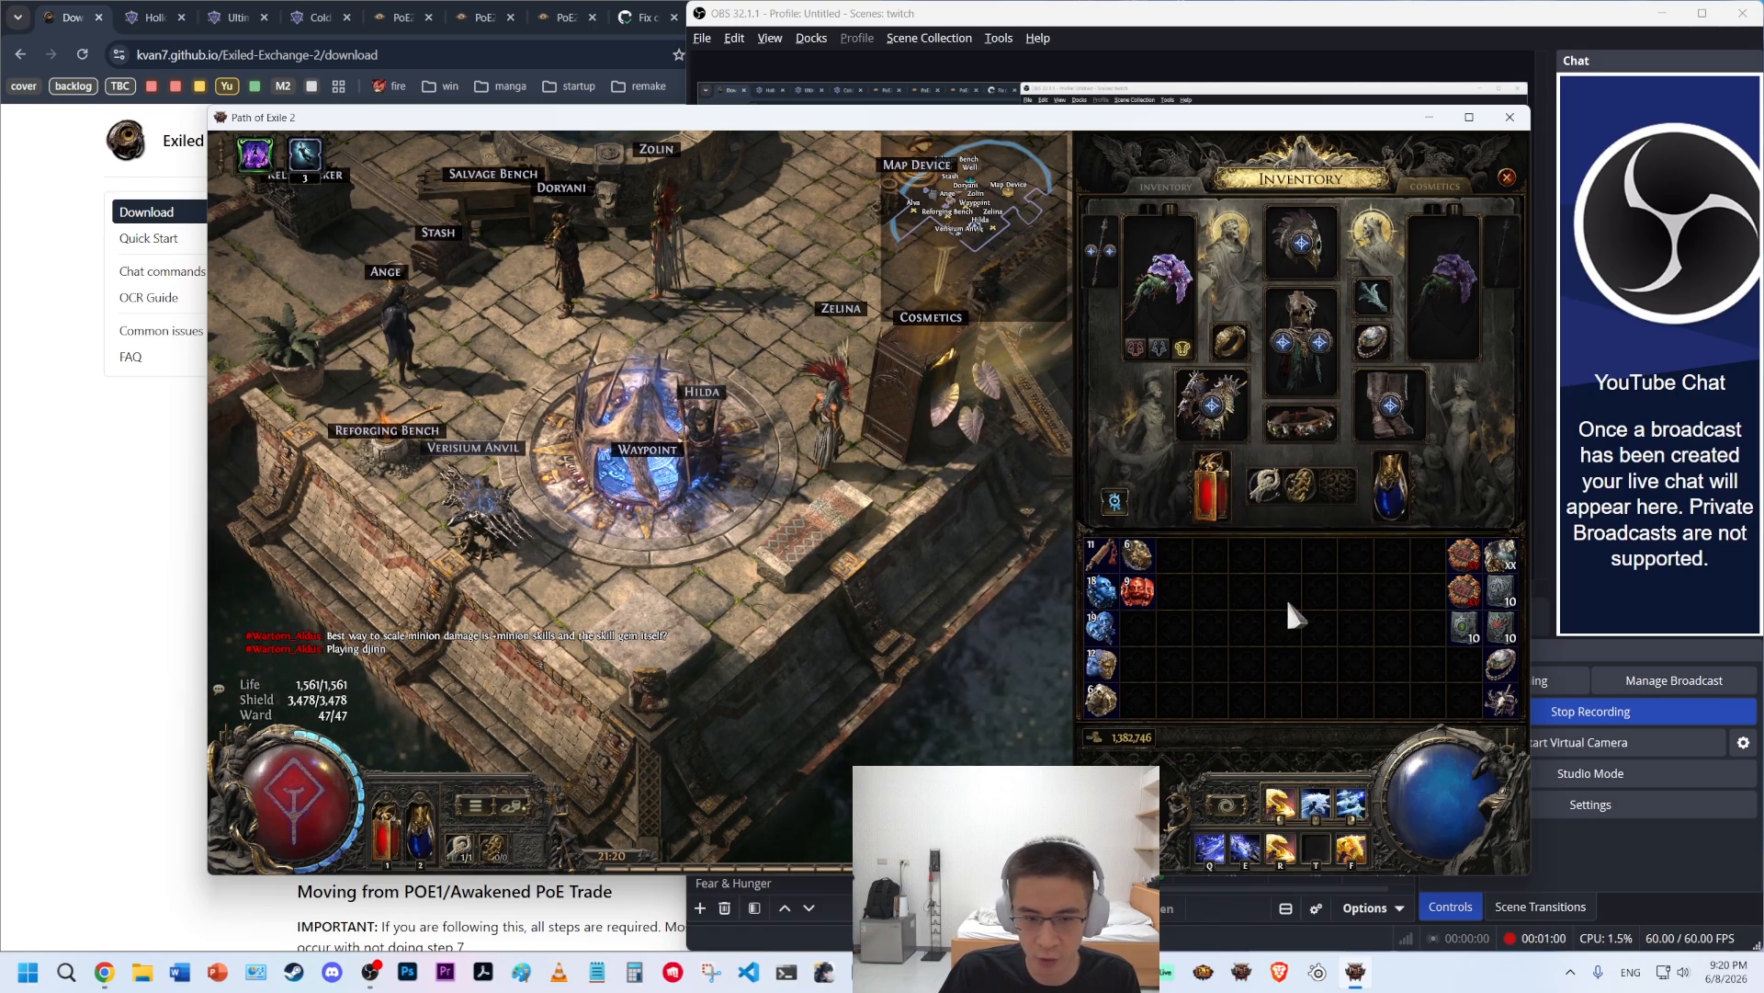
# - Price-check the Vaal Orb stack and the Orb of Alchemy stack in the game inventory with the Exiled Exchange 2 overlay
pyautogui.moveTo(1140, 602)
pyautogui.hotkey('ctrl', 'd')
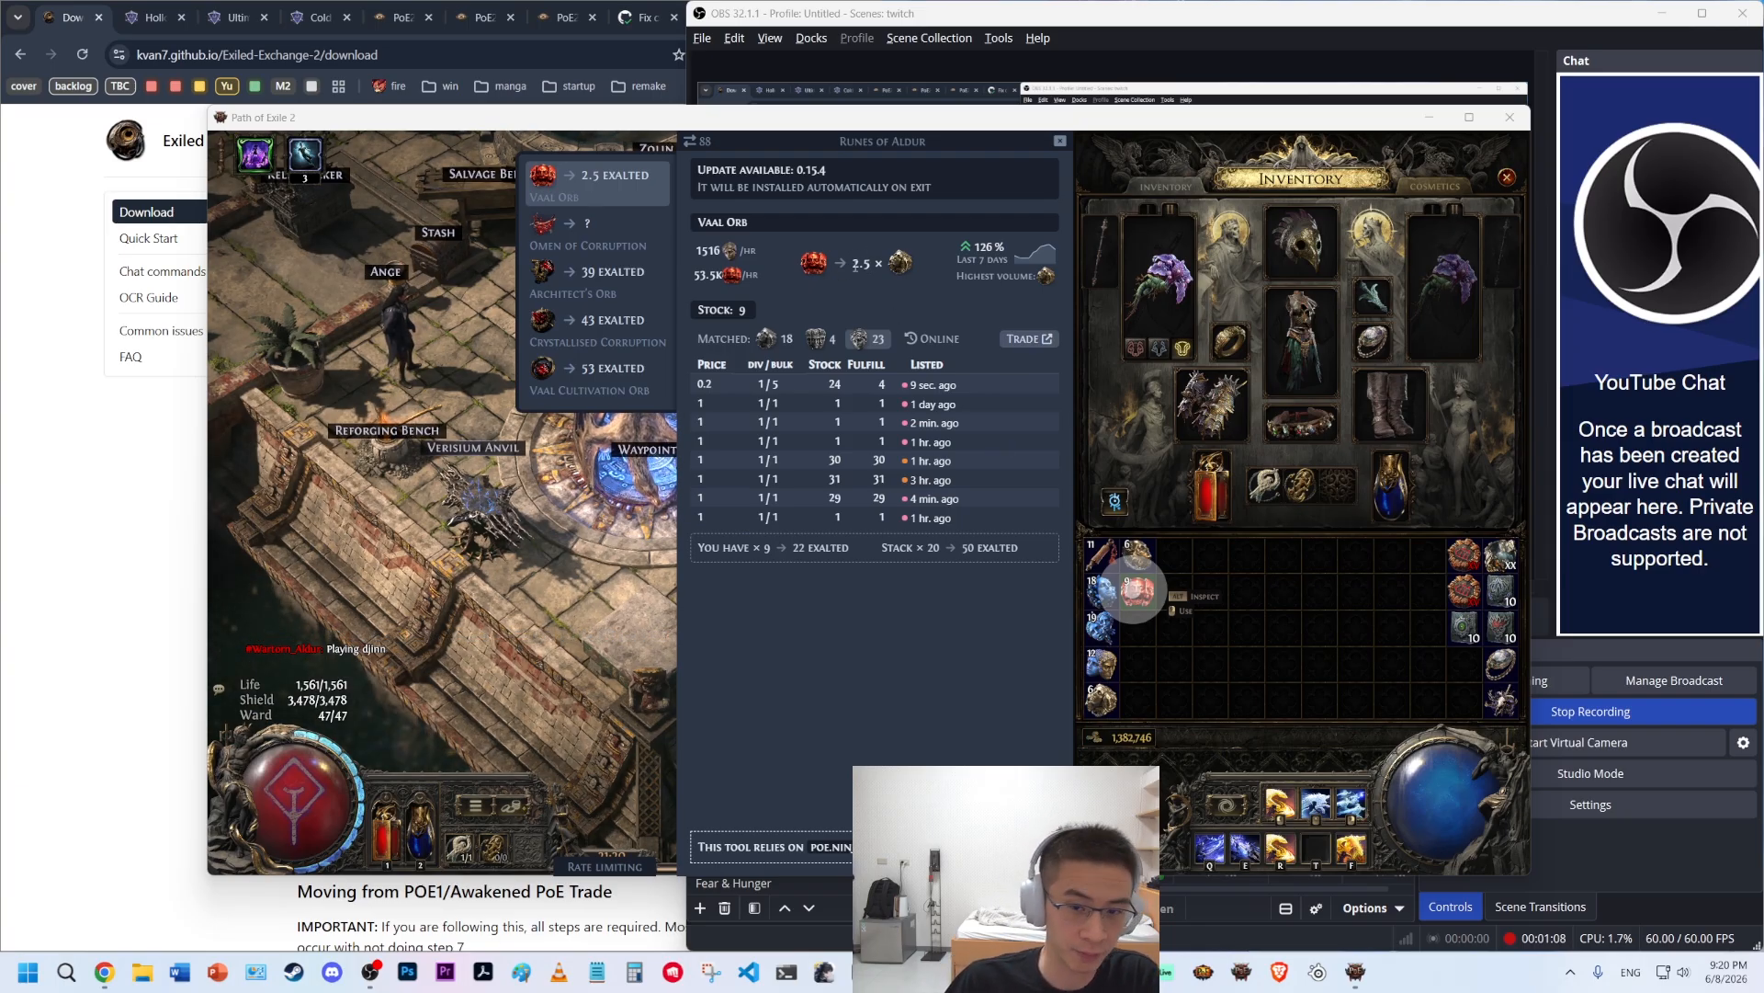
pyautogui.moveTo(854, 264); pyautogui.dragTo(859, 301)
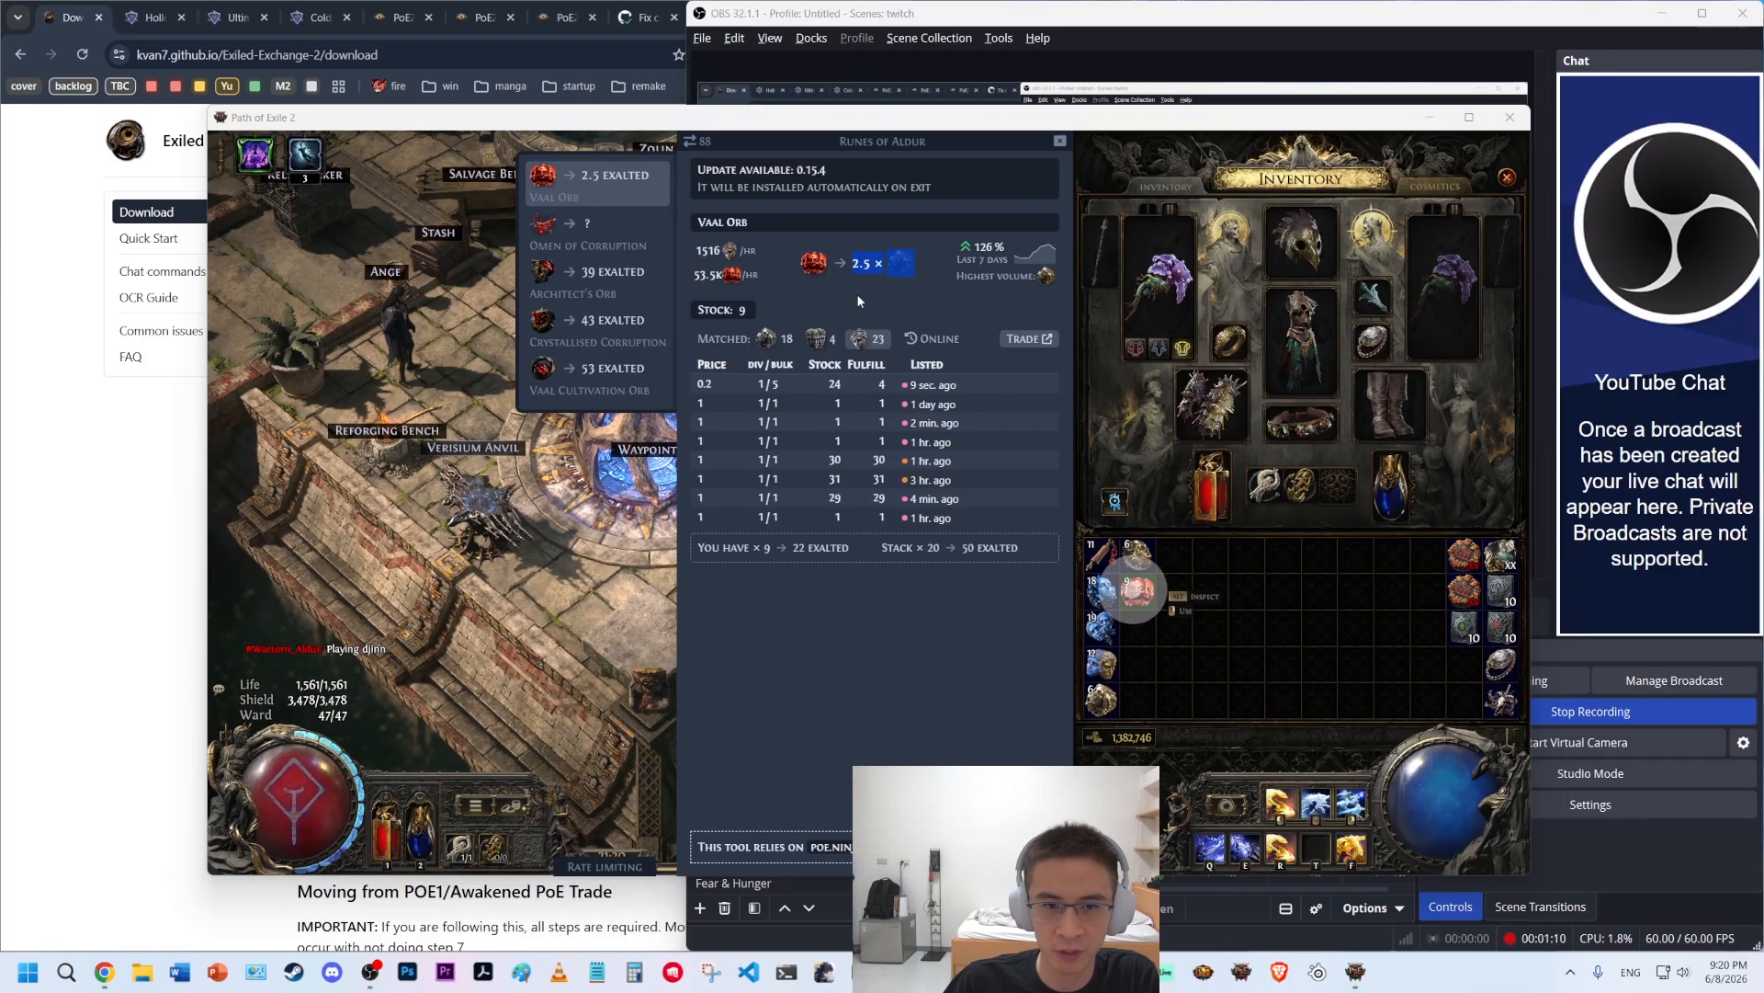
pyautogui.click(1210, 660)
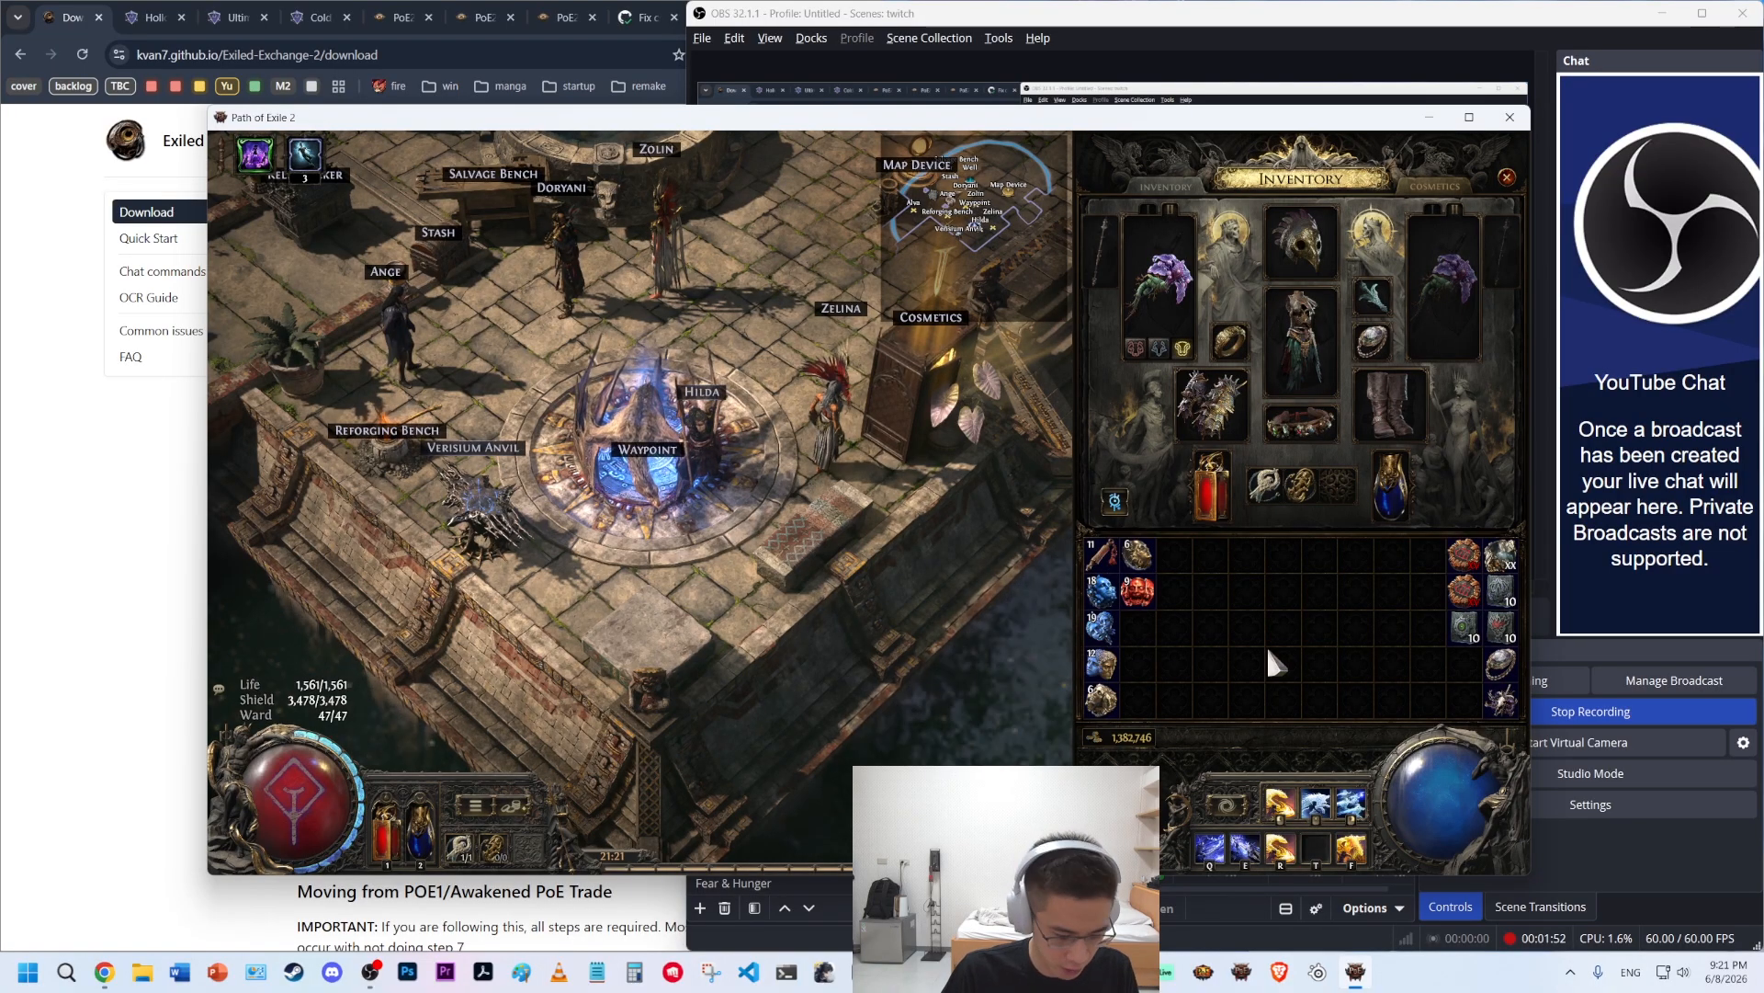
pyautogui.hotkey('ctrl', 'd')
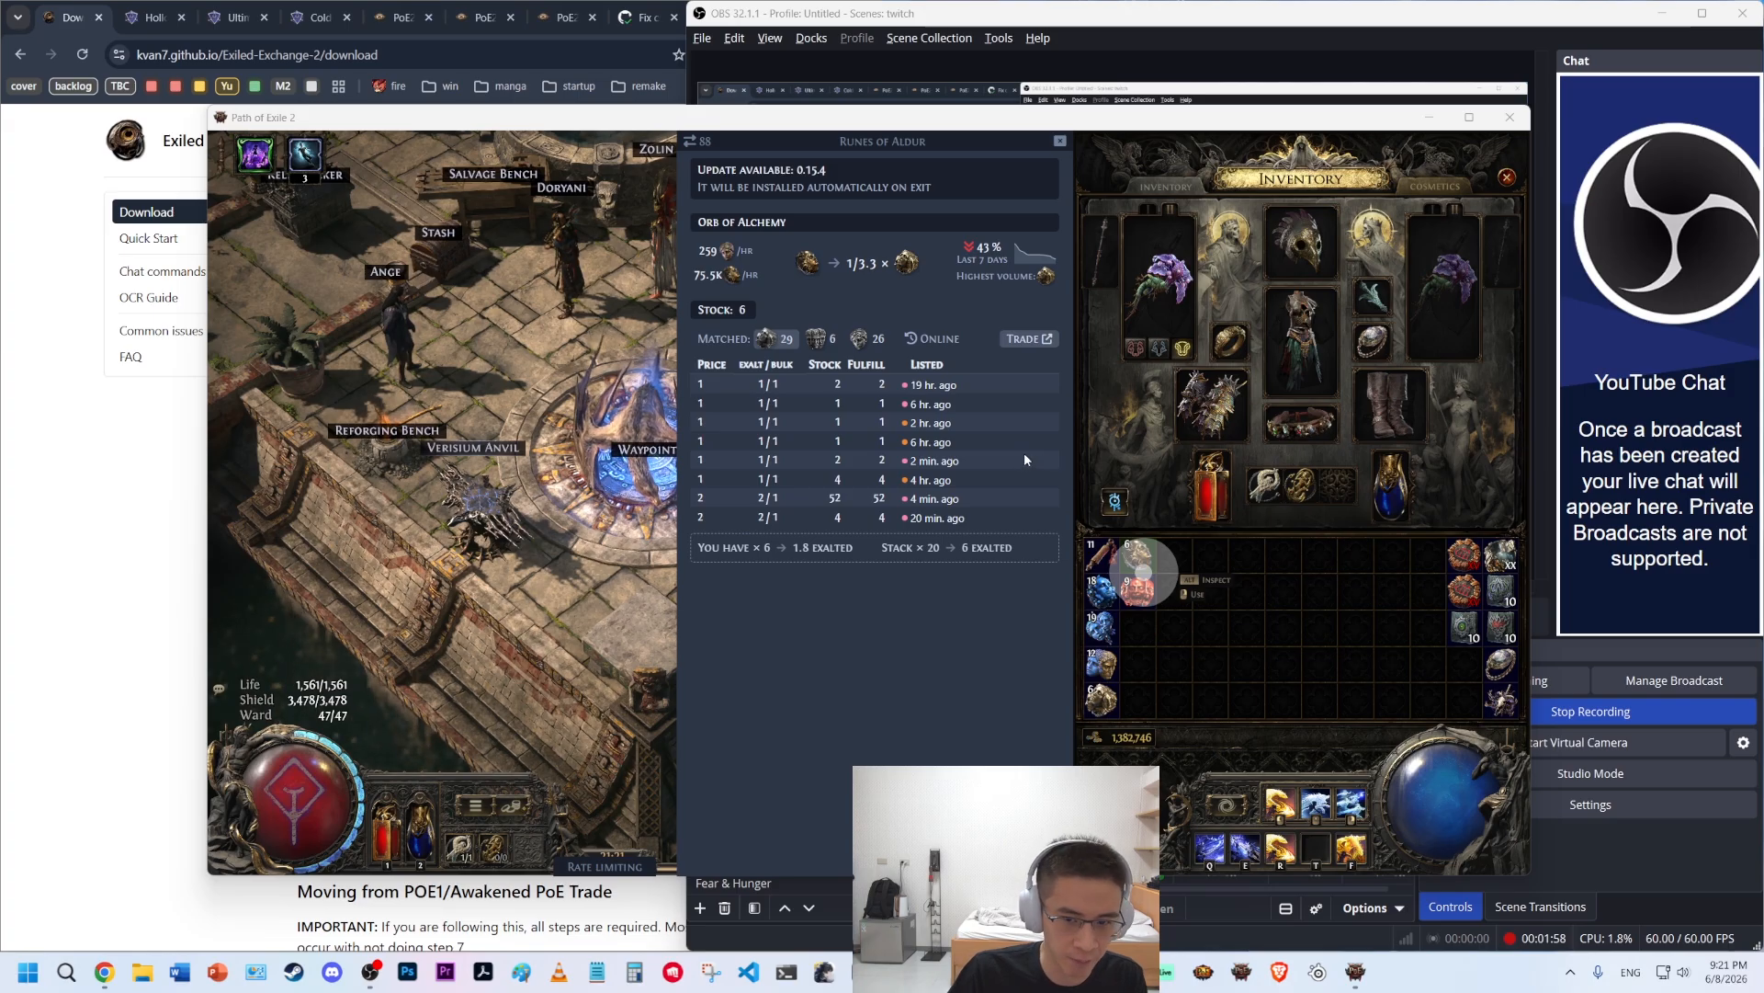
# - Switch to OBS and view the properties of the POE window capture source in an enlarged dialog moved higher up
pyautogui.hotkey('alt', 'Tab')
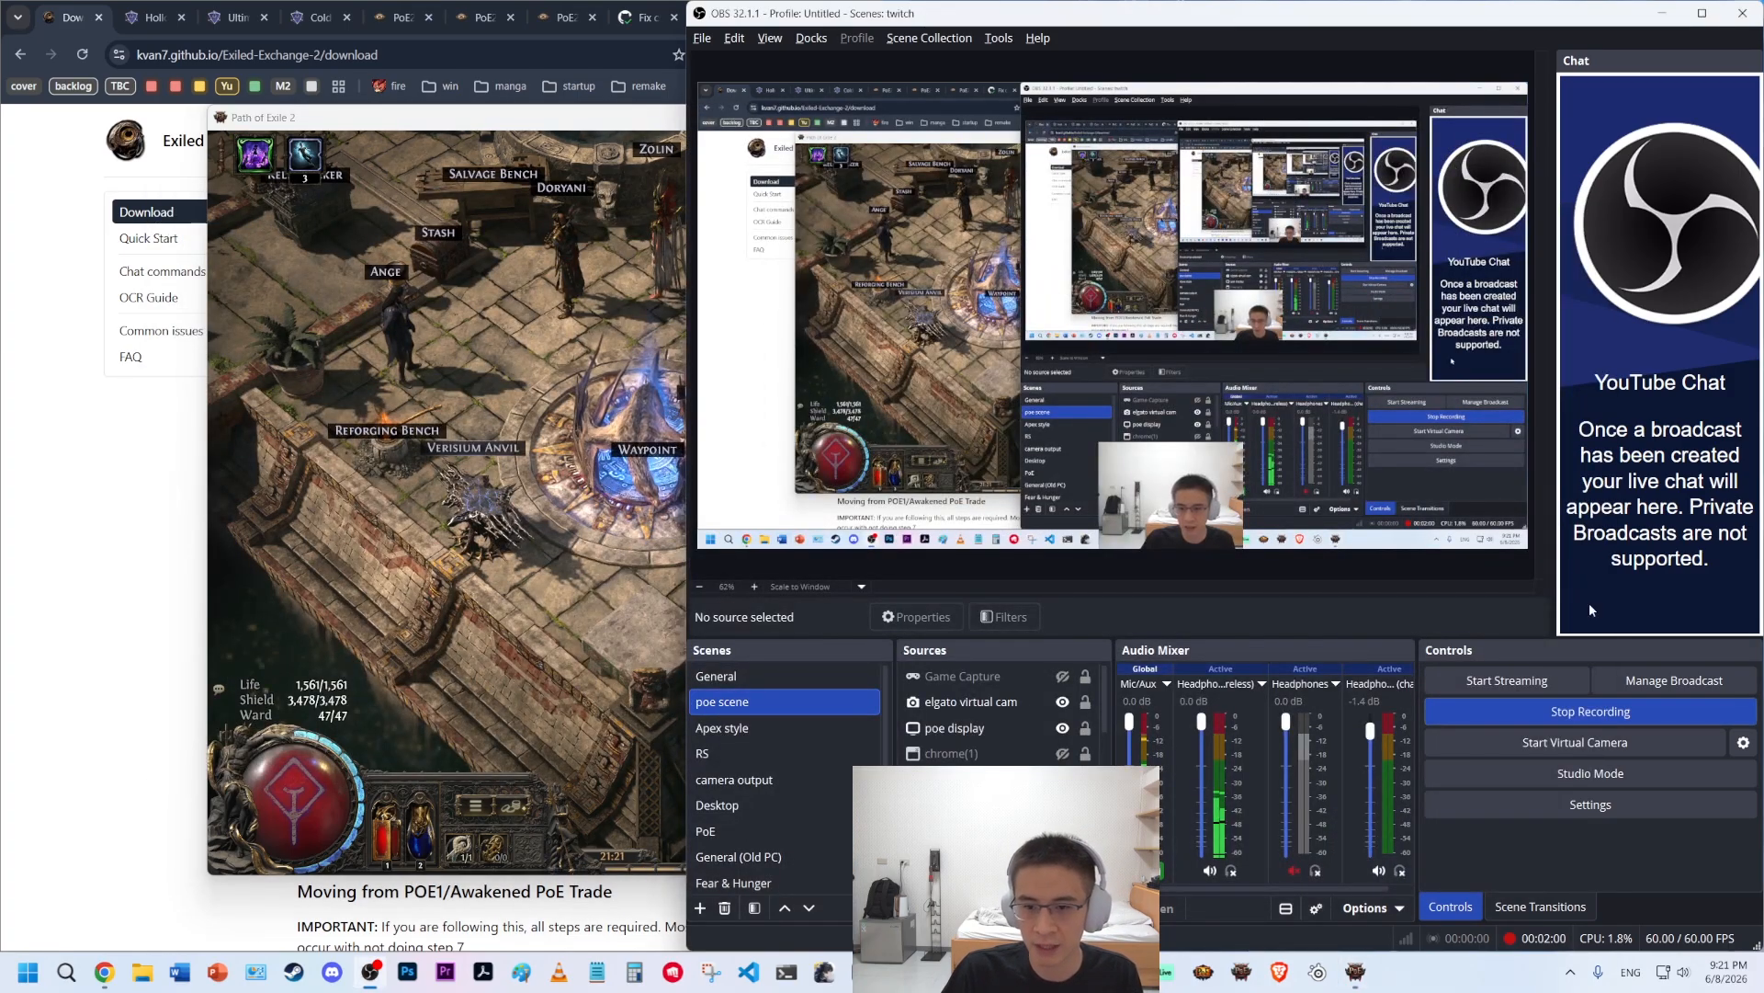
pyautogui.scroll(-3, 984, 717)
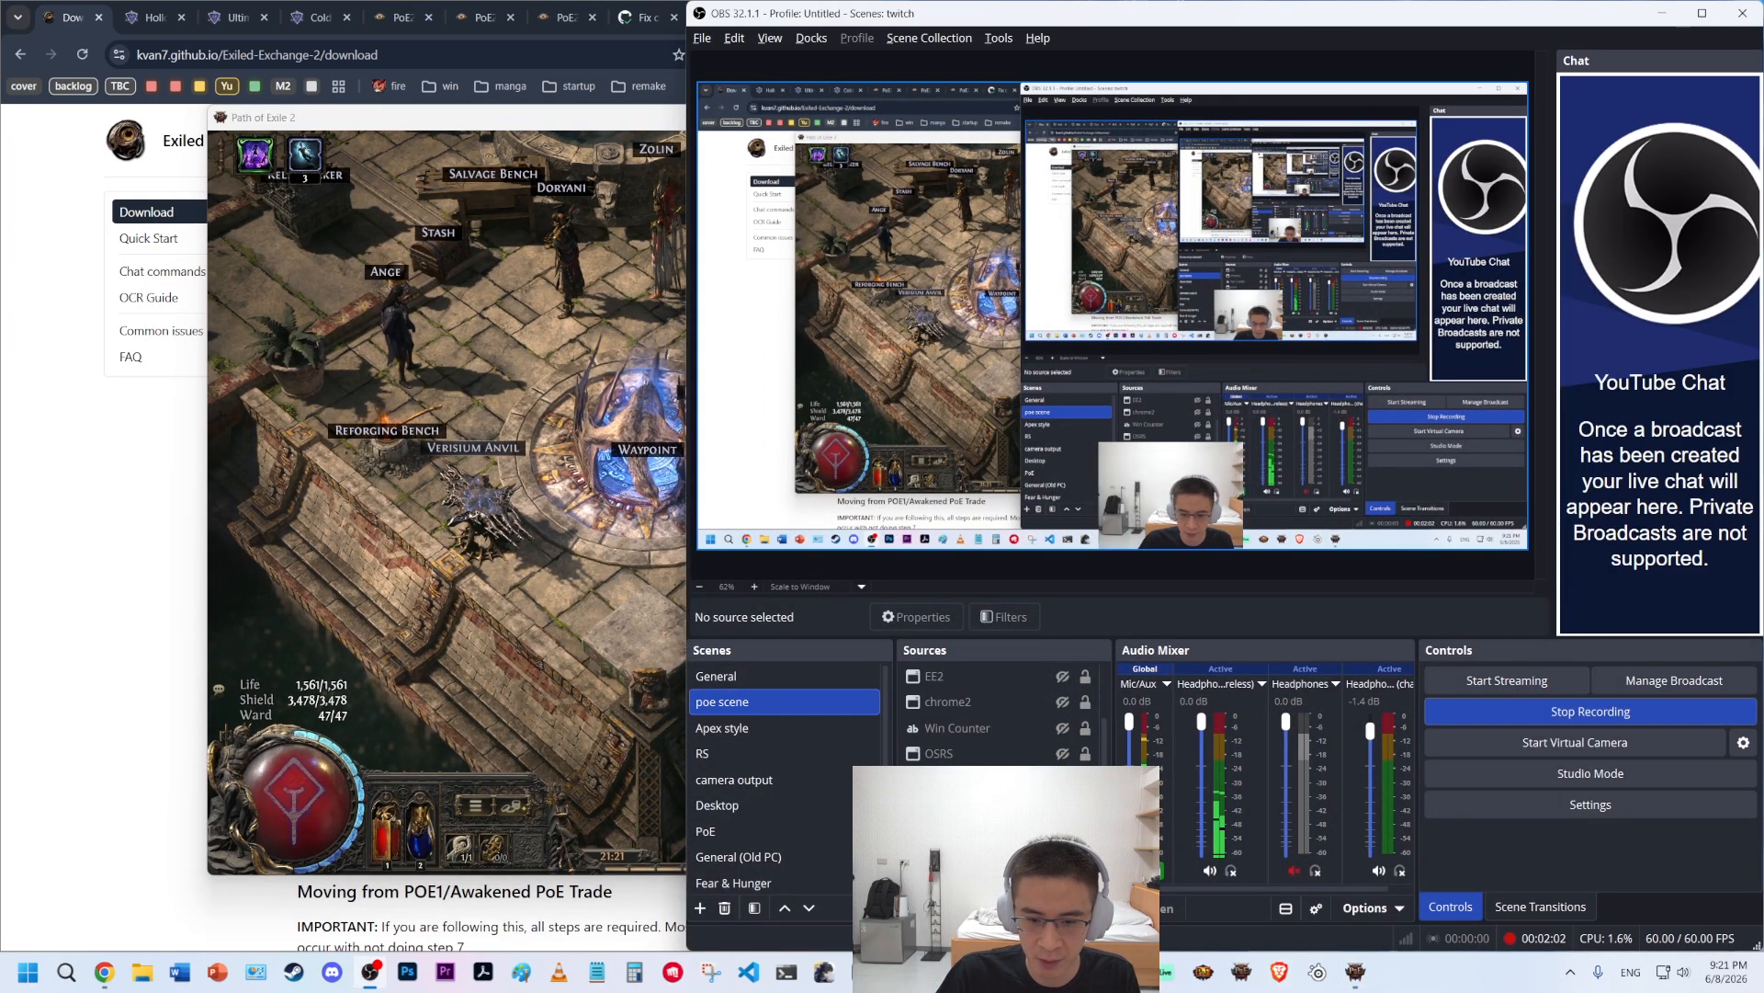
pyautogui.doubleClick(955, 805)
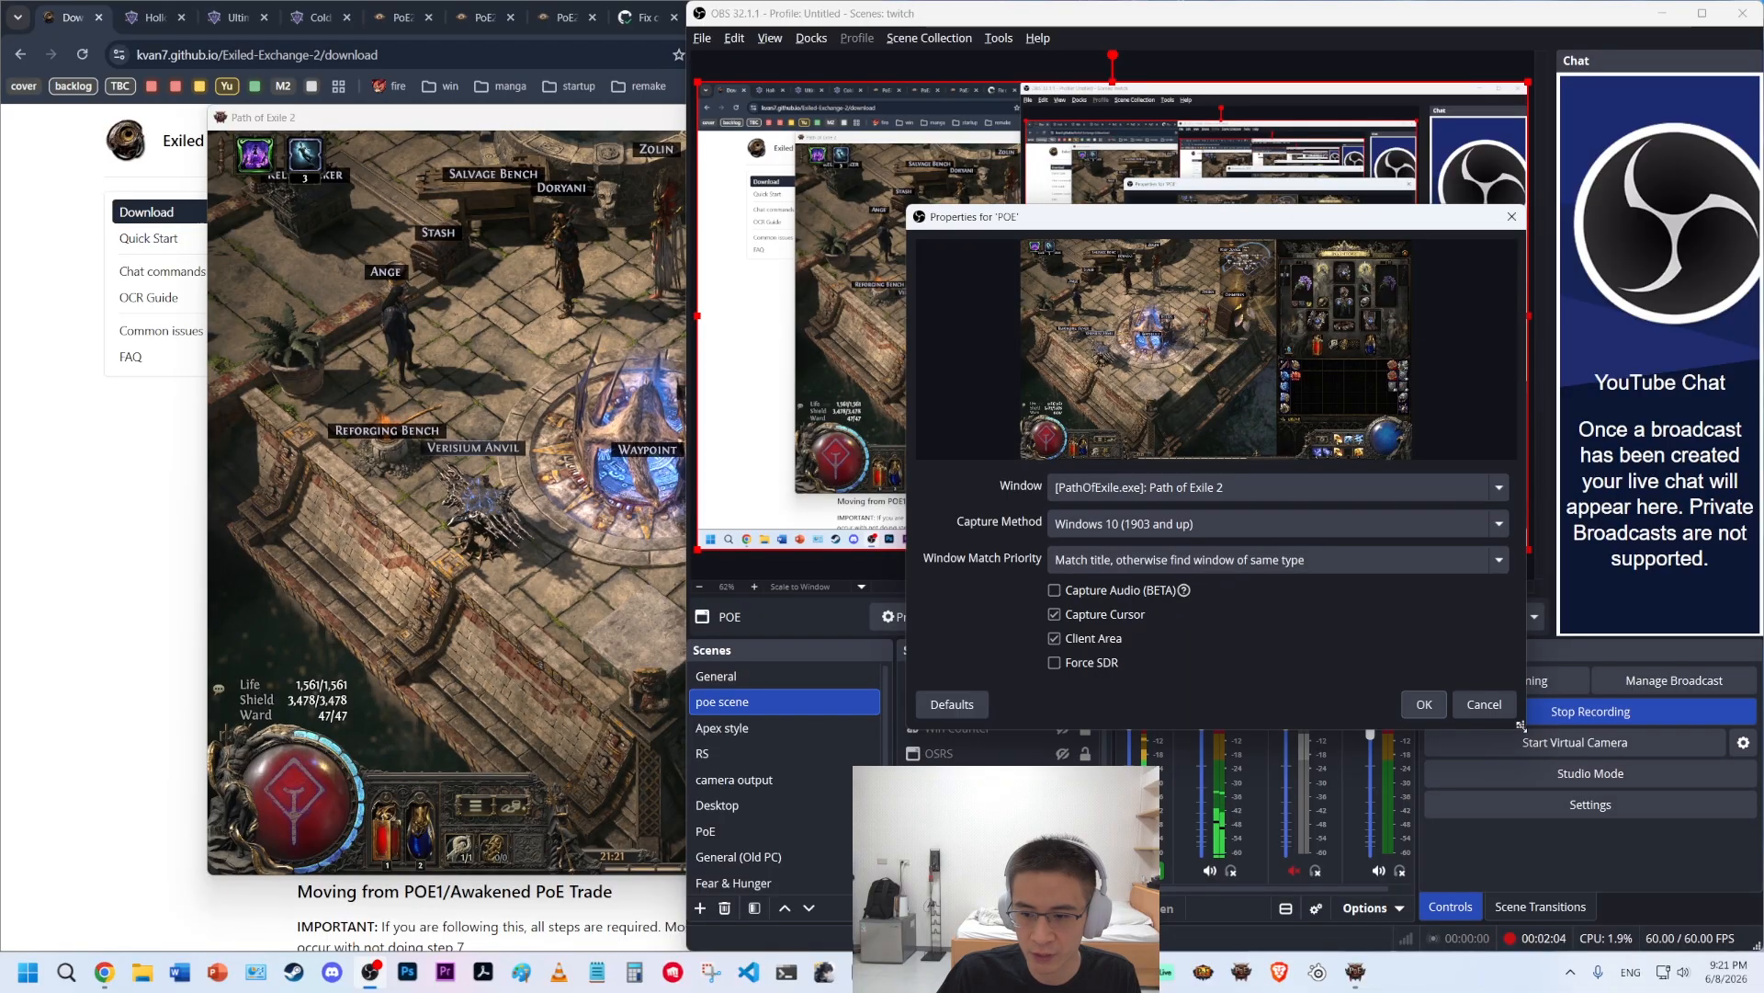
pyautogui.moveTo(1521, 725); pyautogui.dragTo(1729, 896)
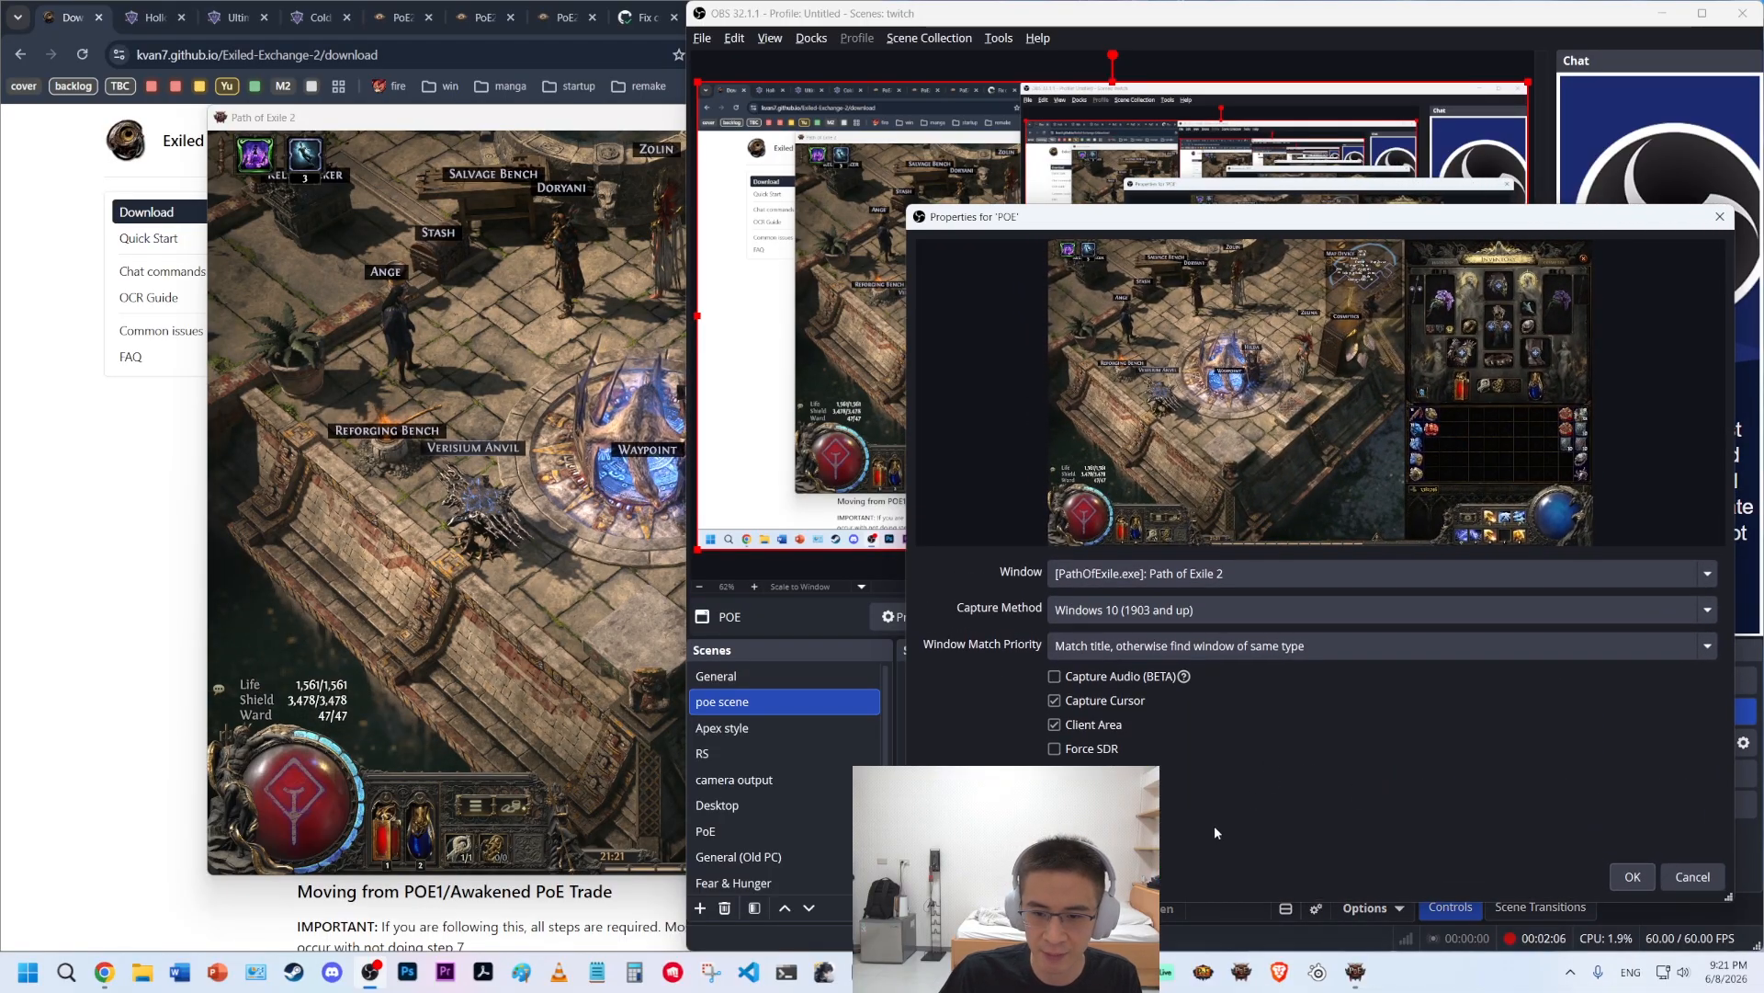
pyautogui.moveTo(1305, 217); pyautogui.dragTo(1291, 64)
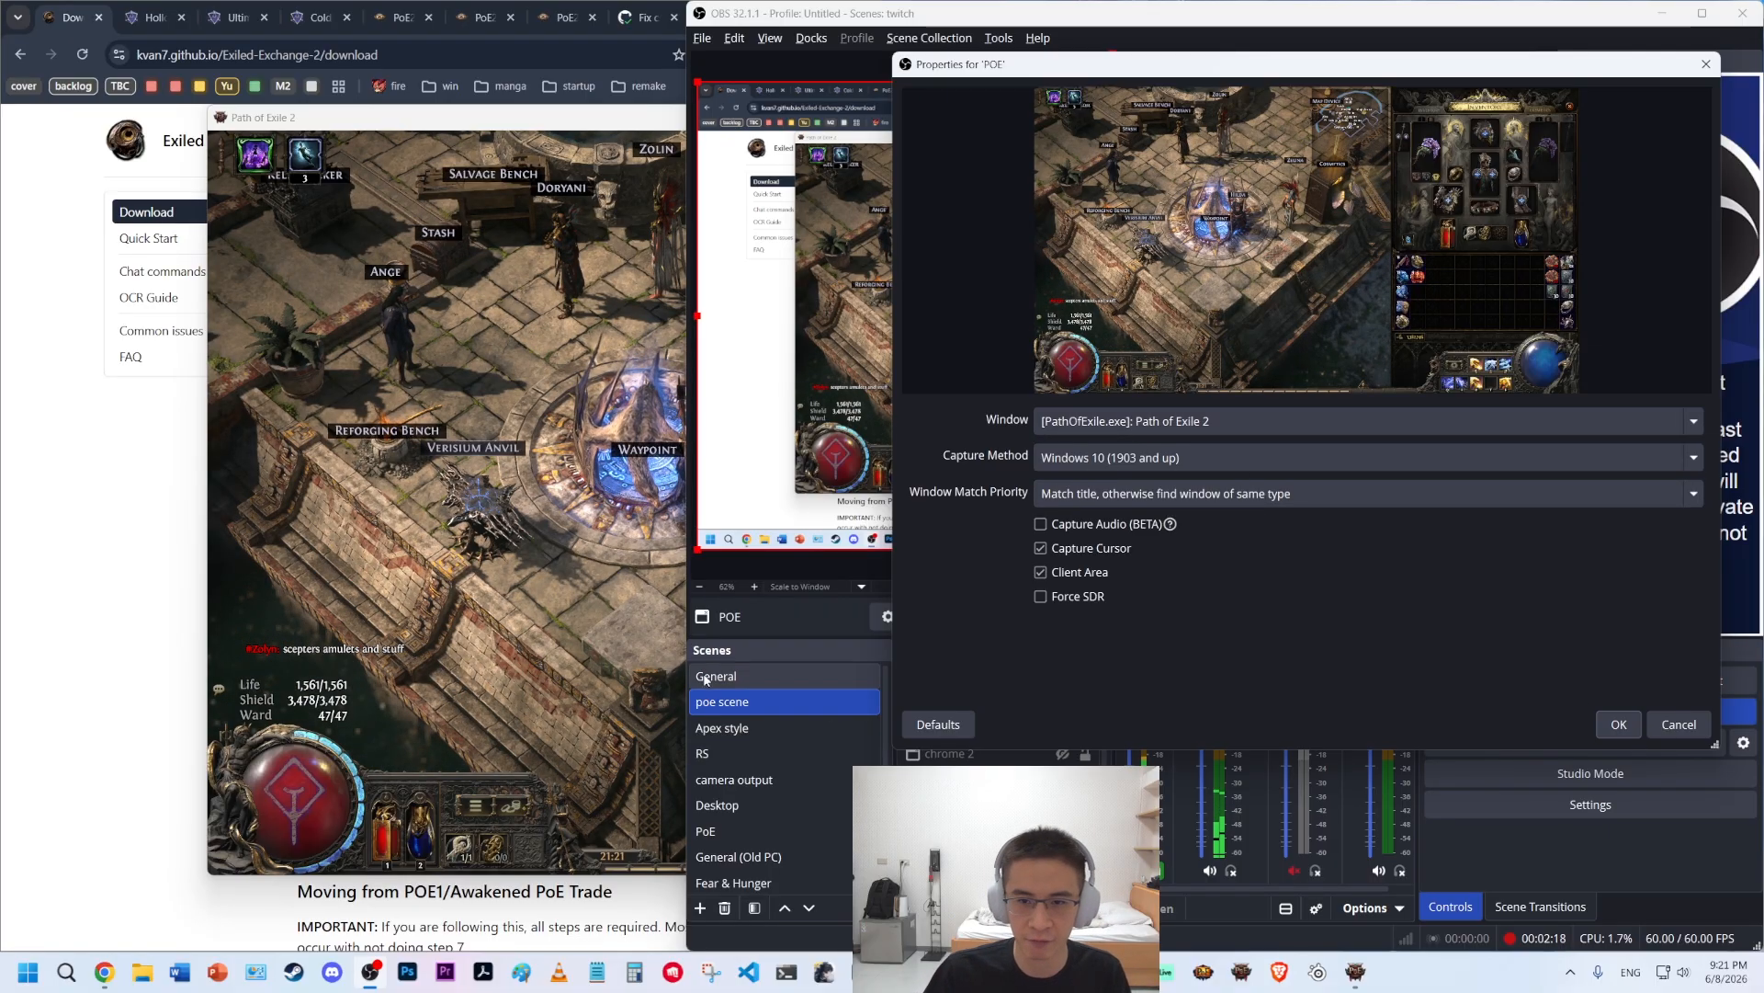
# - Move the Path of Exile 2 window aside so that it no longer covers the capture preview in the POE source properties
pyautogui.click(482, 112)
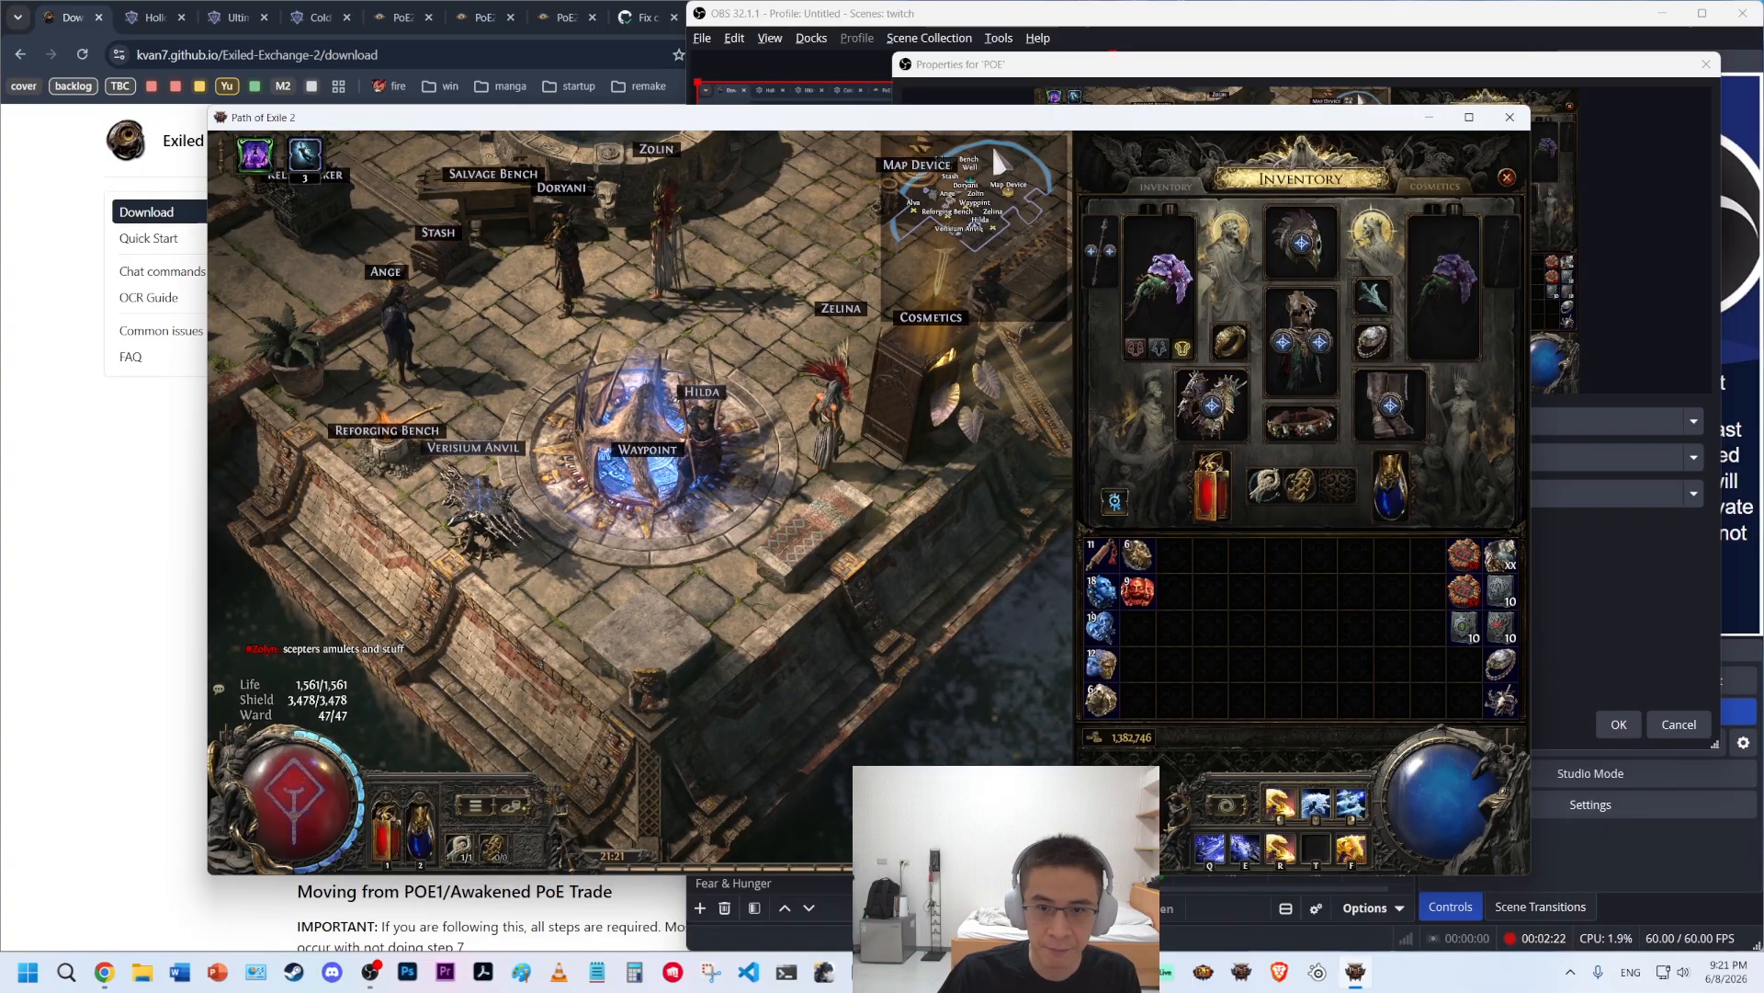
pyautogui.click(1015, 66)
pyautogui.moveTo(634, 118); pyautogui.dragTo(56, 130)
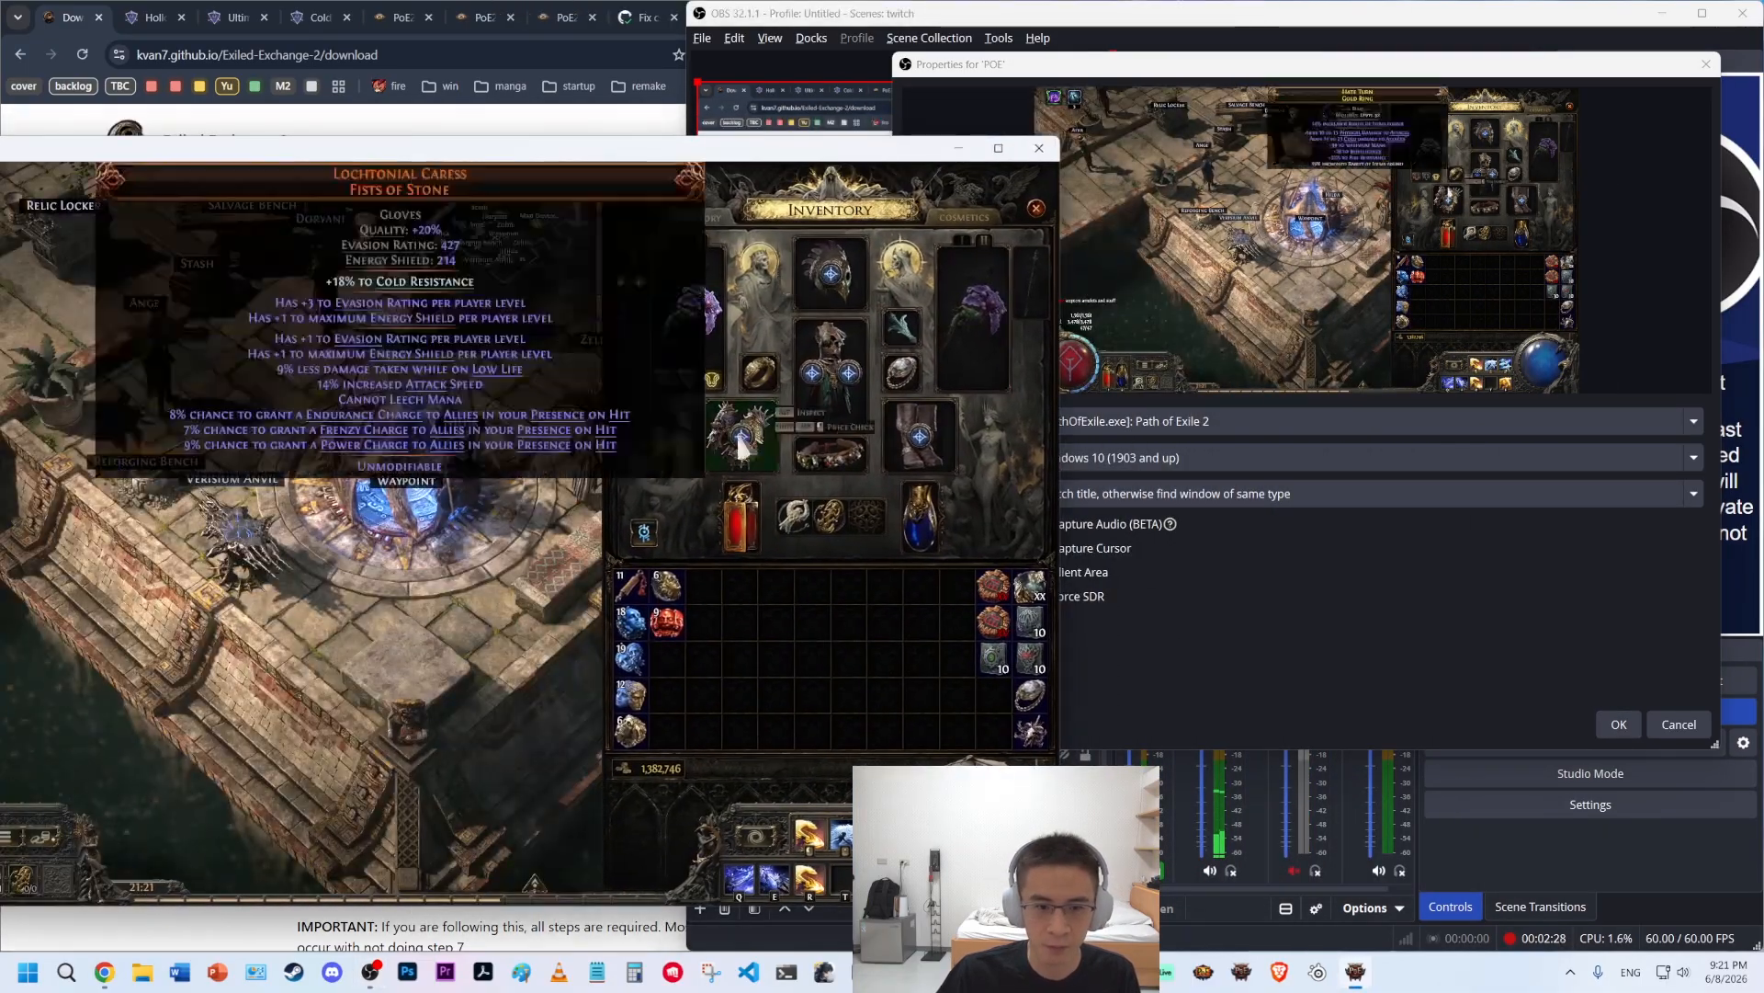
# - Price-check the Vaal Orb while watching the capture preview, and cancel the POE source properties
pyautogui.hotkey('ctrl', 'd')
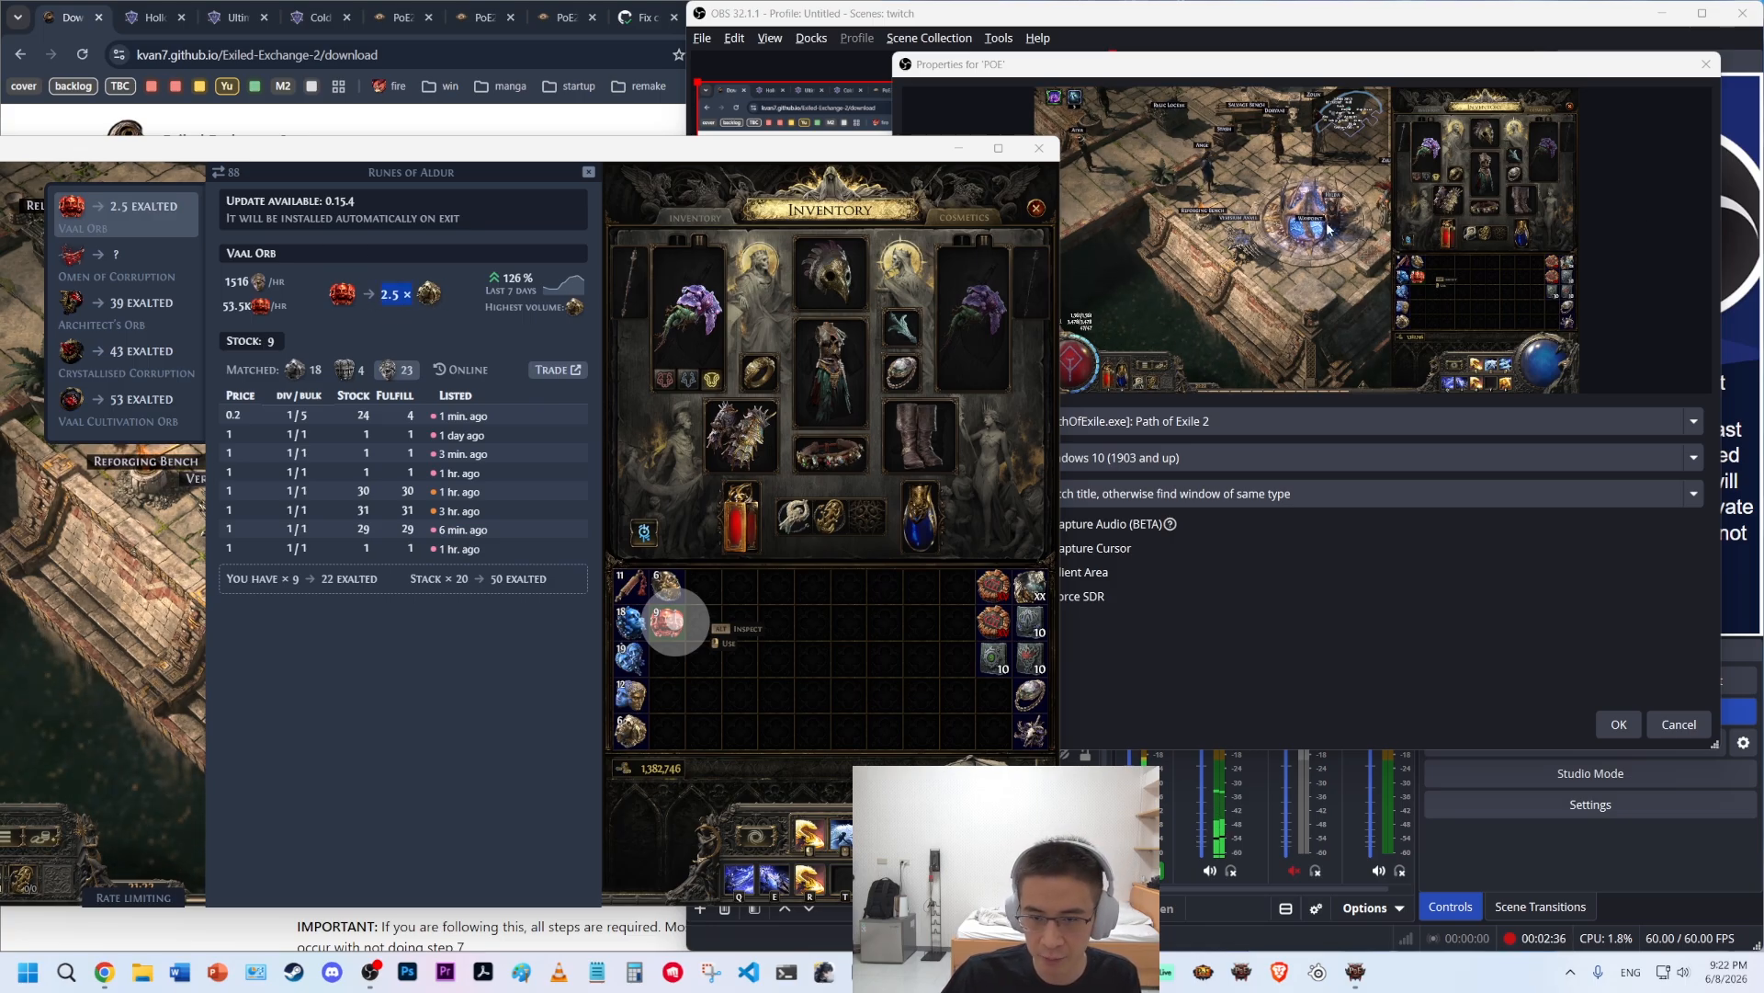
pyautogui.click(831, 614)
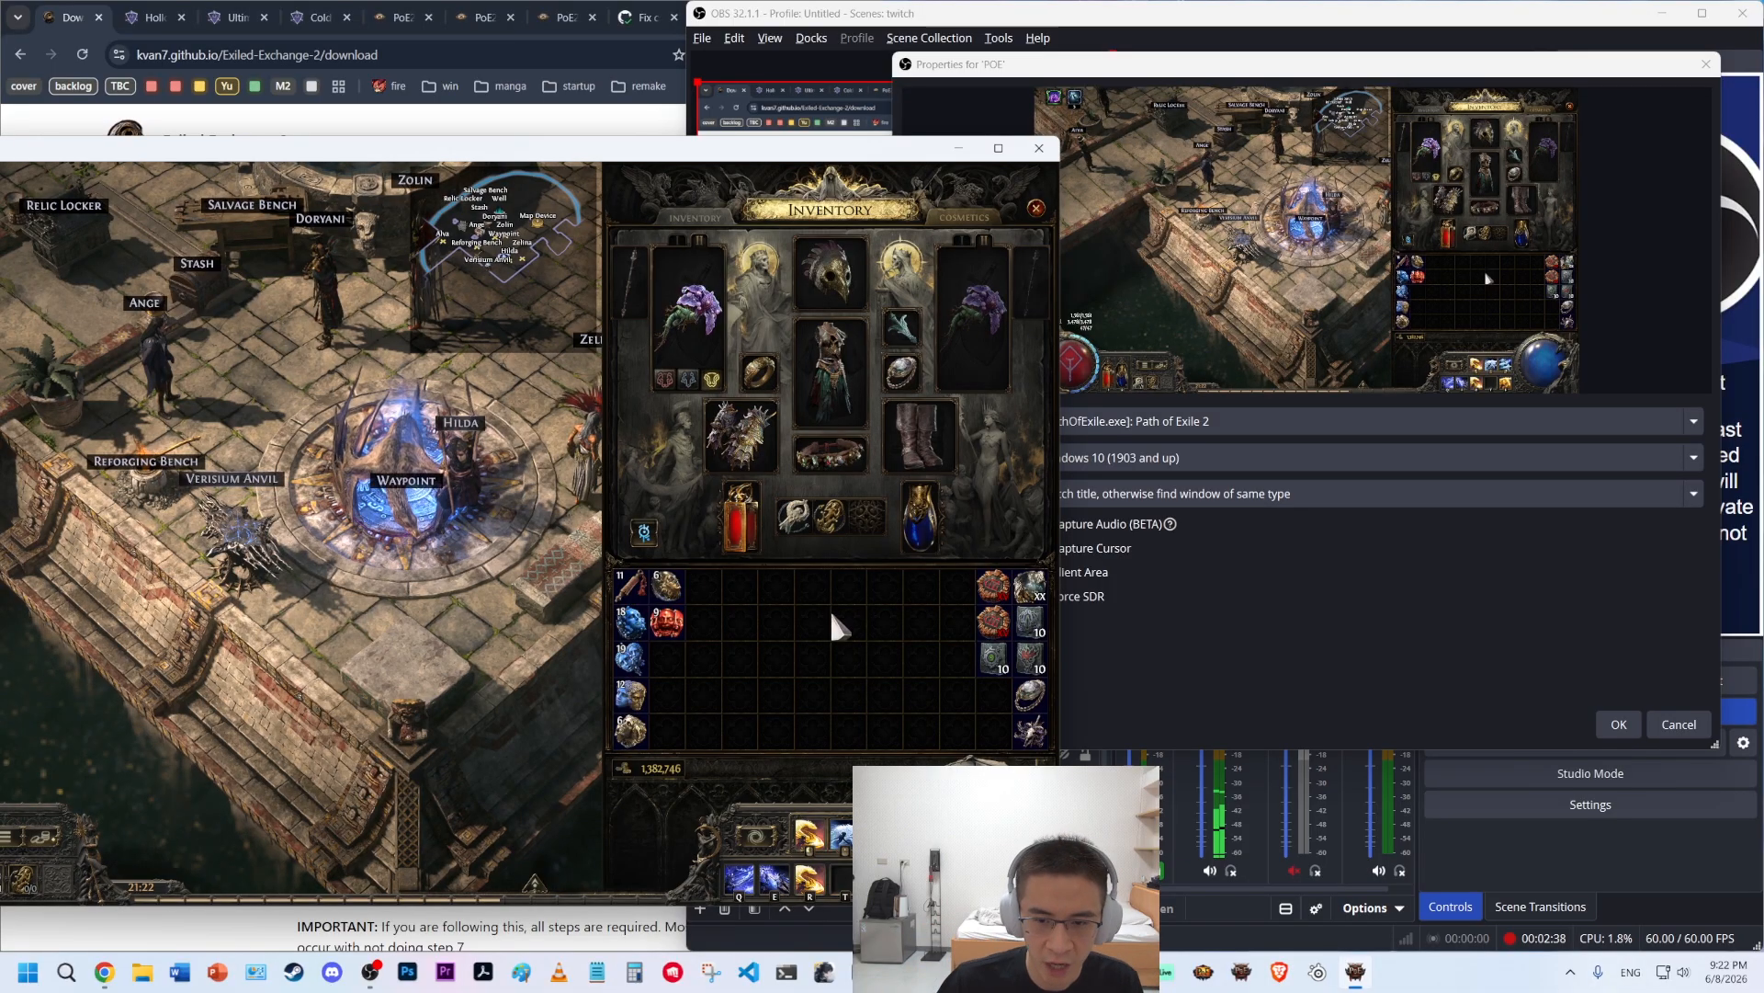
pyautogui.press('Escape')
pyautogui.click(1160, 734)
pyautogui.click(1678, 724)
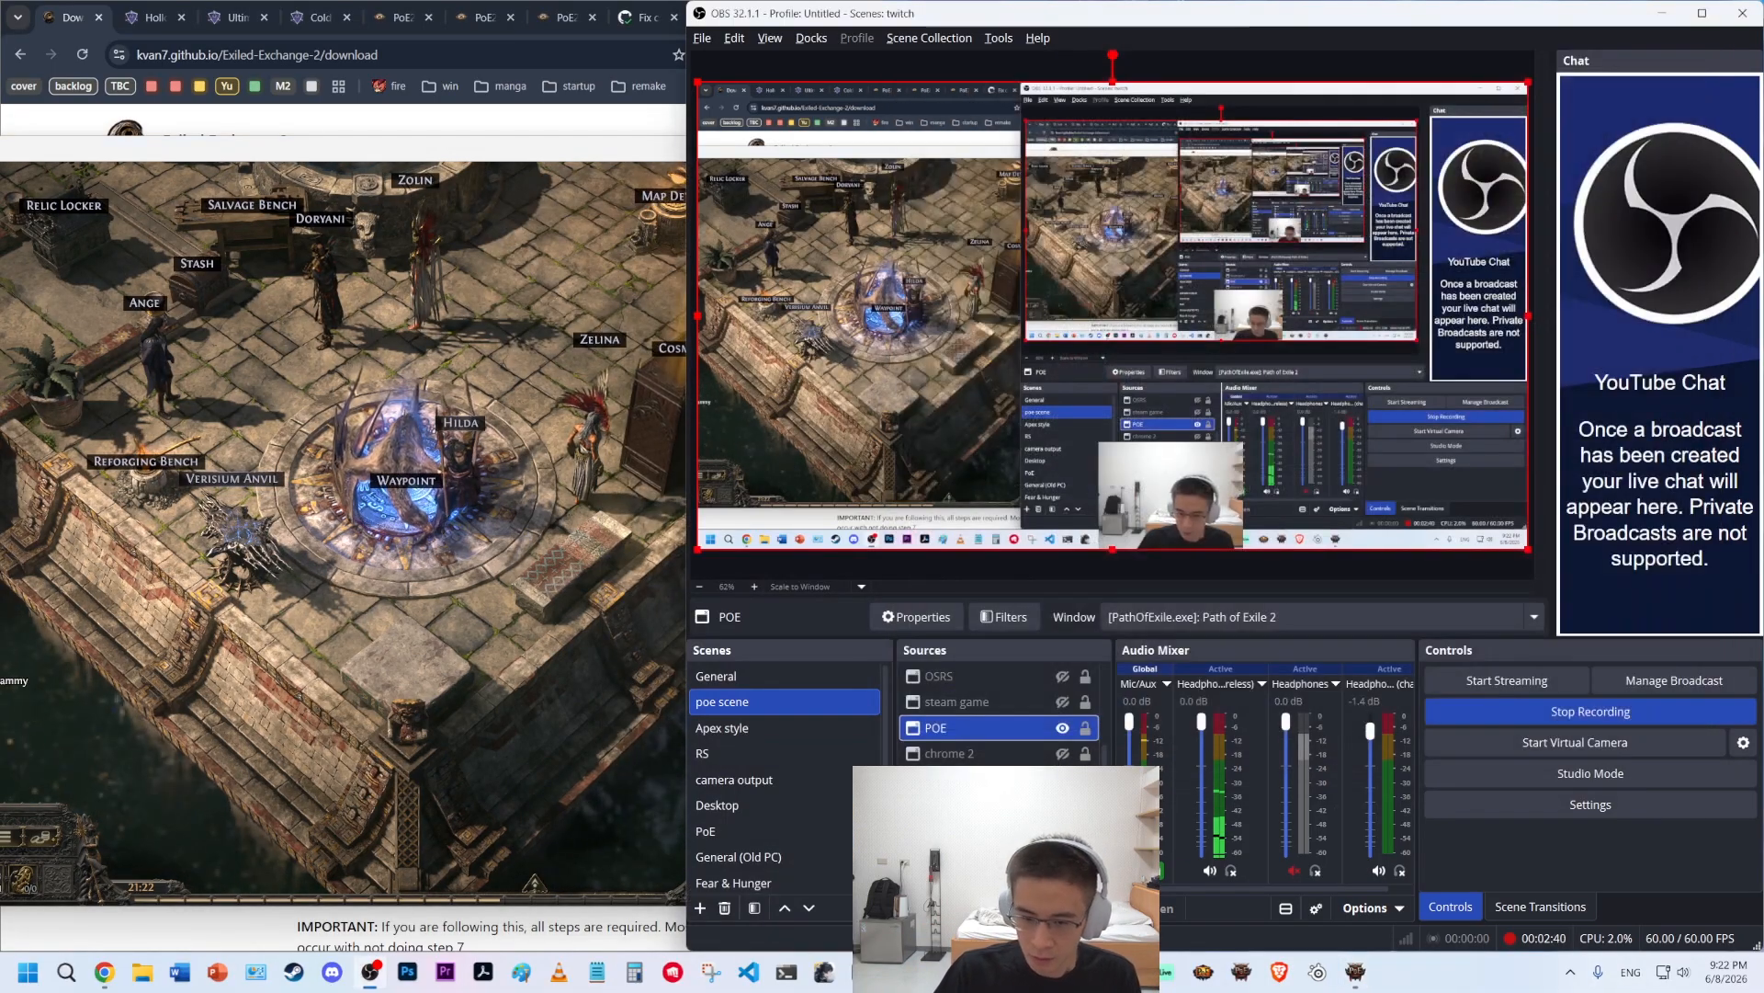
# - Reopen the POE source properties and show the game inventory beside the capture preview
pyautogui.scroll(4, 981, 728)
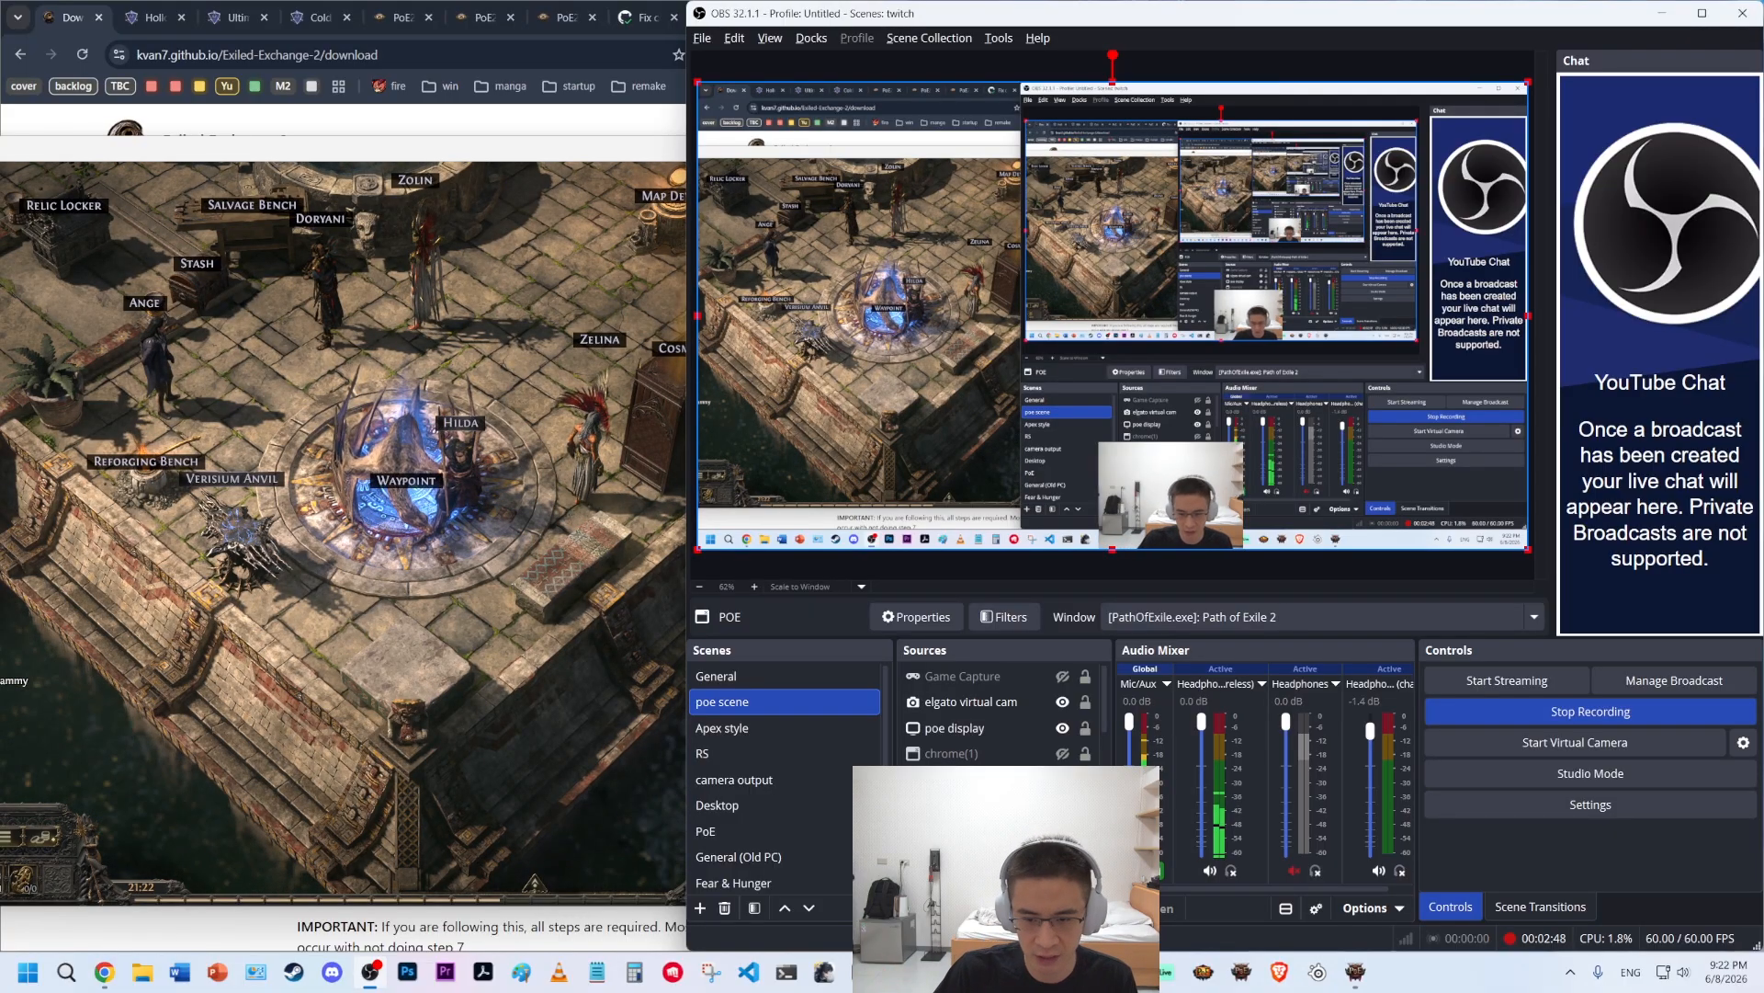
pyautogui.scroll(-3, 981, 717)
pyautogui.doubleClick(946, 804)
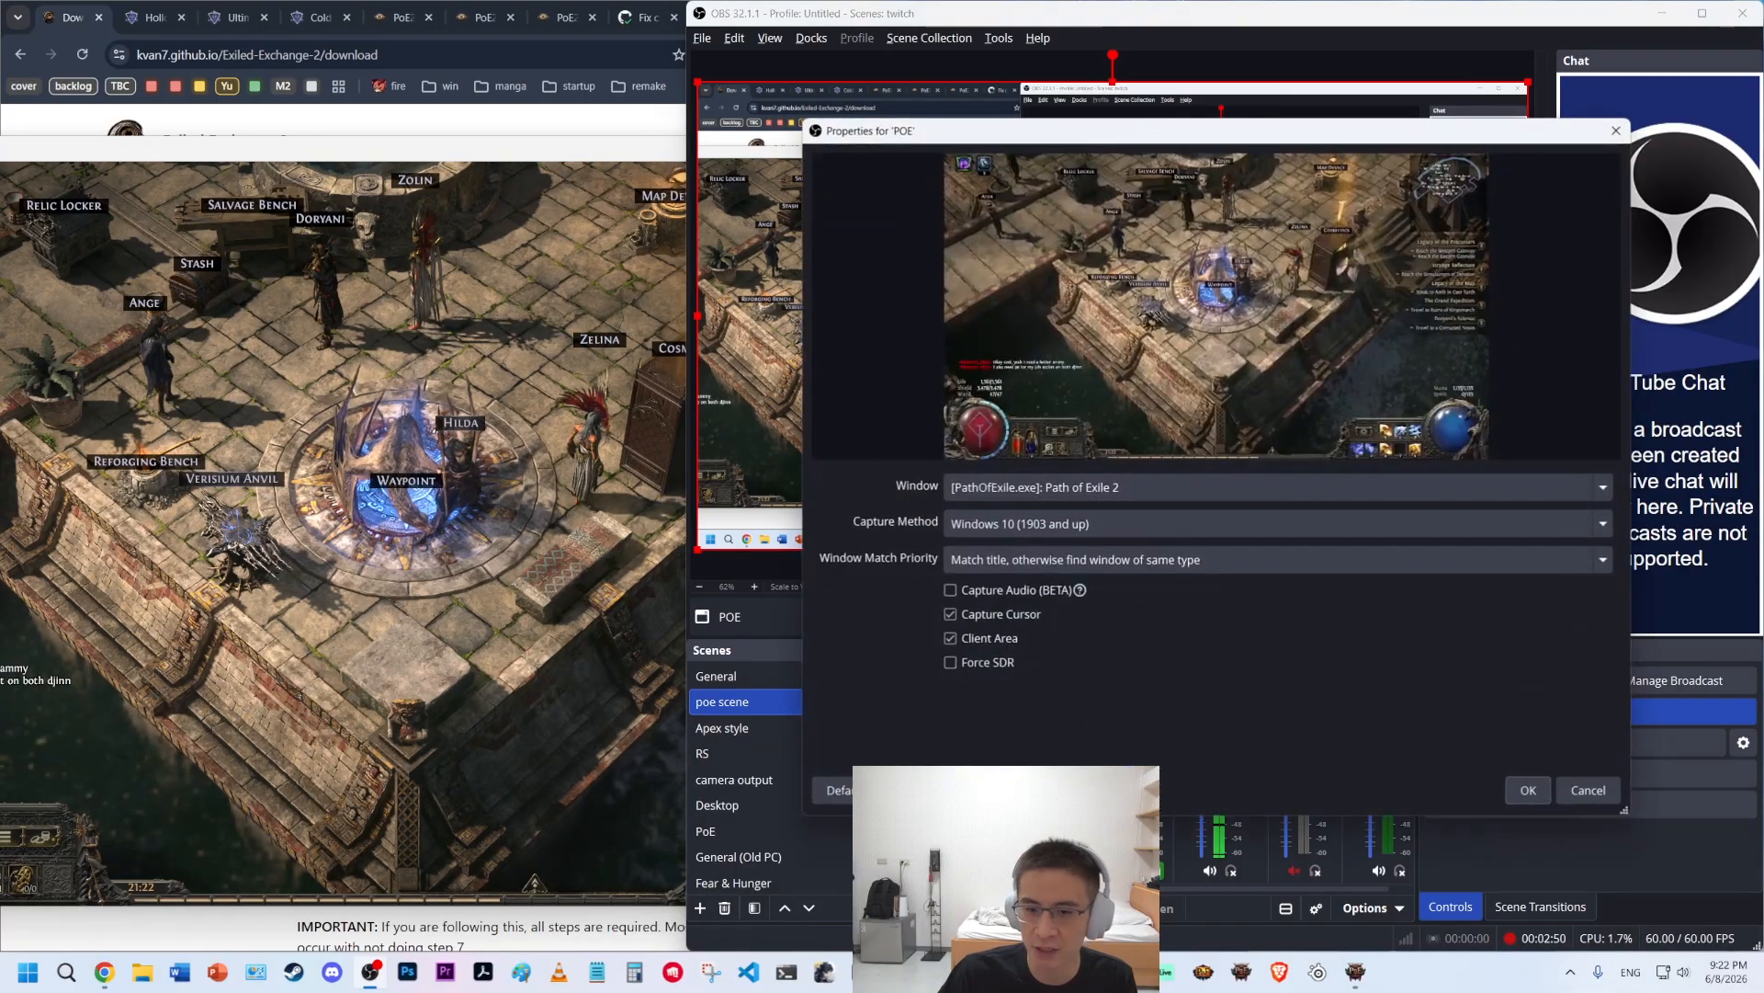
pyautogui.click(533, 551)
pyautogui.press('i')
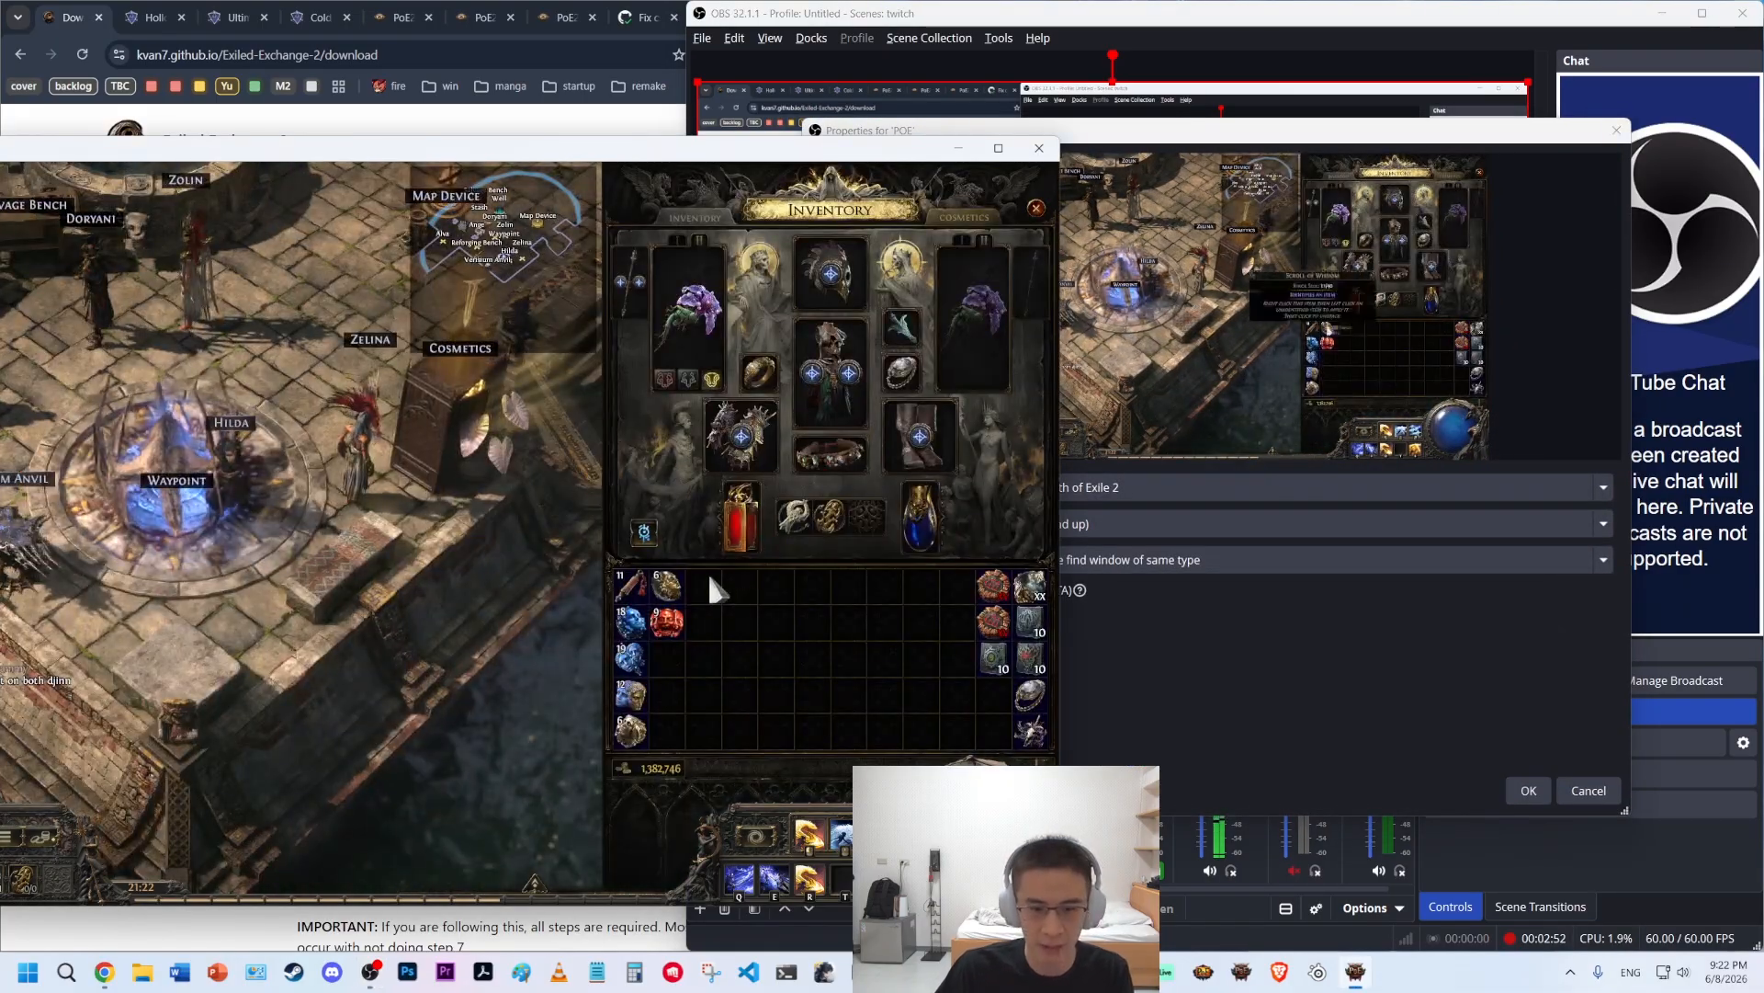
# - Repeat the Vaal Orb price check against the preview, close the overlay and dismiss the POE source properties unchanged
pyautogui.press('ctrl')
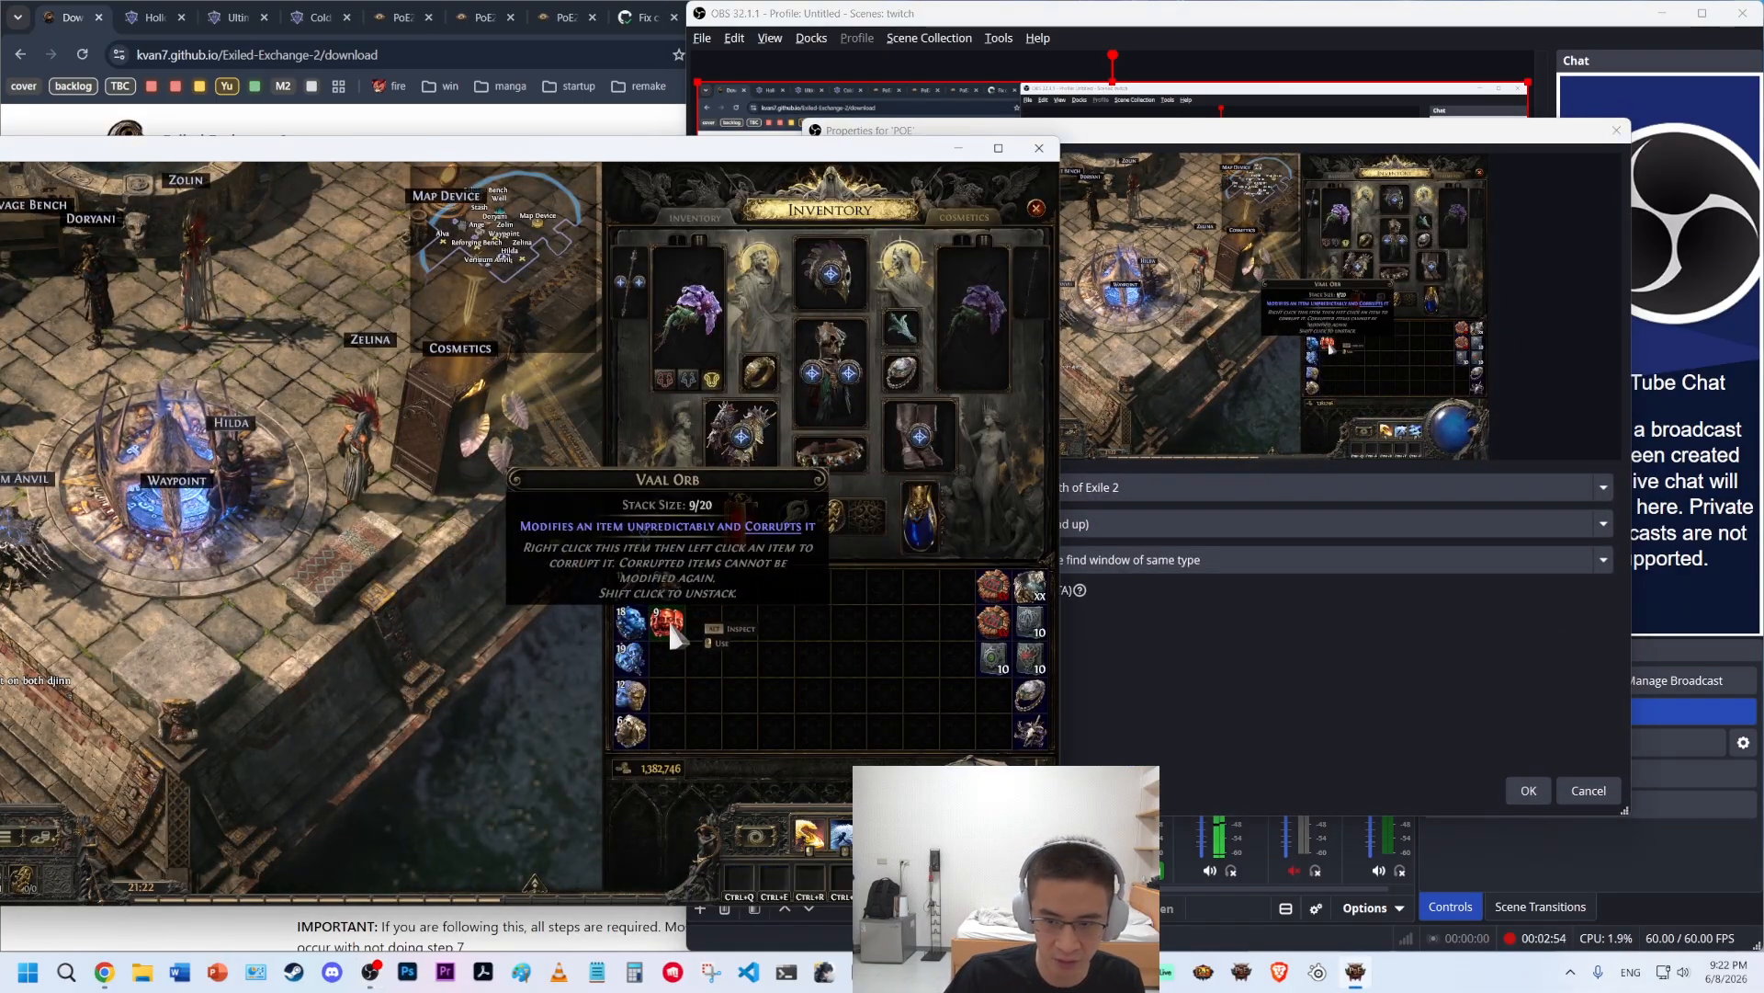
pyautogui.hotkey('ctrl', 'd')
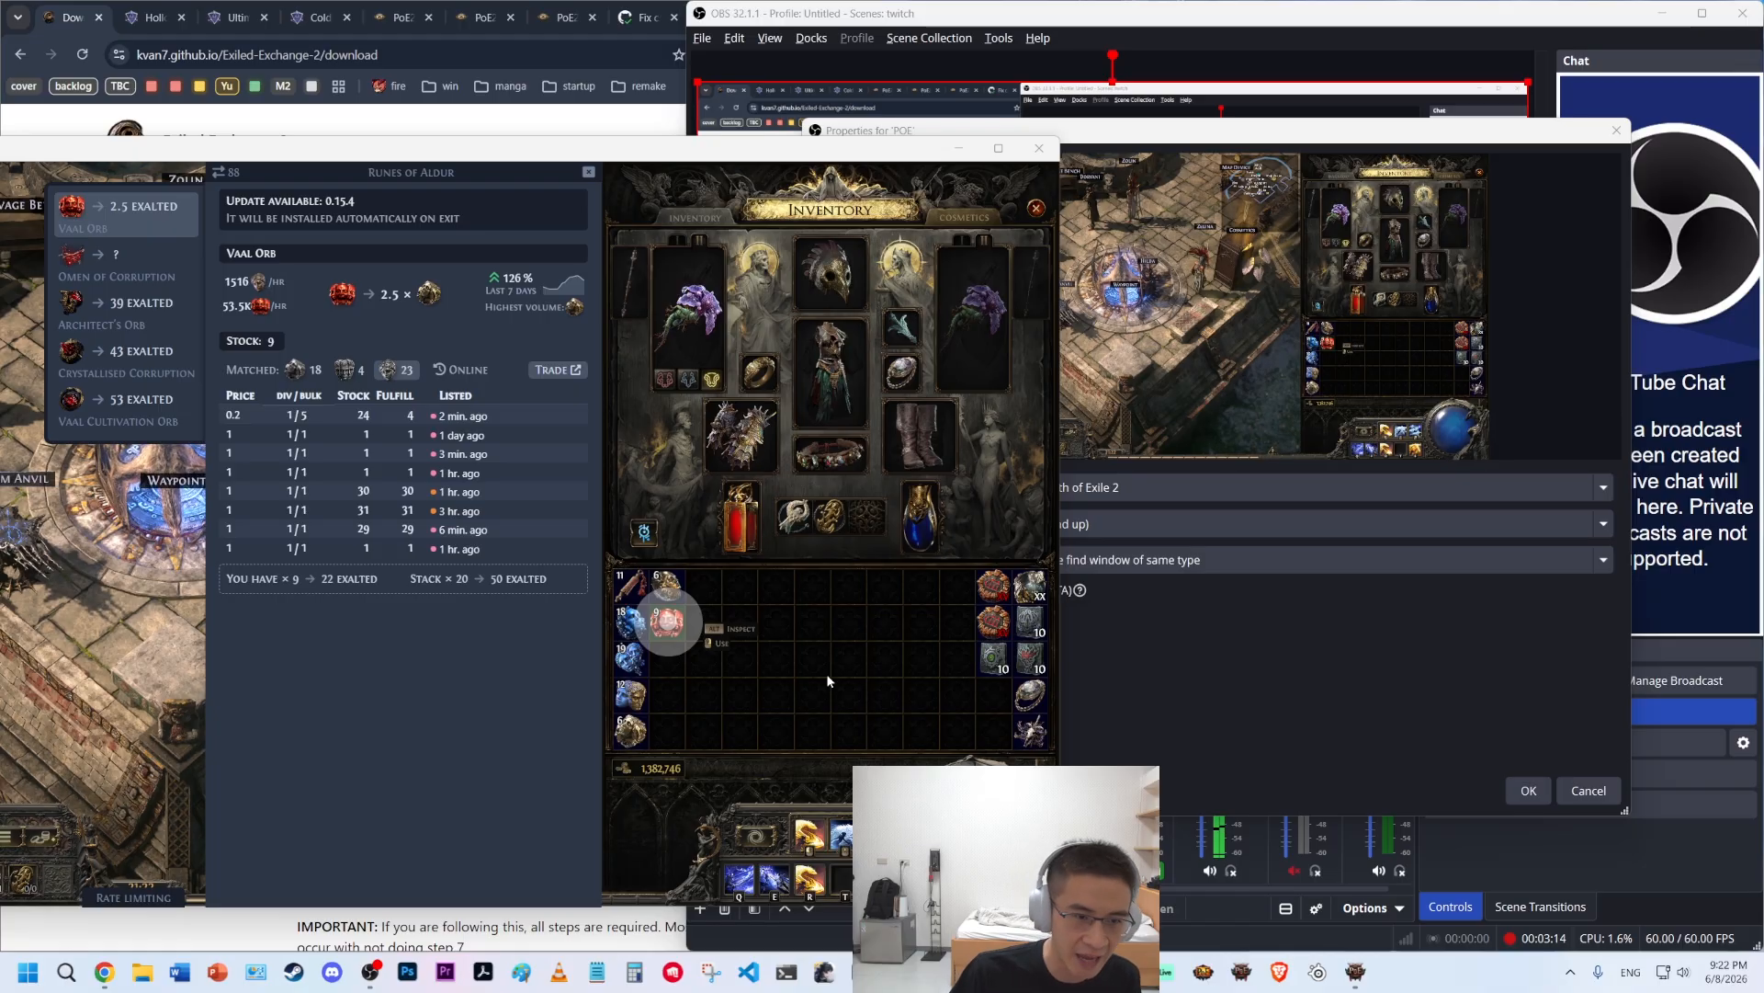
pyautogui.press('Escape')
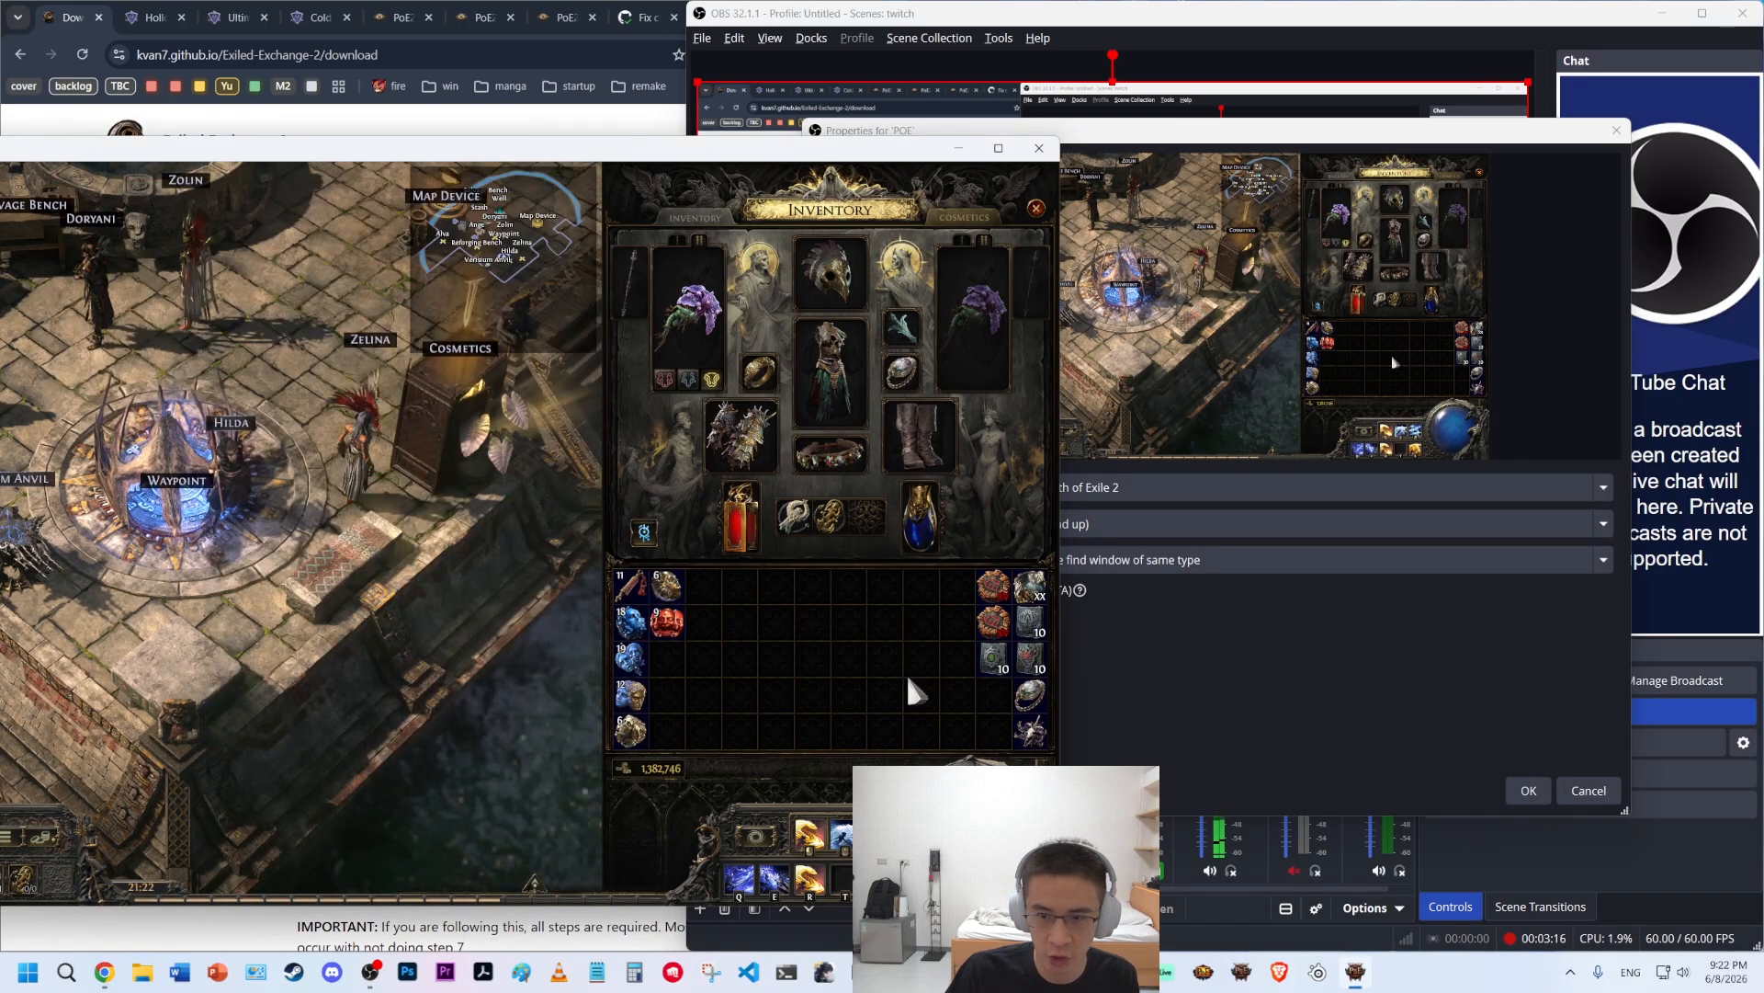
pyautogui.click(1066, 643)
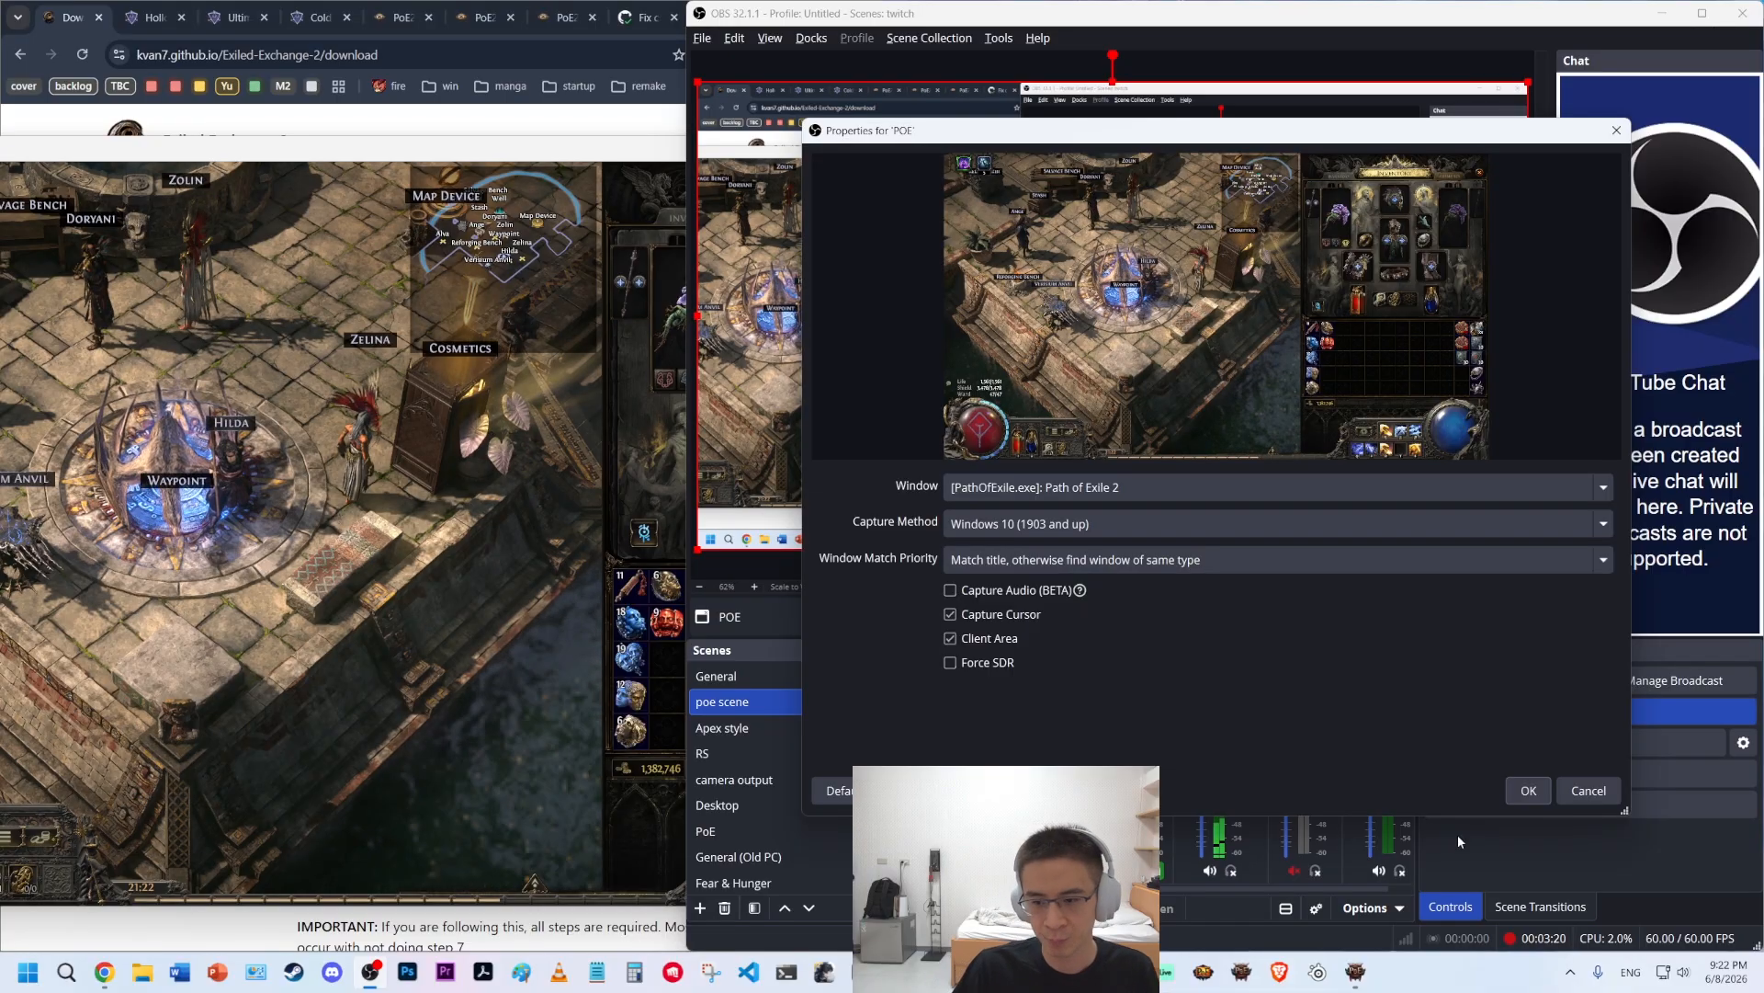
pyautogui.click(1582, 800)
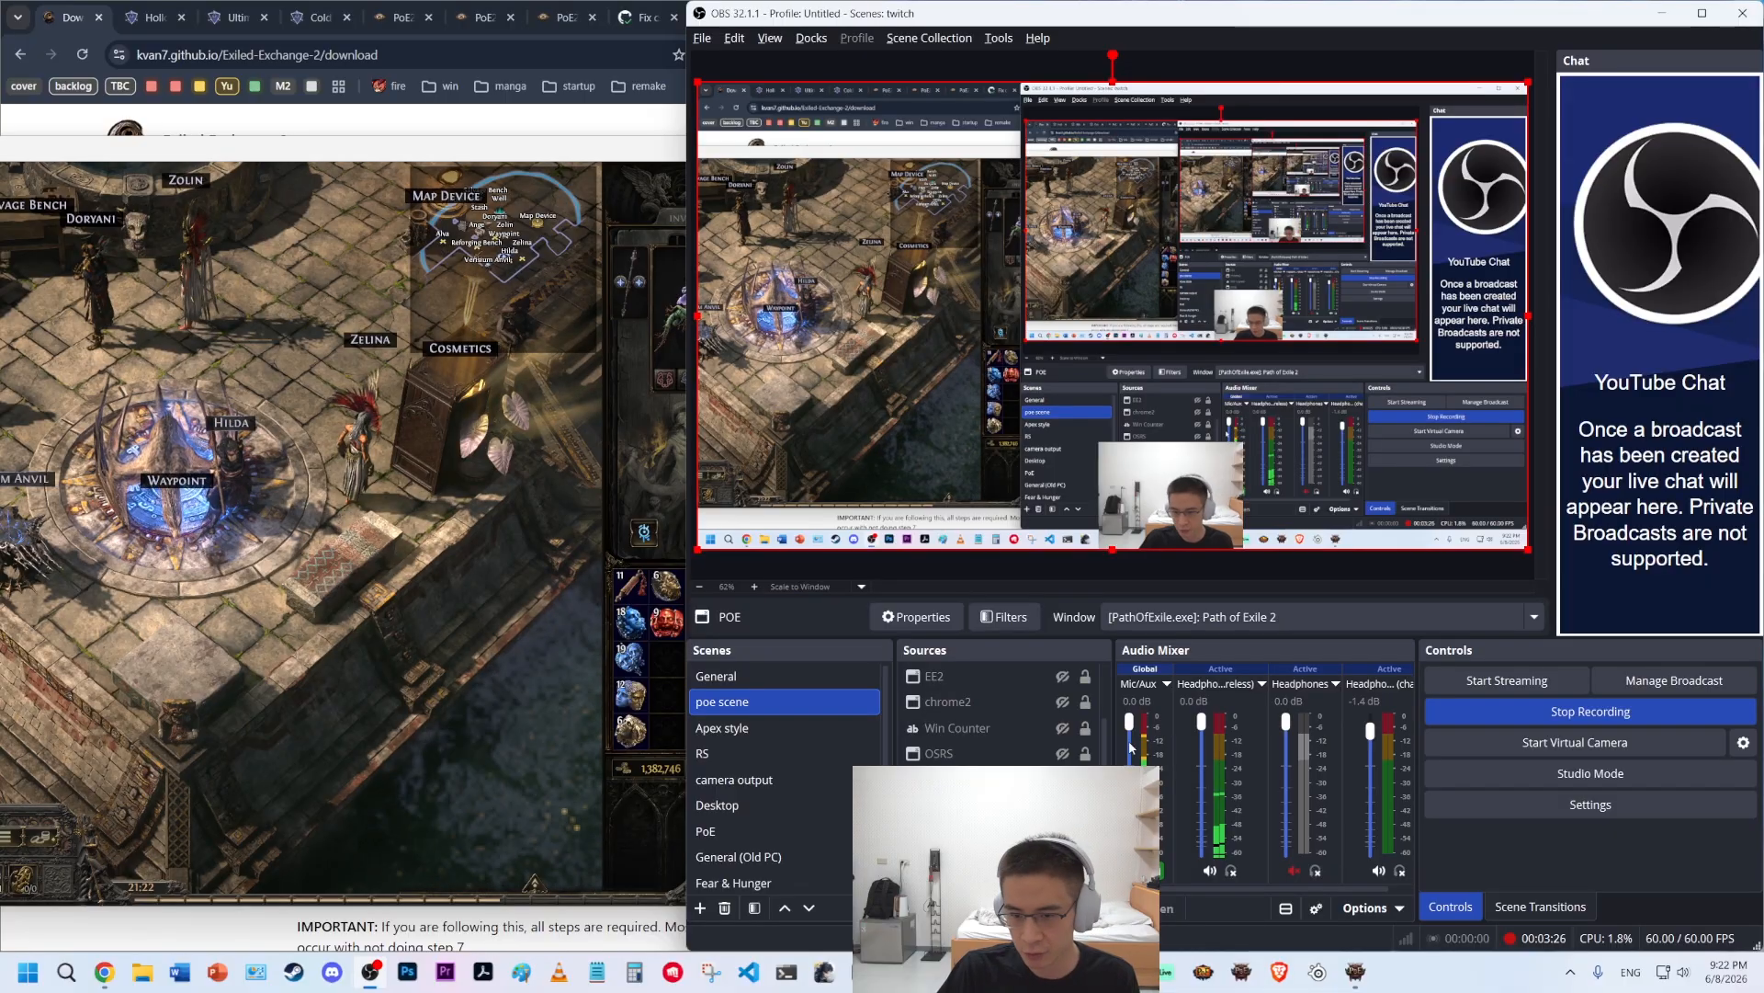
# - Open the Settings/League window of Exiled Exchange 2 from its system tray icon
pyautogui.click(1579, 976)
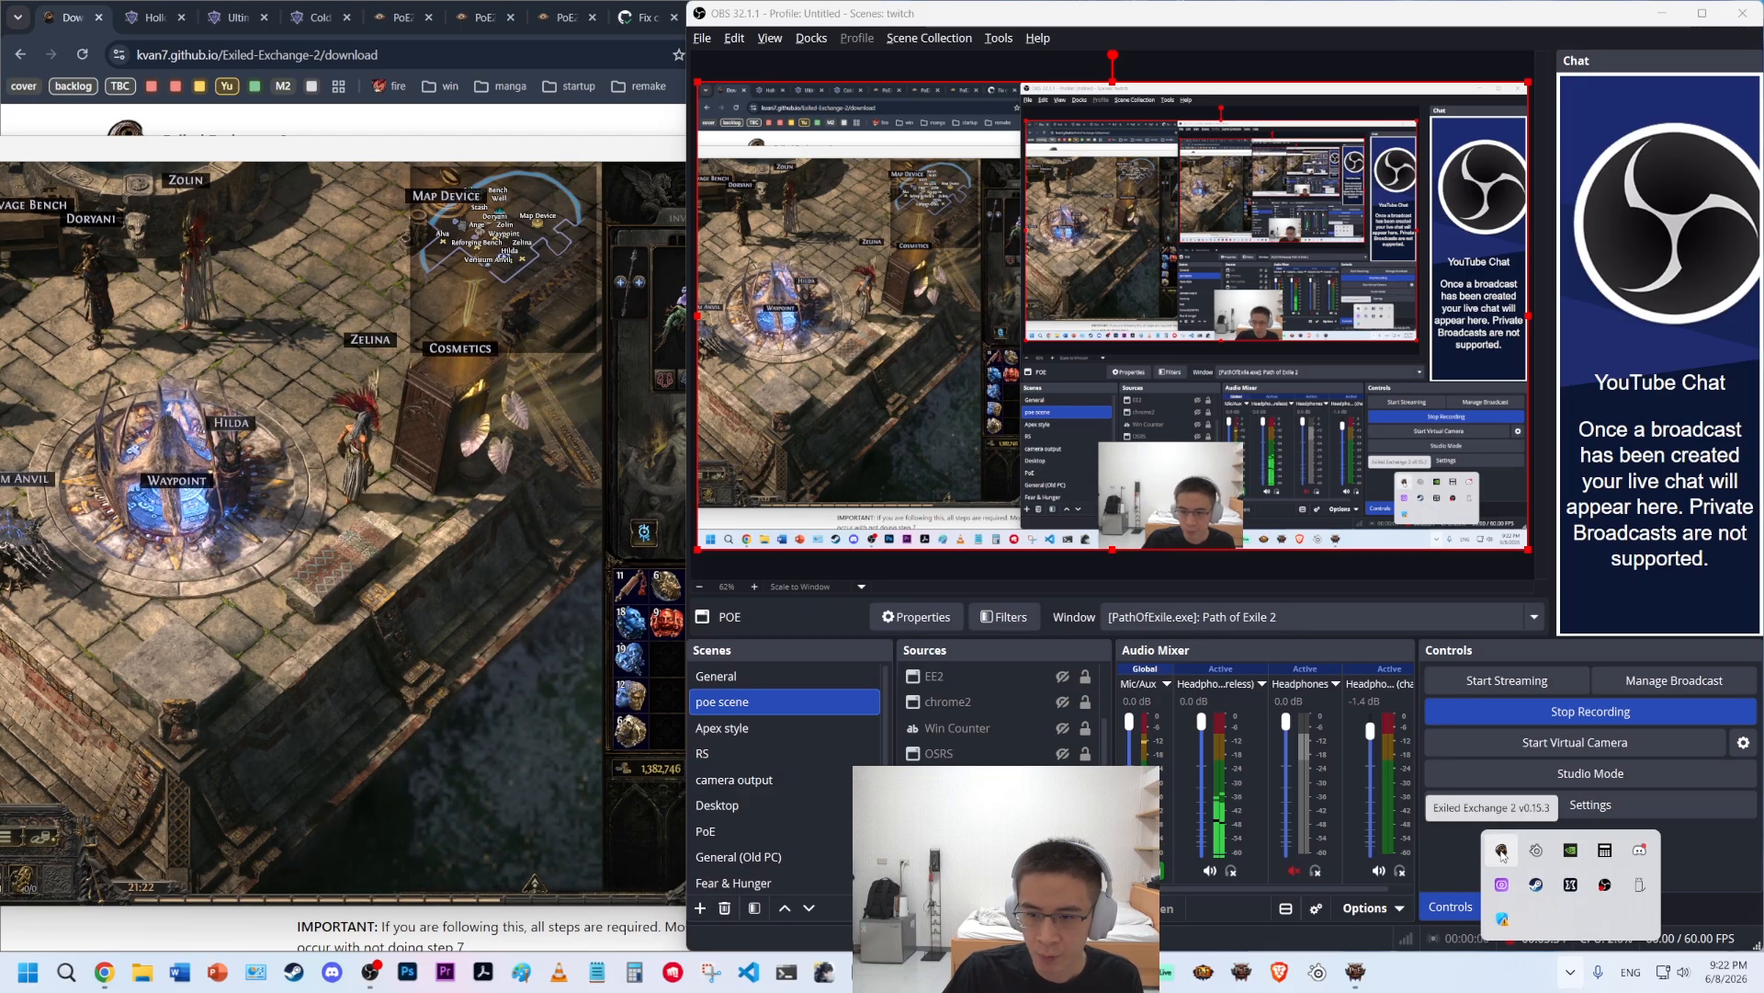
pyautogui.rightClick(1501, 851)
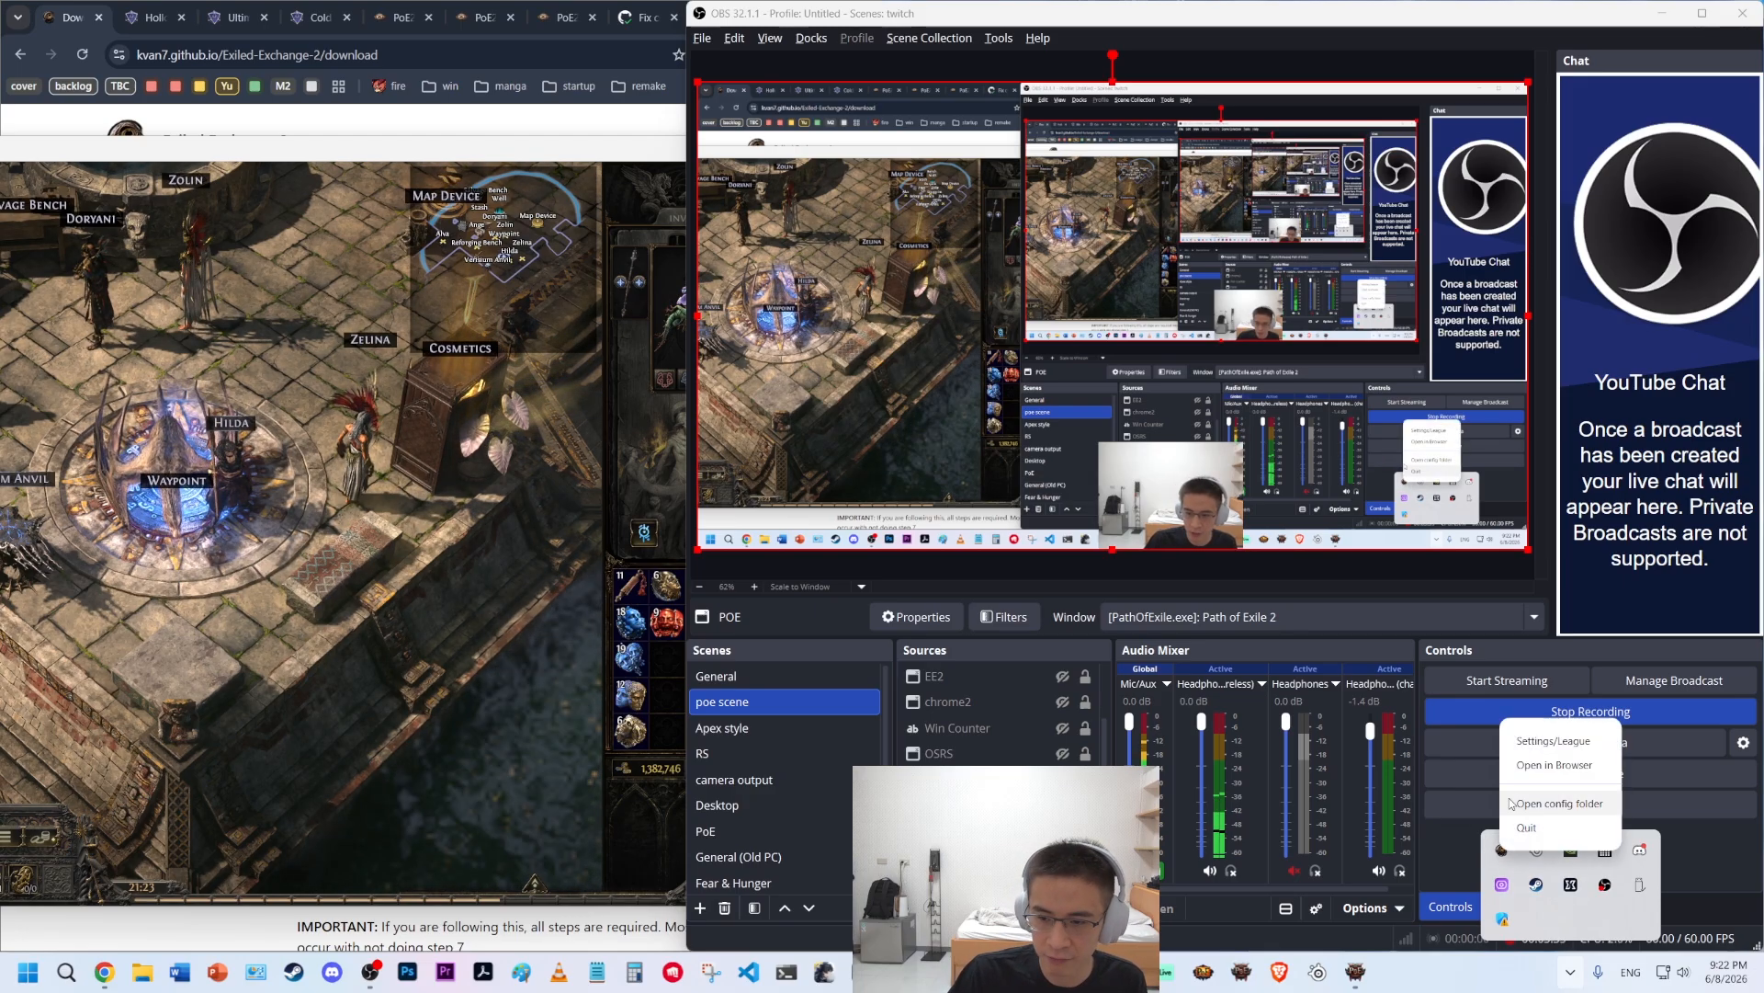
pyautogui.click(1553, 741)
pyautogui.moveTo(798, 412); pyautogui.dragTo(786, 408)
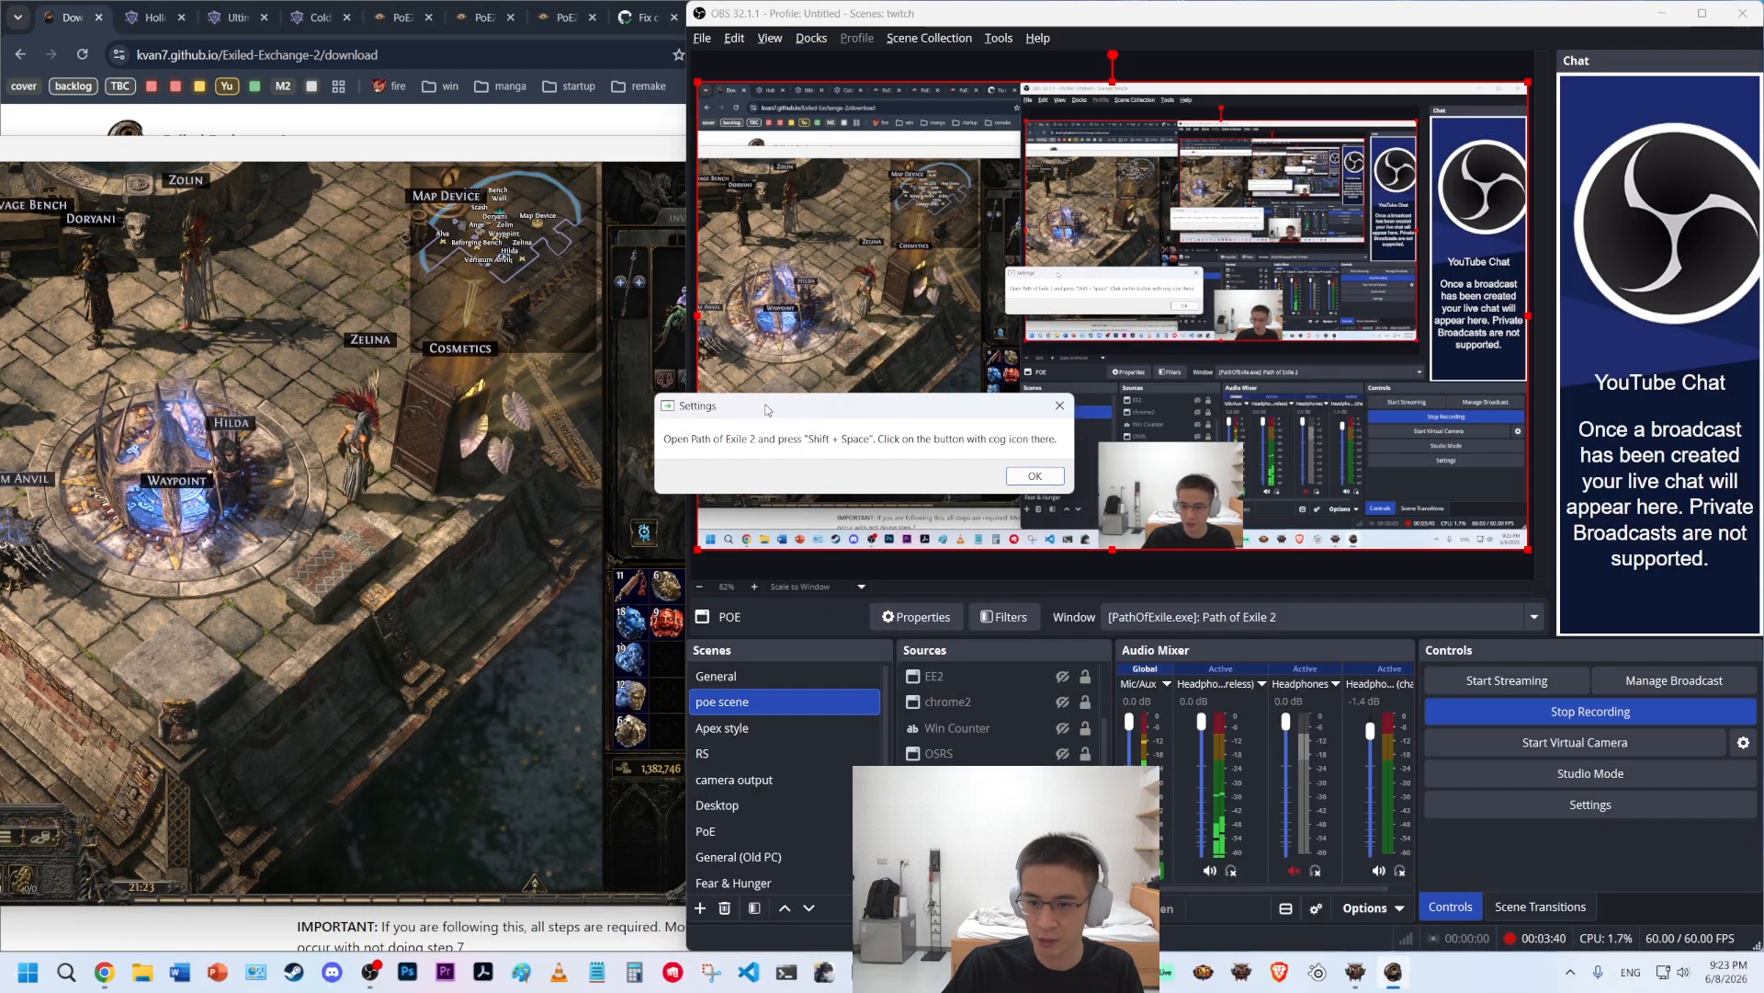
# - Add a new Window Capture source to the poe scene in OBS with the default name
pyautogui.scroll(3, 1002, 781)
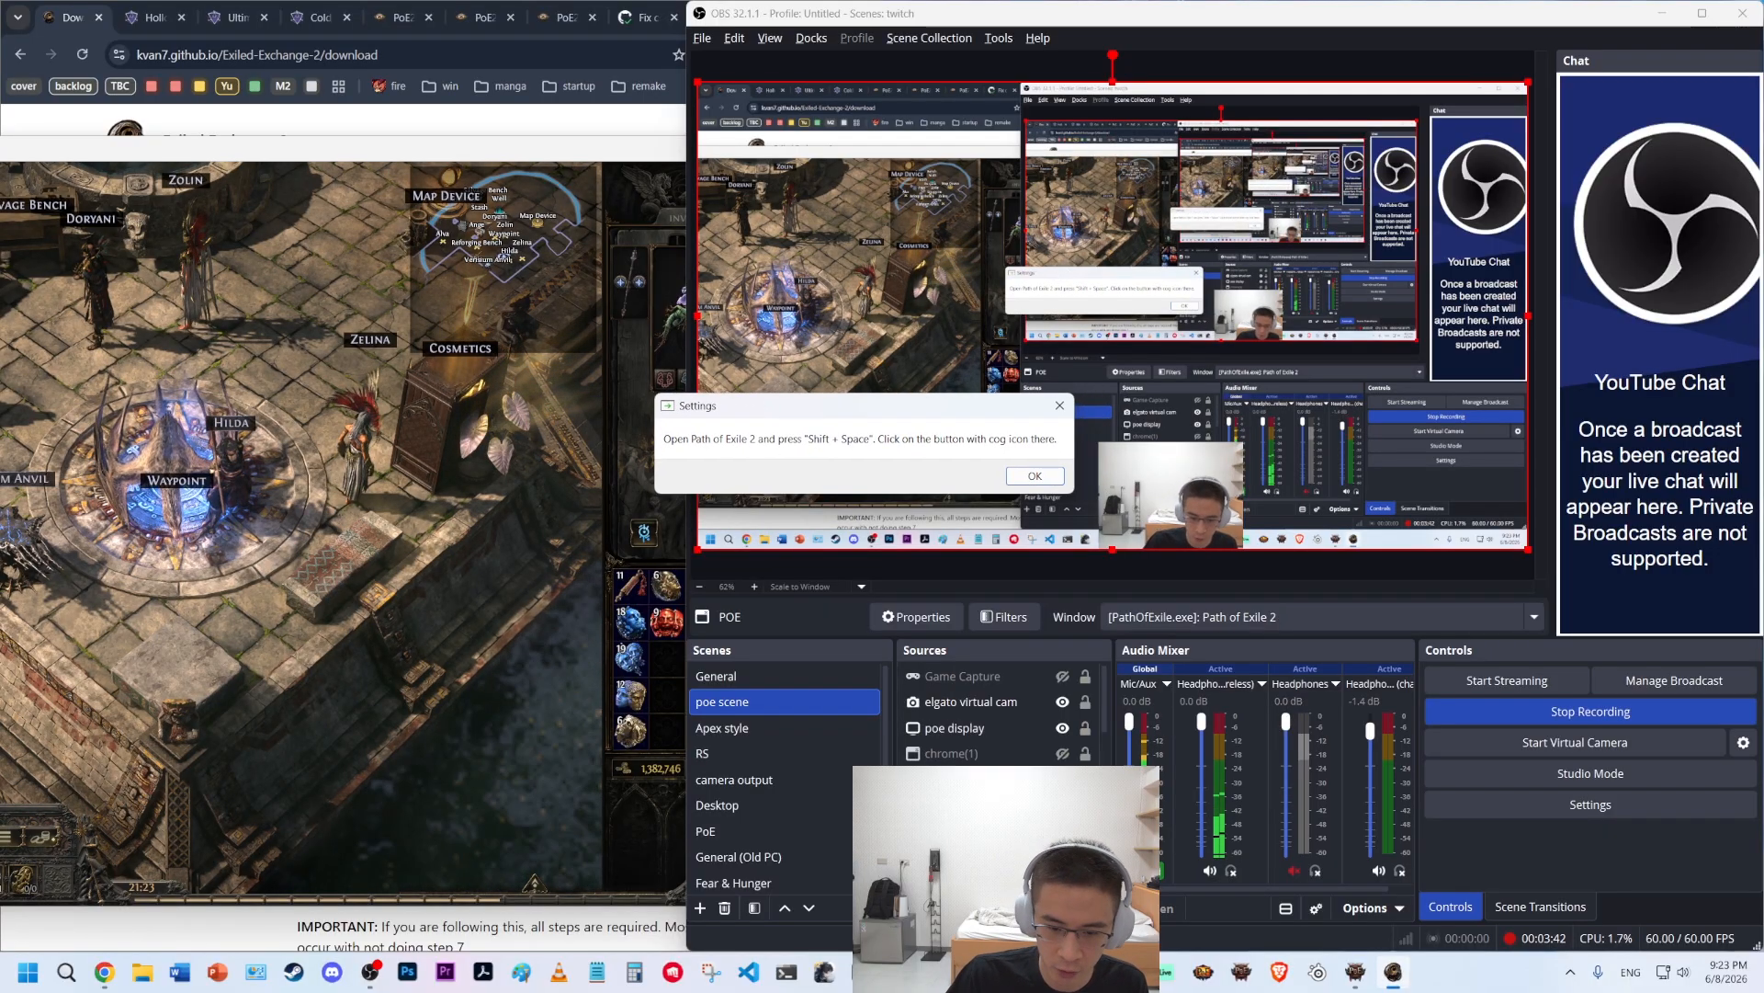
pyautogui.click(912, 908)
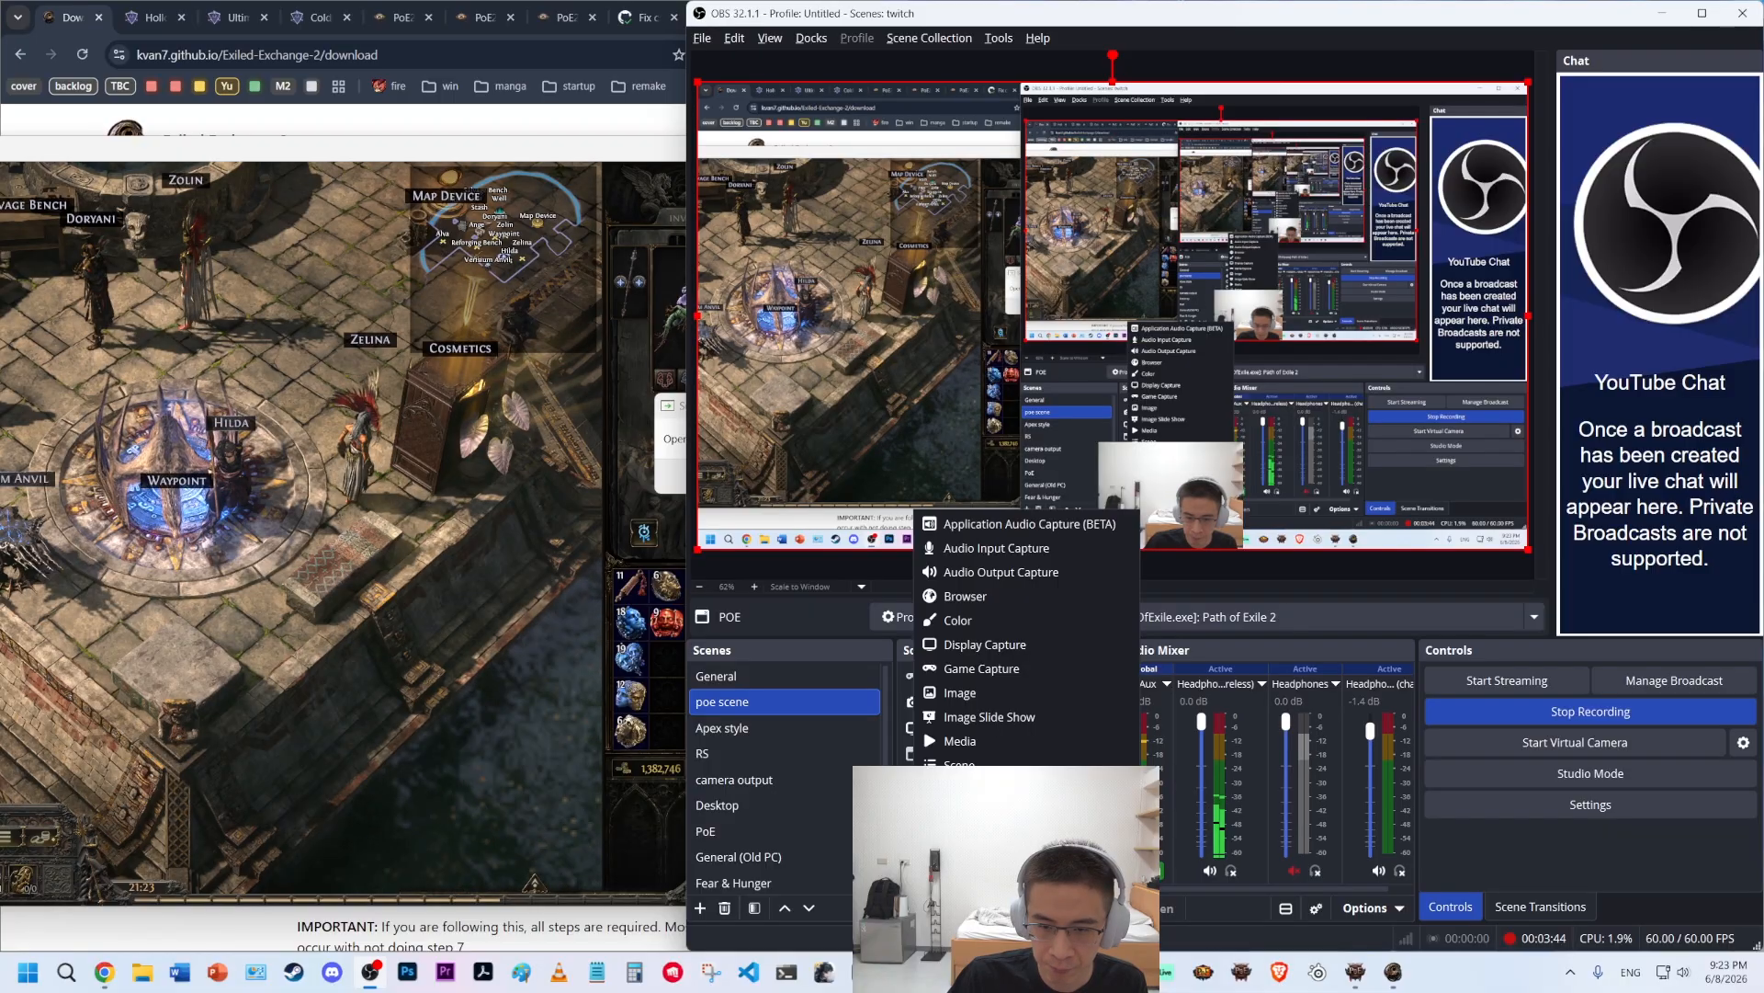
pyautogui.click(985, 838)
pyautogui.click(1264, 599)
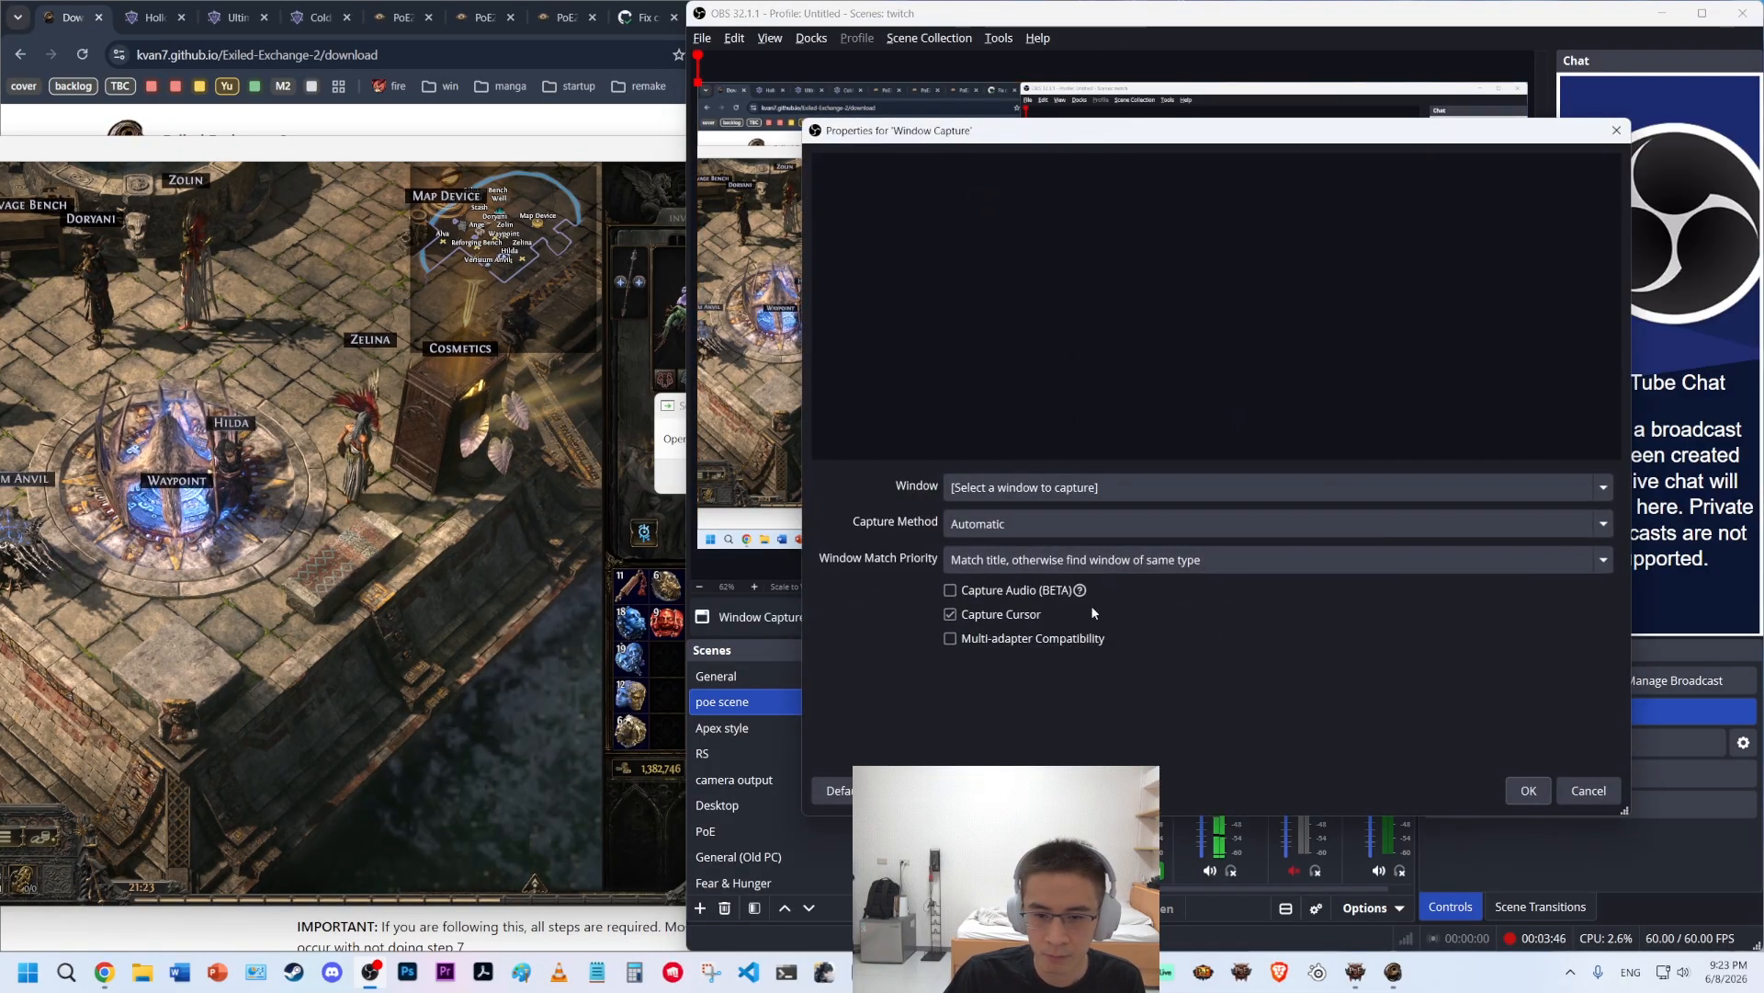
# - Set the new source to capture [Exiled Exchange 2.exe]: Settings using the Windows 10 (1903 and up) capture method
pyautogui.click(1061, 487)
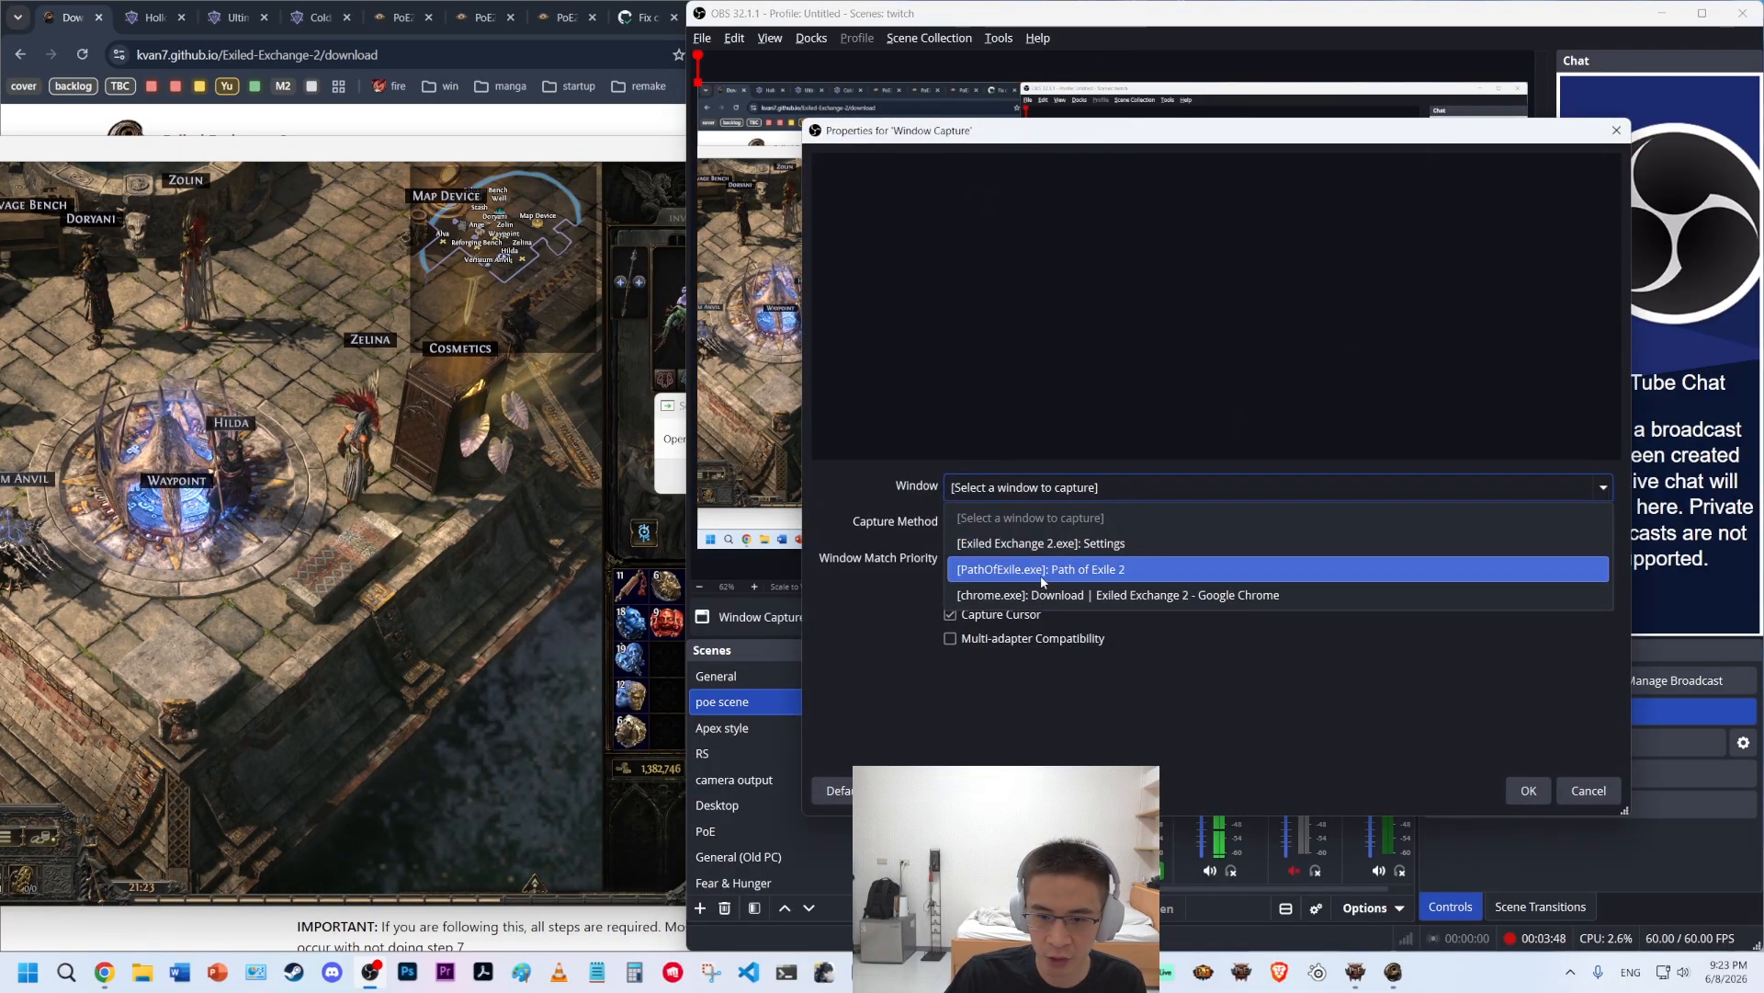
pyautogui.click(990, 542)
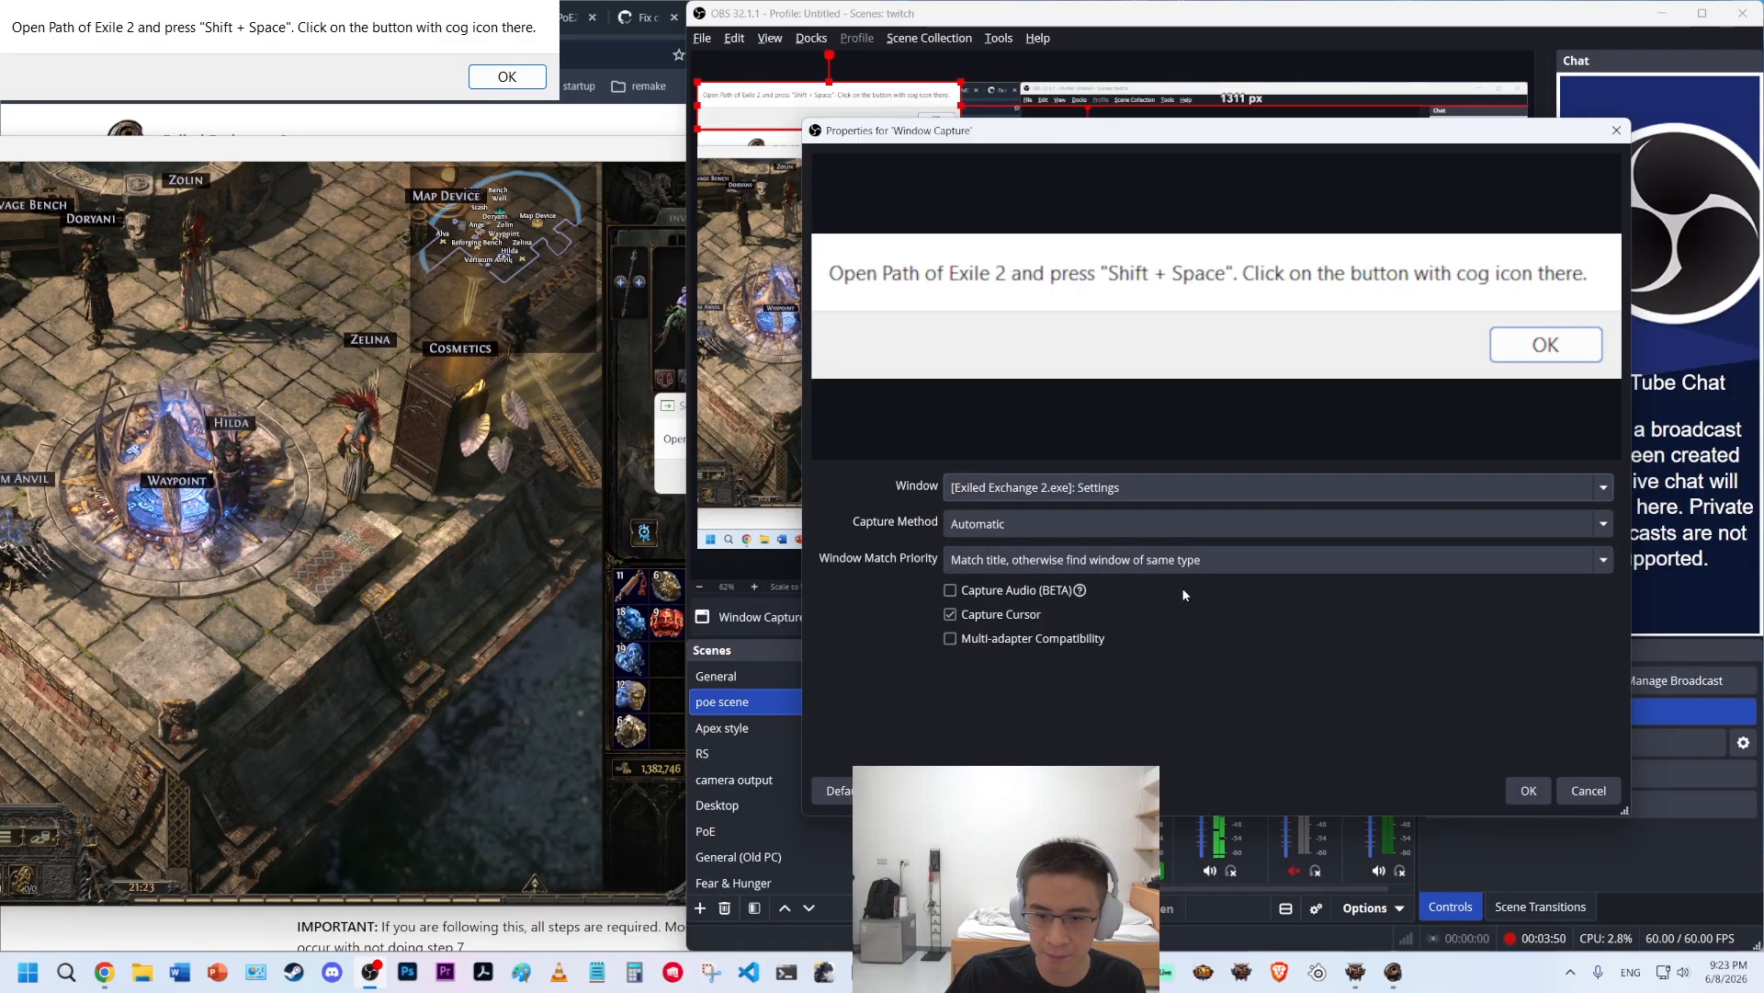
pyautogui.click(989, 537)
pyautogui.click(1027, 607)
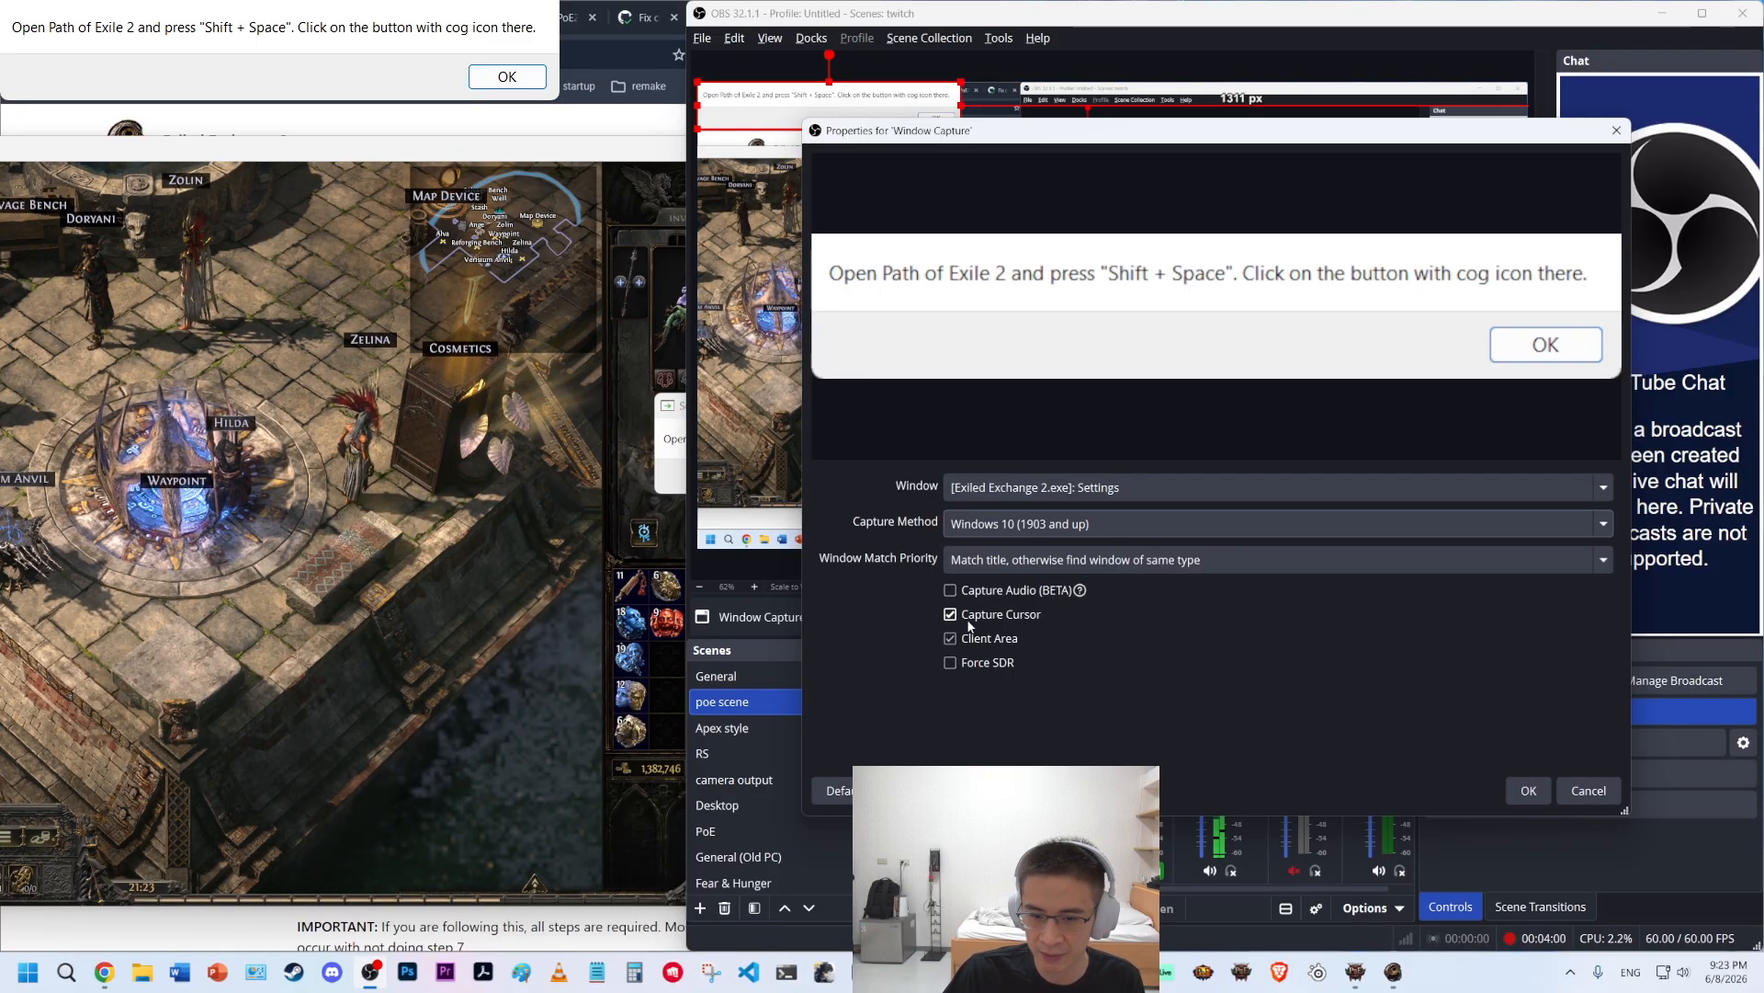
pyautogui.click(1519, 796)
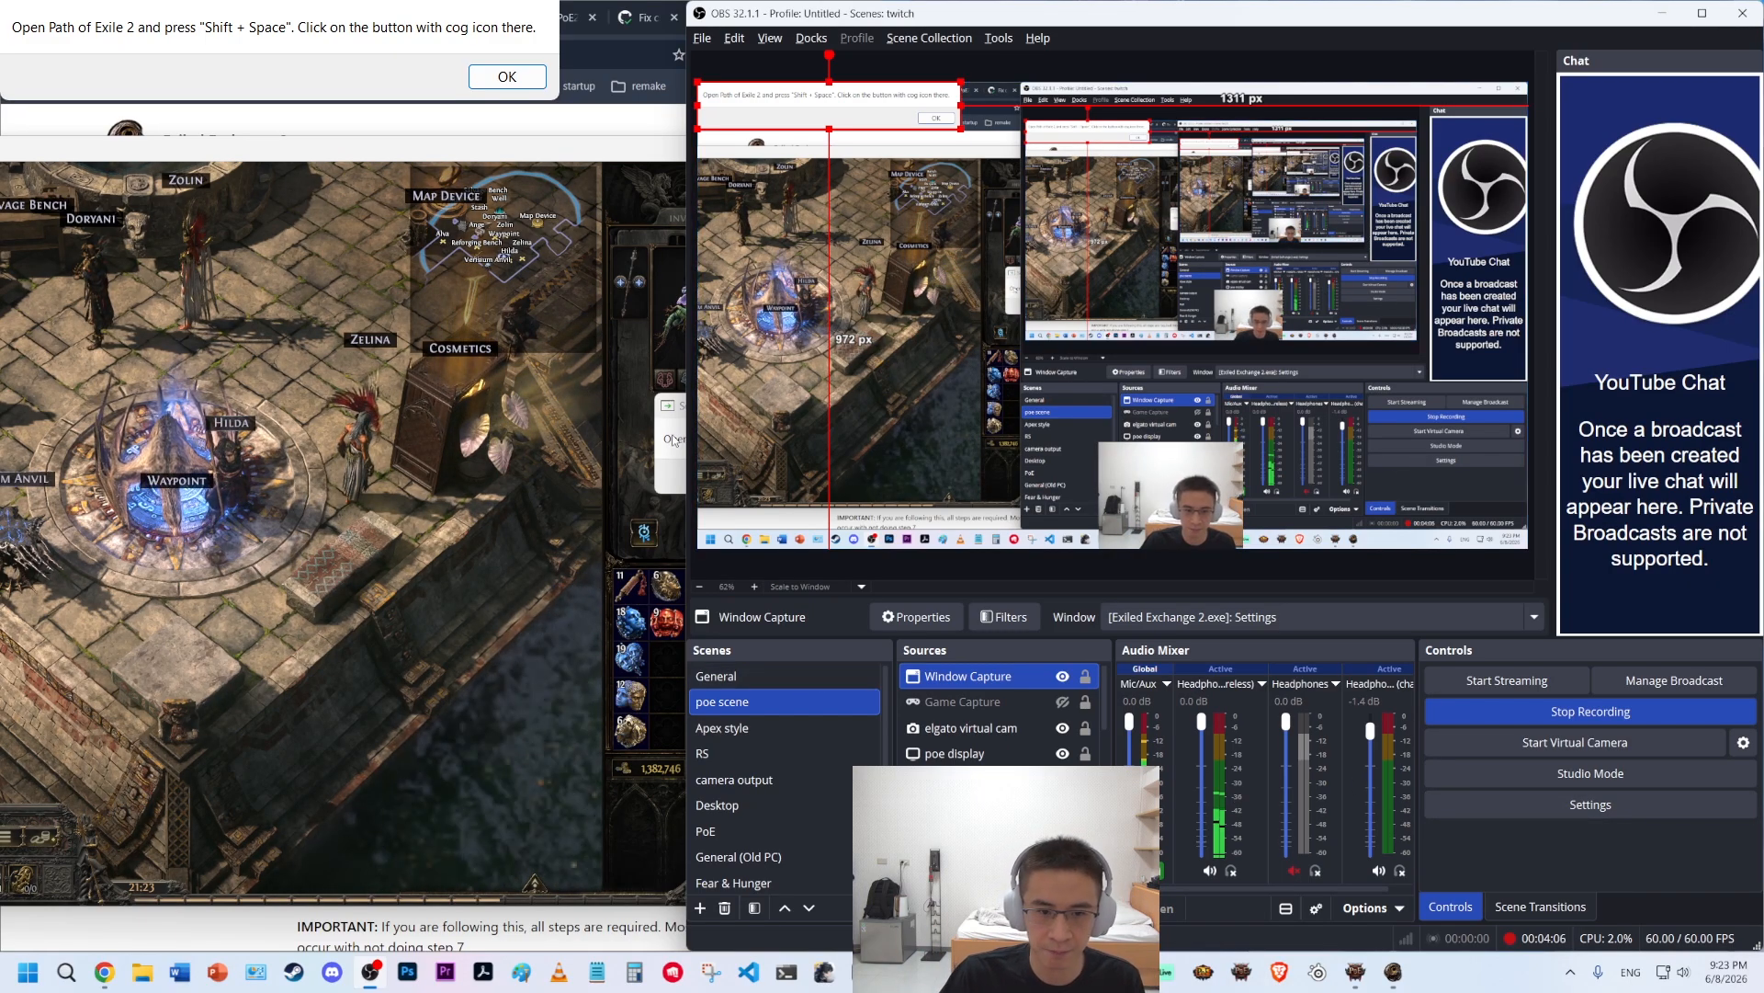
# - Dismiss the Exiled Exchange 2 Settings message and hide the poe display source before returning to the game
pyautogui.click(668, 406)
pyautogui.click(1030, 478)
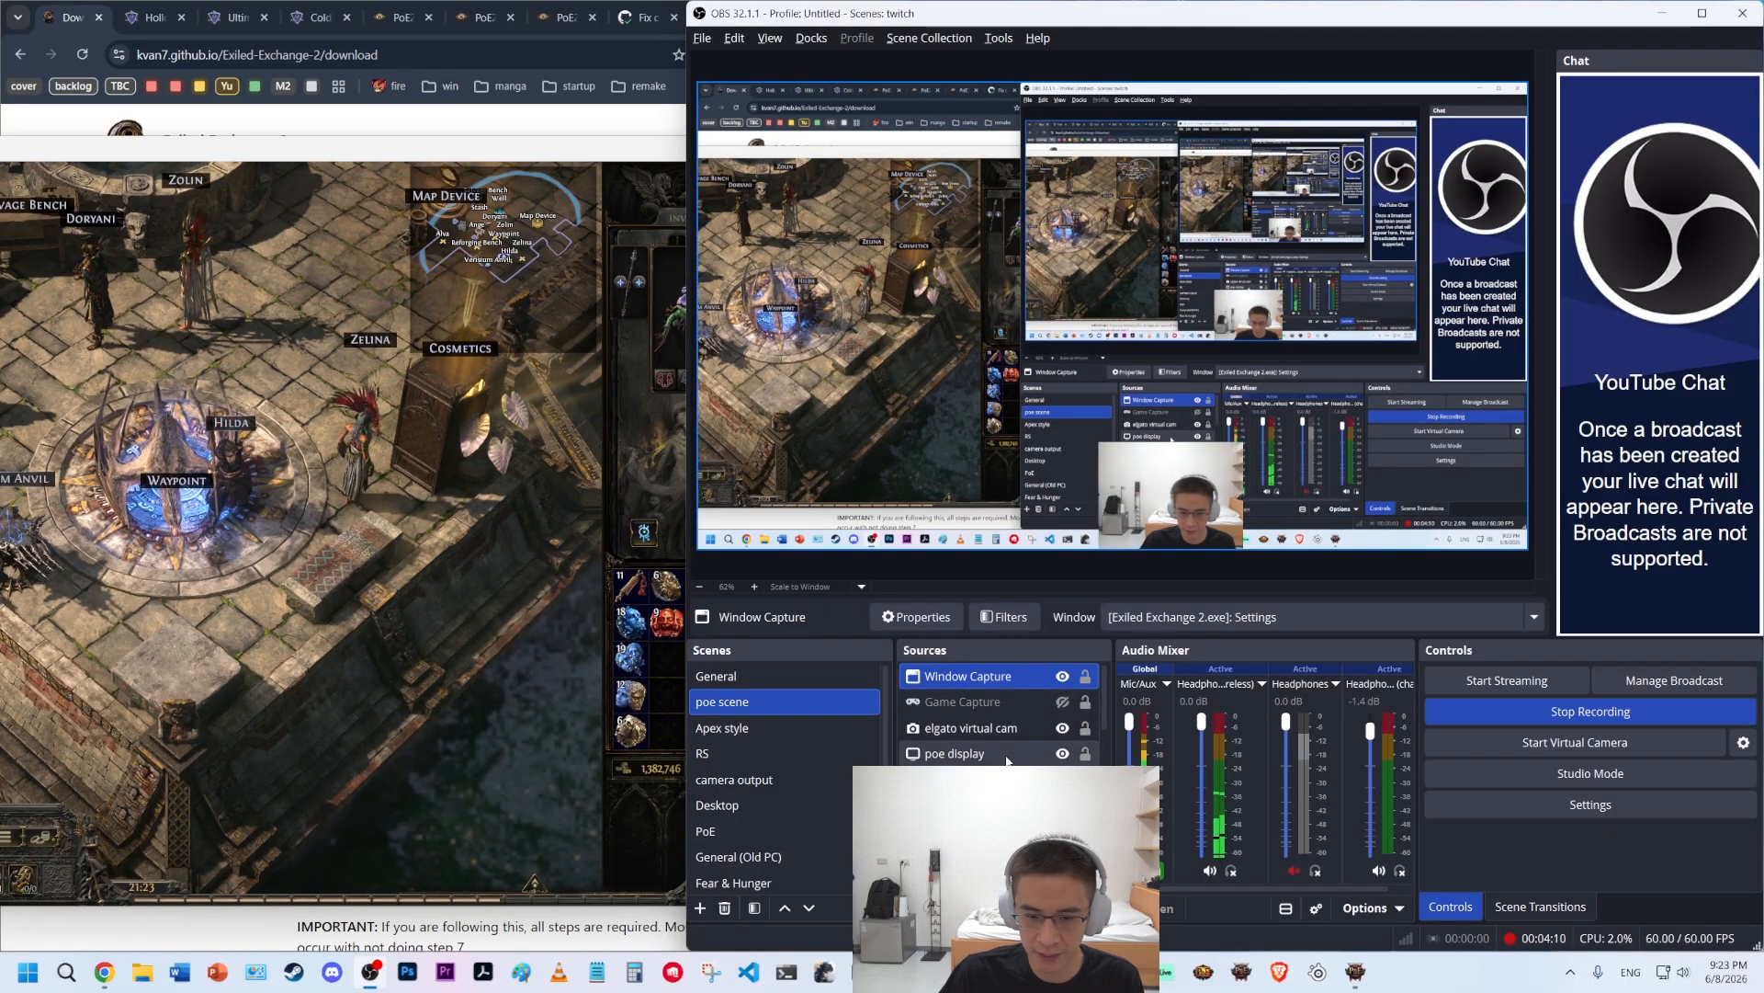
pyautogui.click(1063, 754)
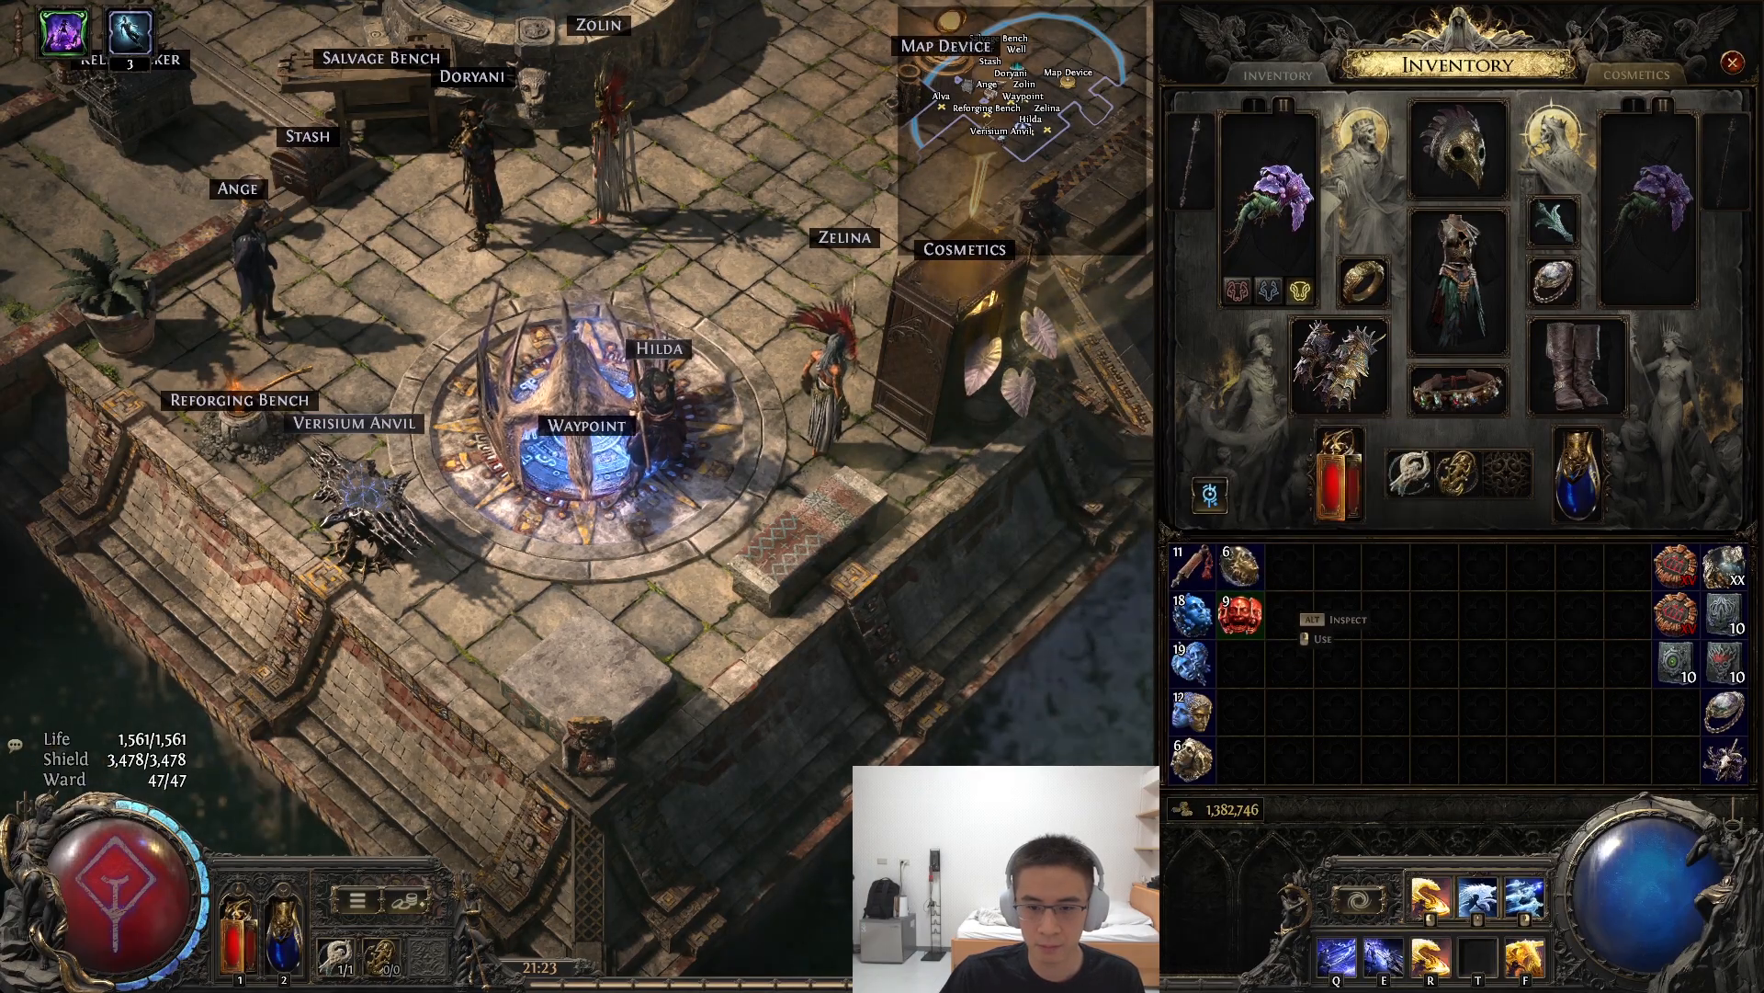
pyautogui.hotkey('alt', 'Tab')
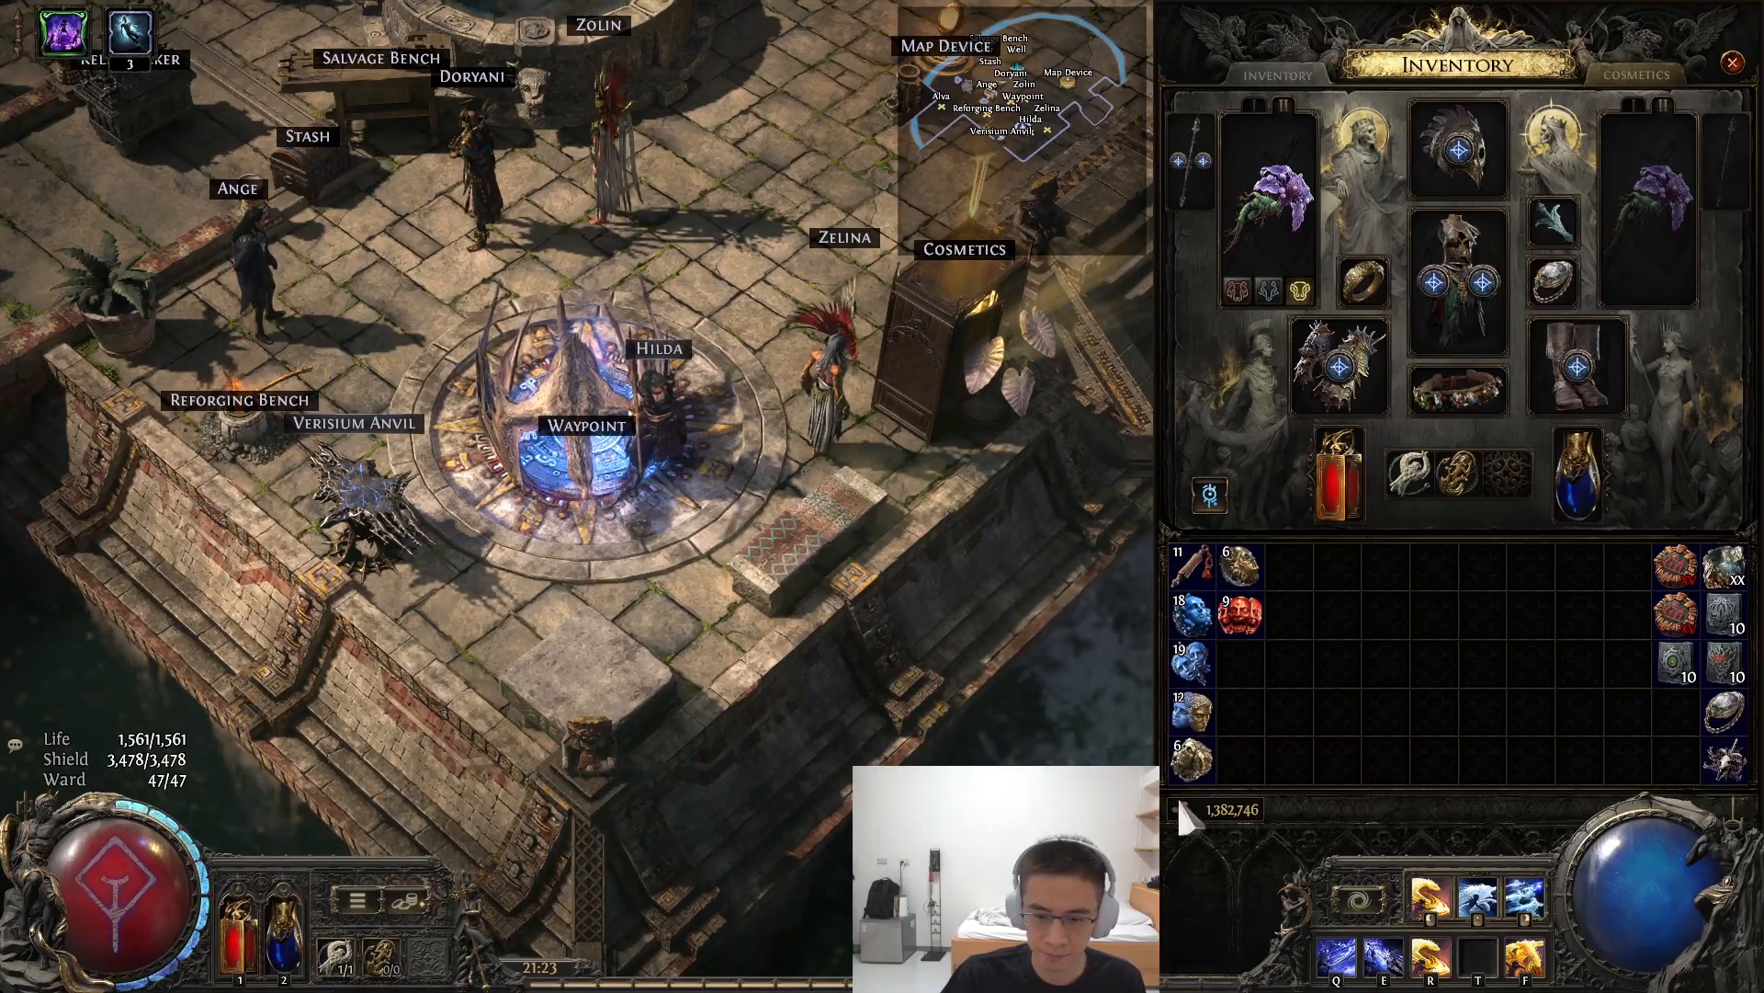
# - Switch back to OBS and set the Window Capture source's match priority to 'Match title, otherwise find window of same executable'
pyautogui.hotkey('alt', 'Tab')
pyautogui.doubleClick(967, 675)
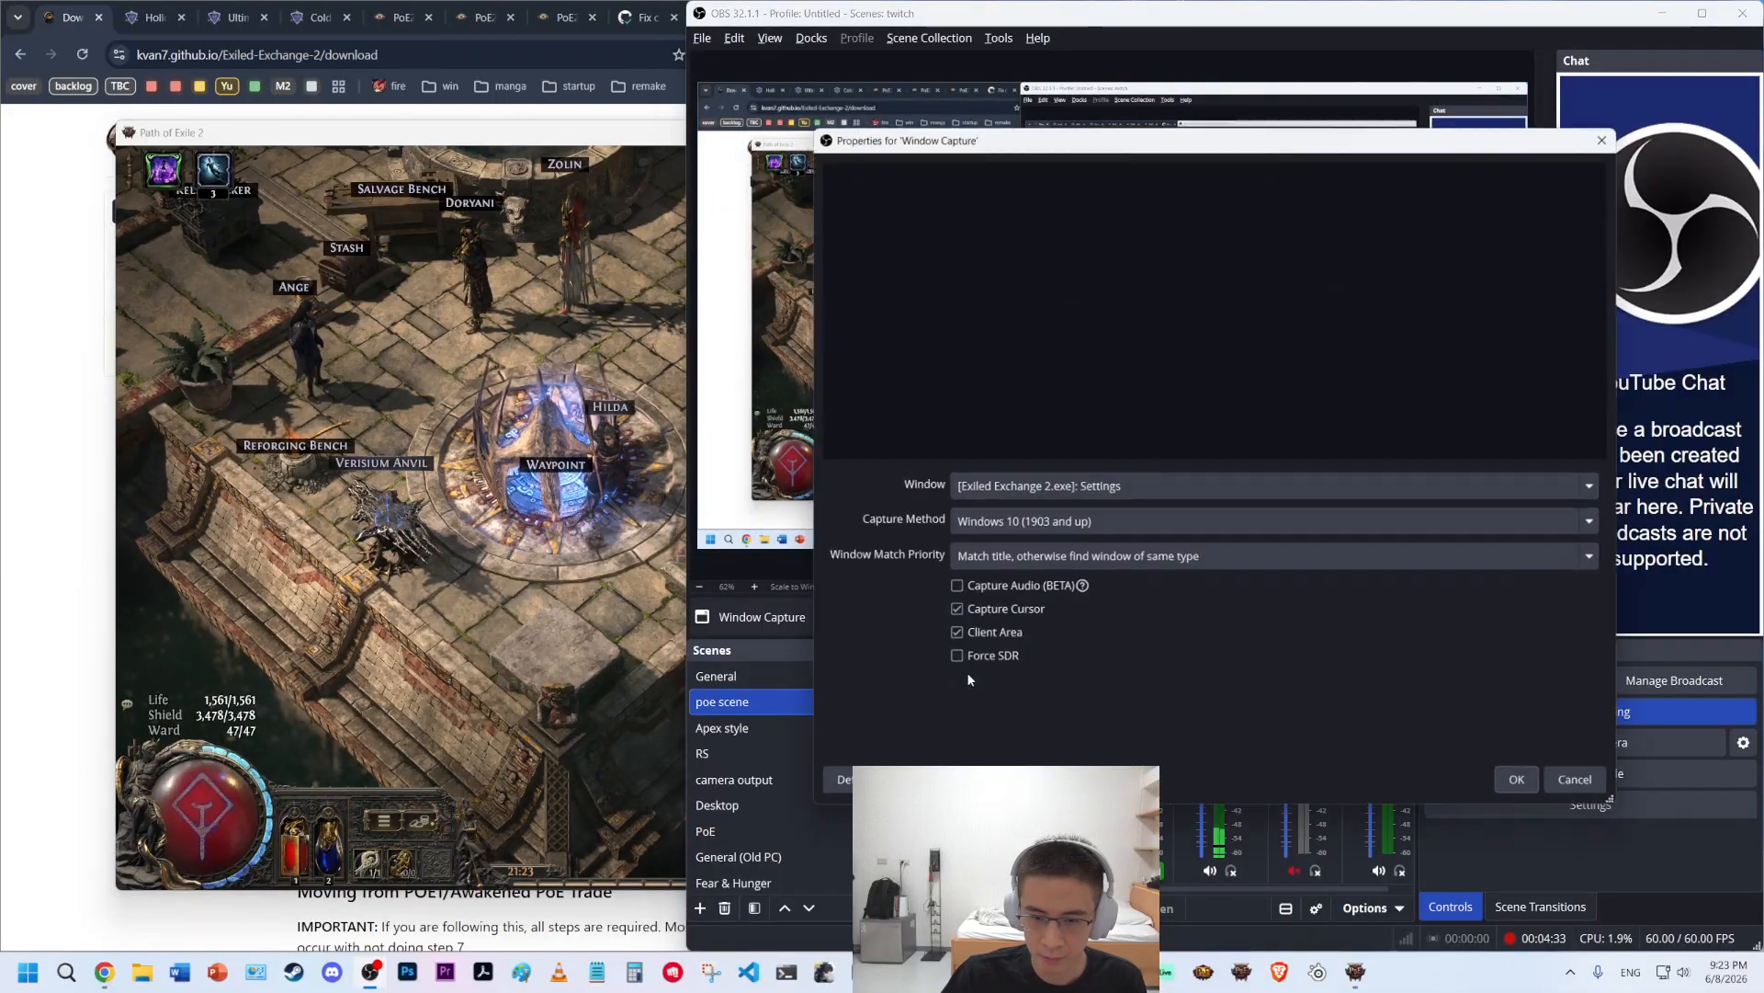
pyautogui.moveTo(1116, 136); pyautogui.dragTo(1159, 57)
pyautogui.click(1119, 482)
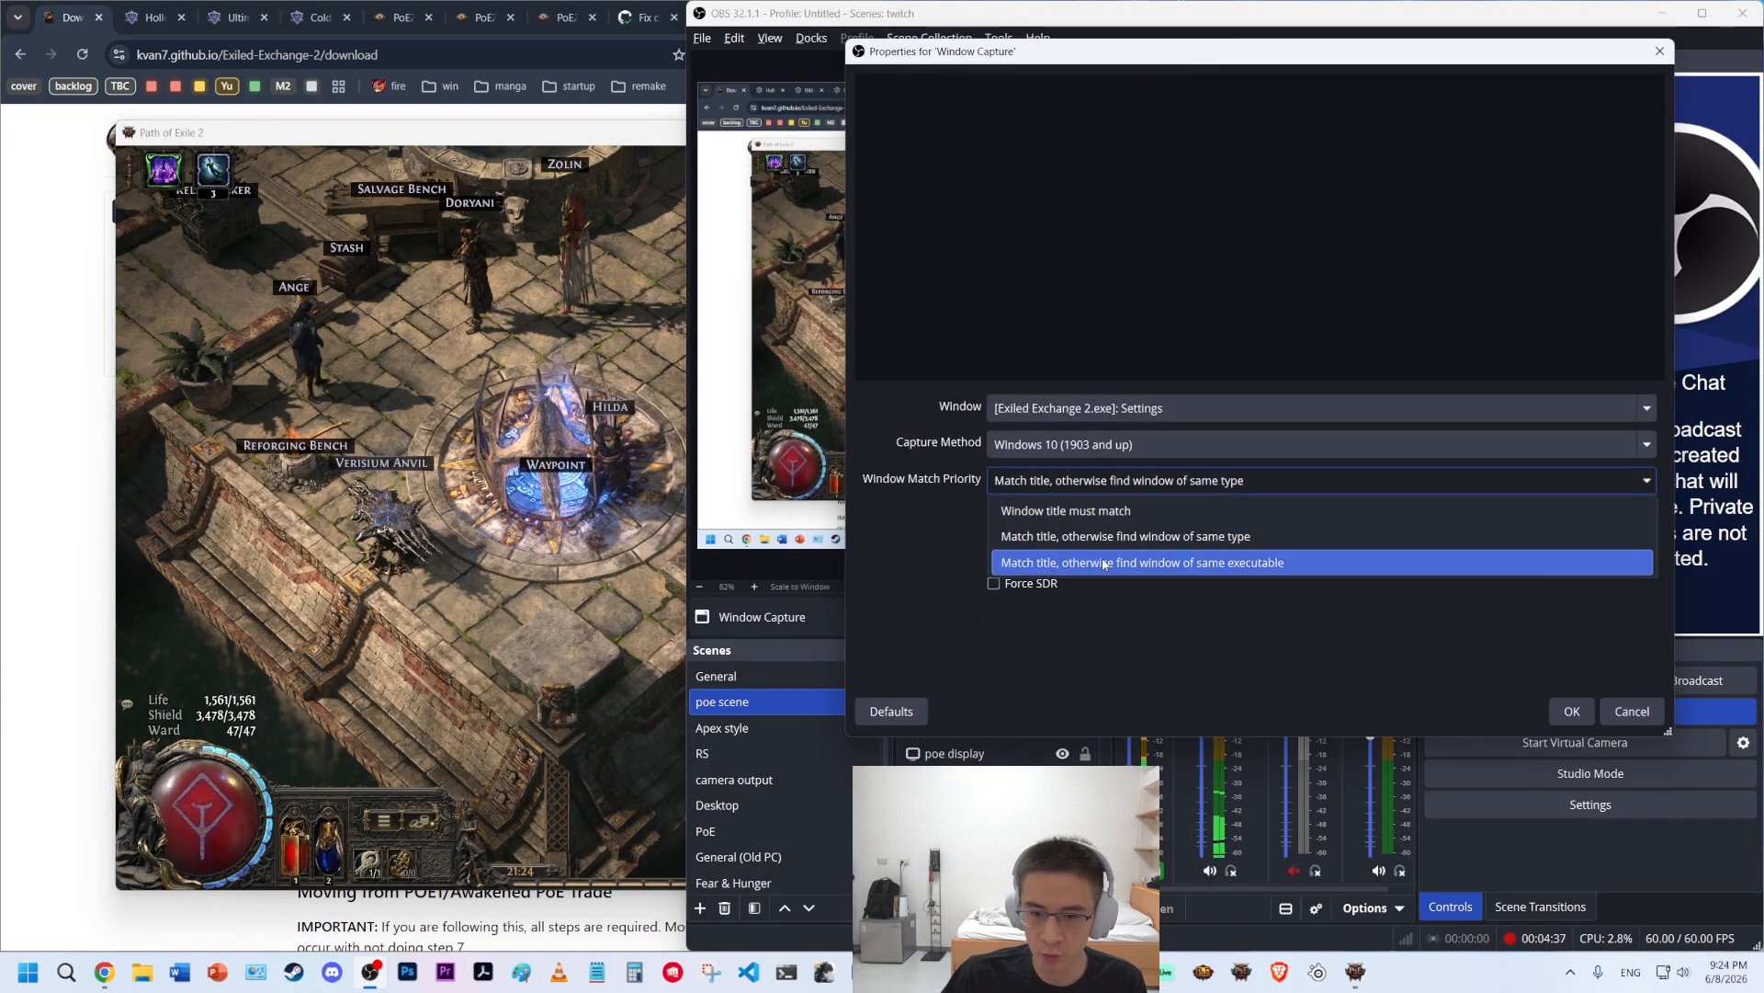
pyautogui.click(1259, 564)
pyautogui.click(1268, 478)
pyautogui.click(1221, 536)
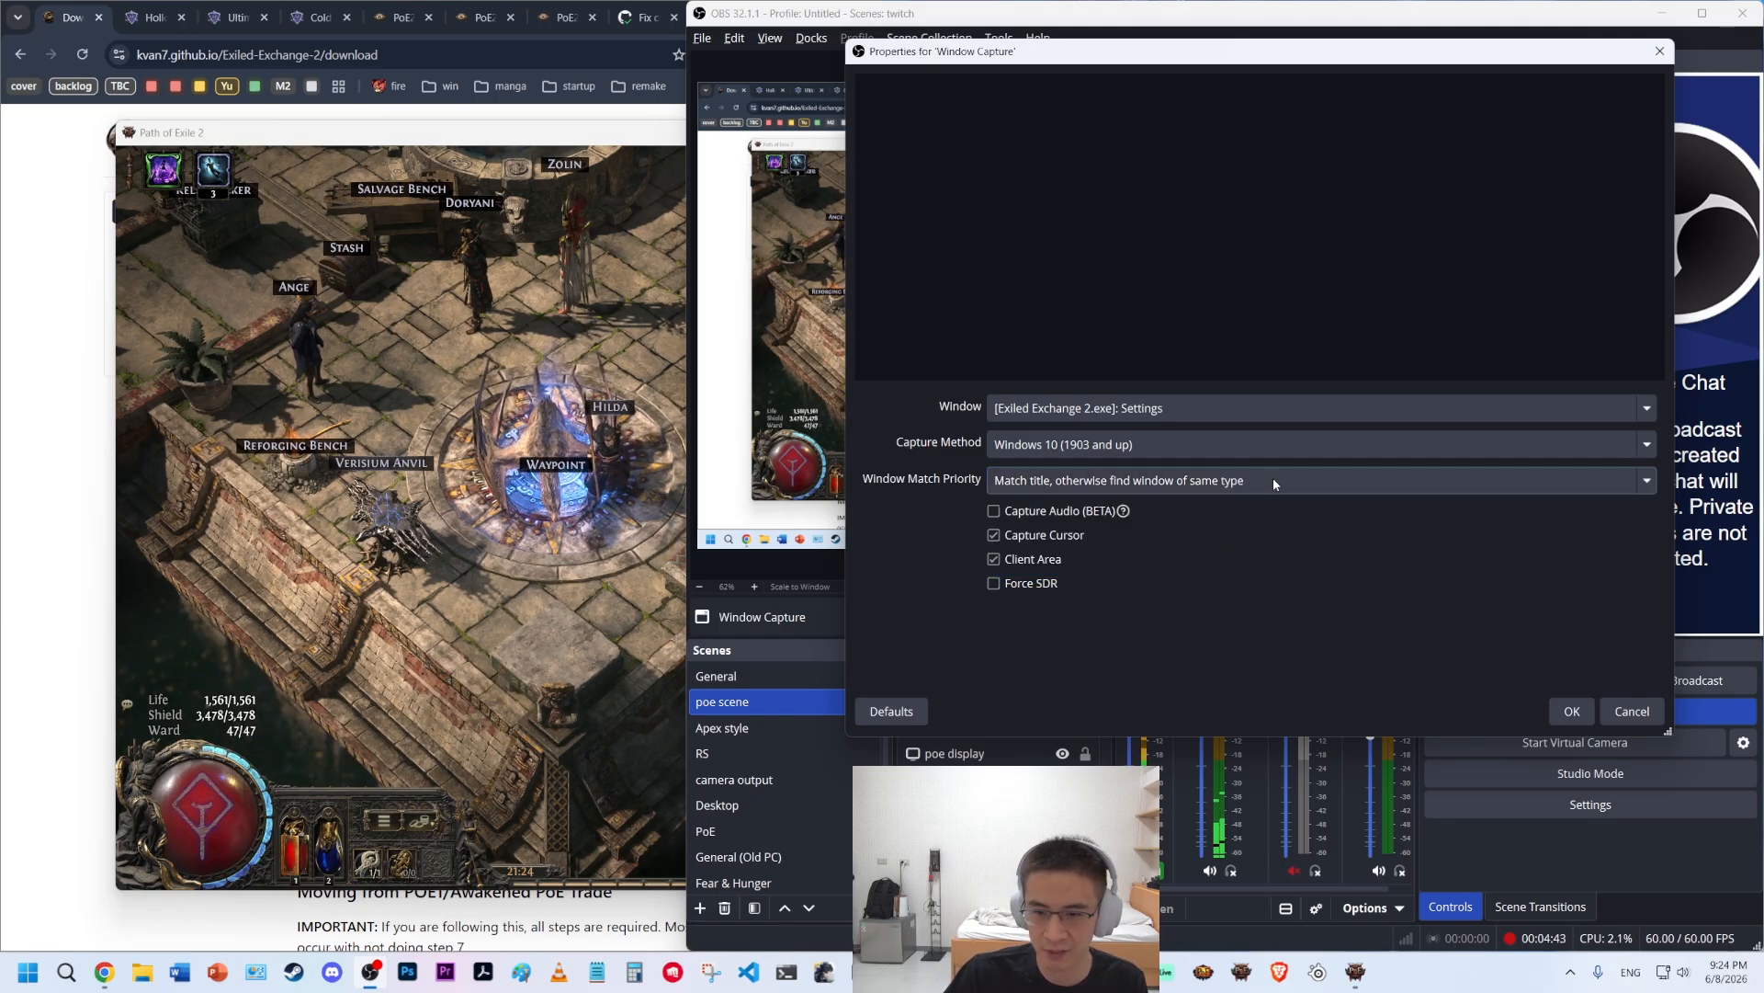
pyautogui.click(1206, 484)
pyautogui.click(1215, 566)
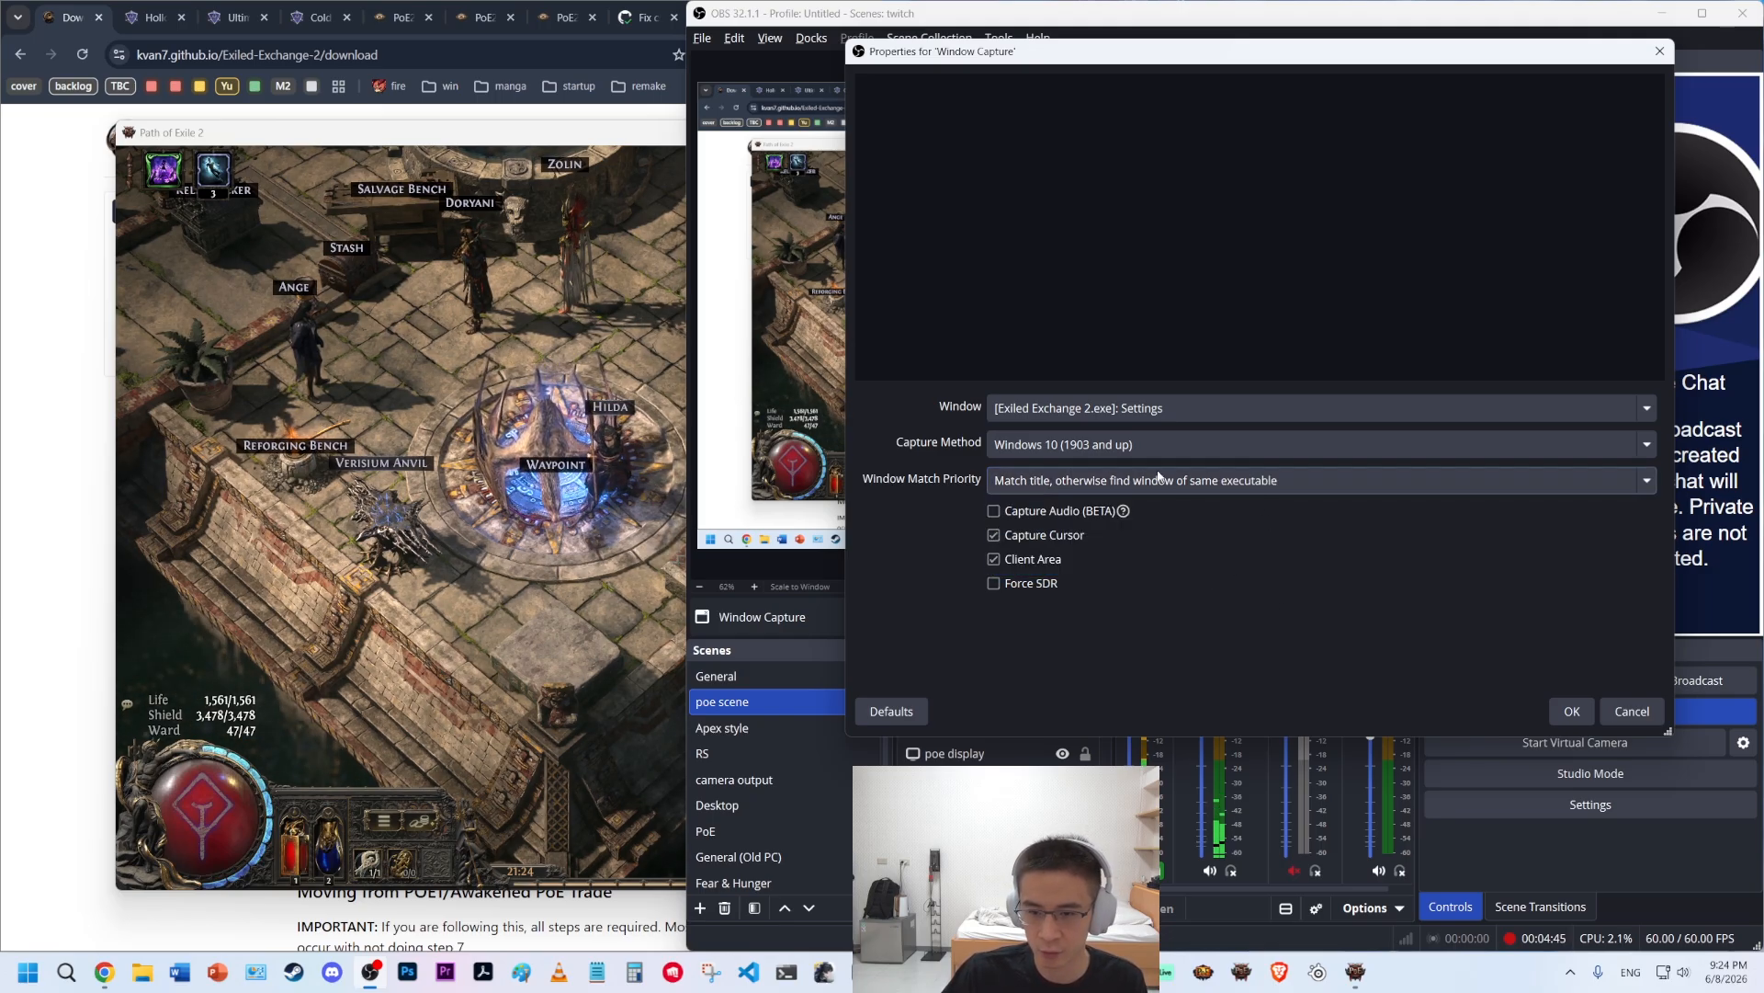
pyautogui.click(1566, 718)
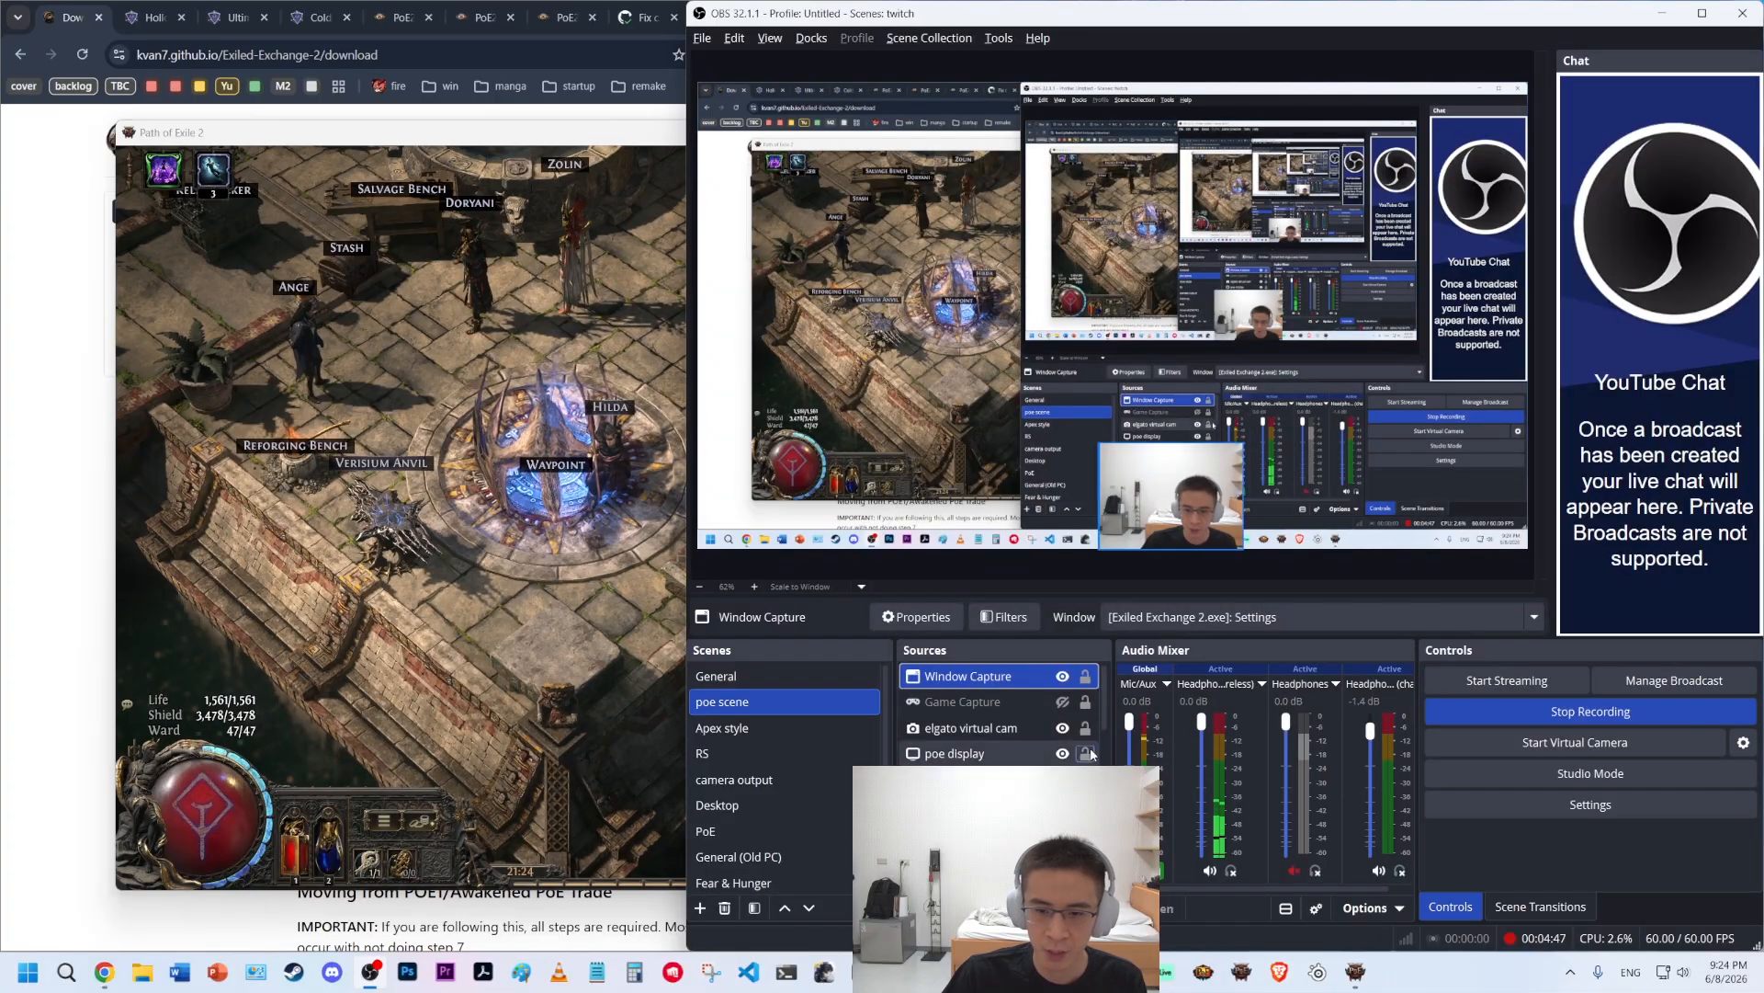
# - Recheck the Window Match Priority choices in the Window Capture properties, keeping the same-executable option
pyautogui.doubleClick(995, 676)
pyautogui.click(1078, 550)
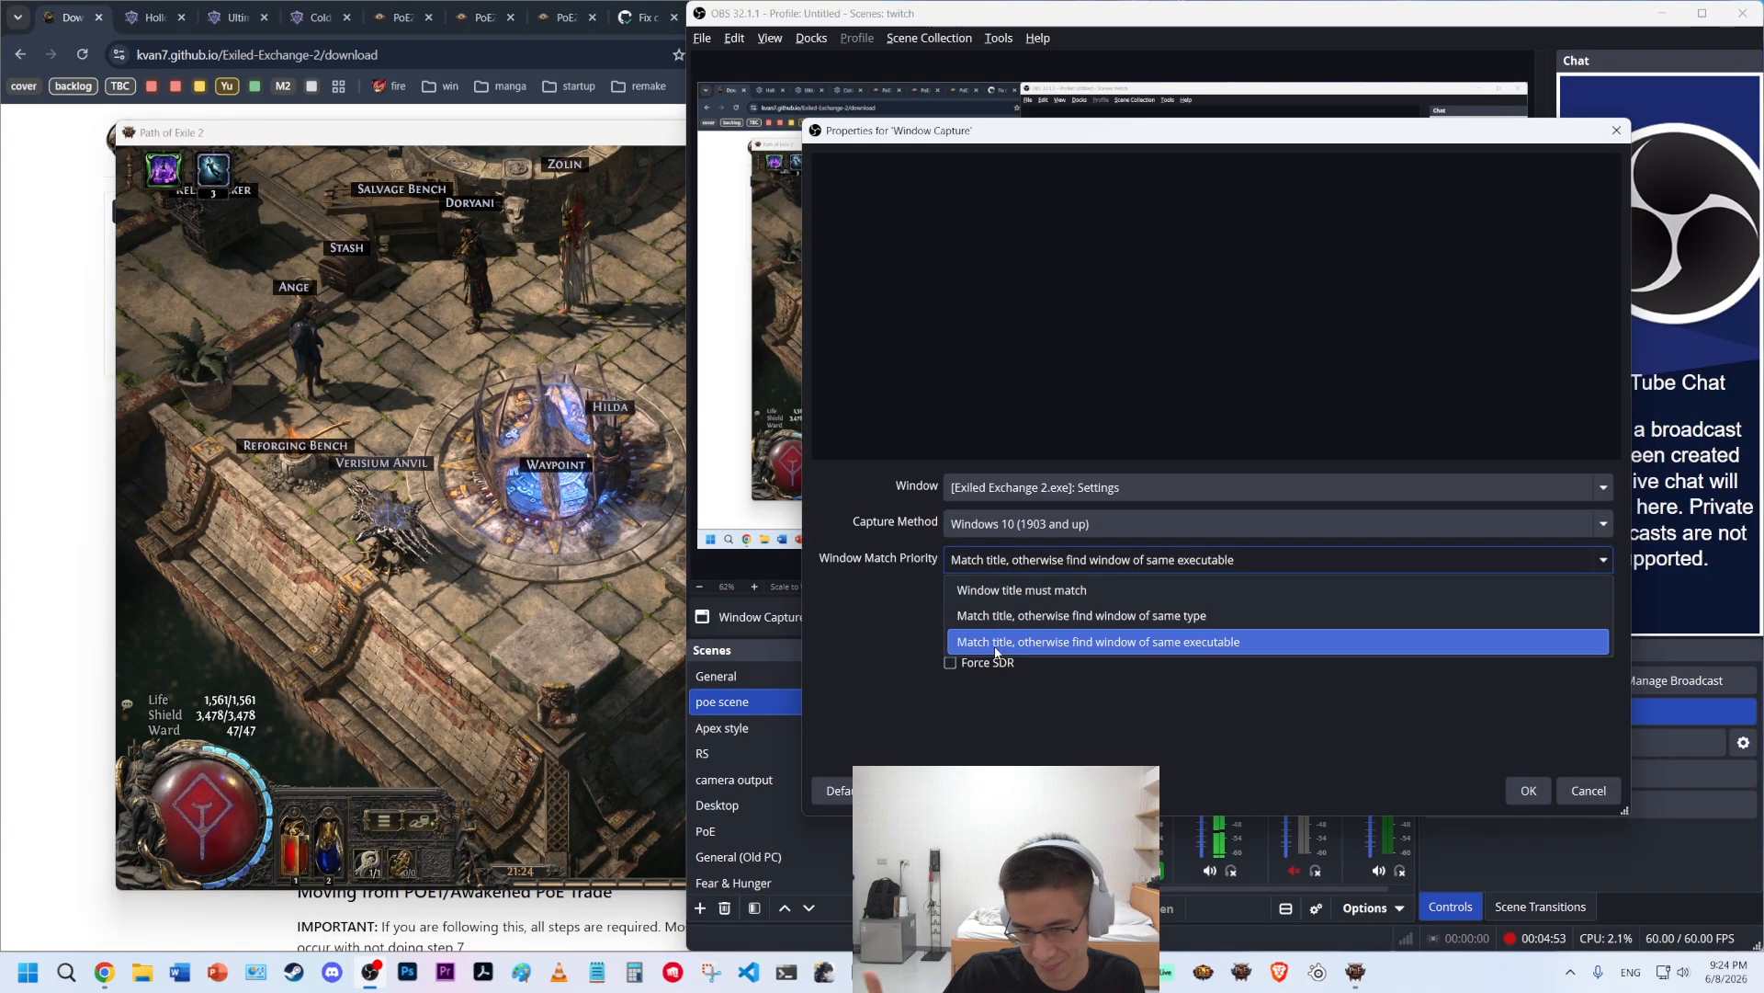
pyautogui.click(995, 648)
pyautogui.click(1517, 790)
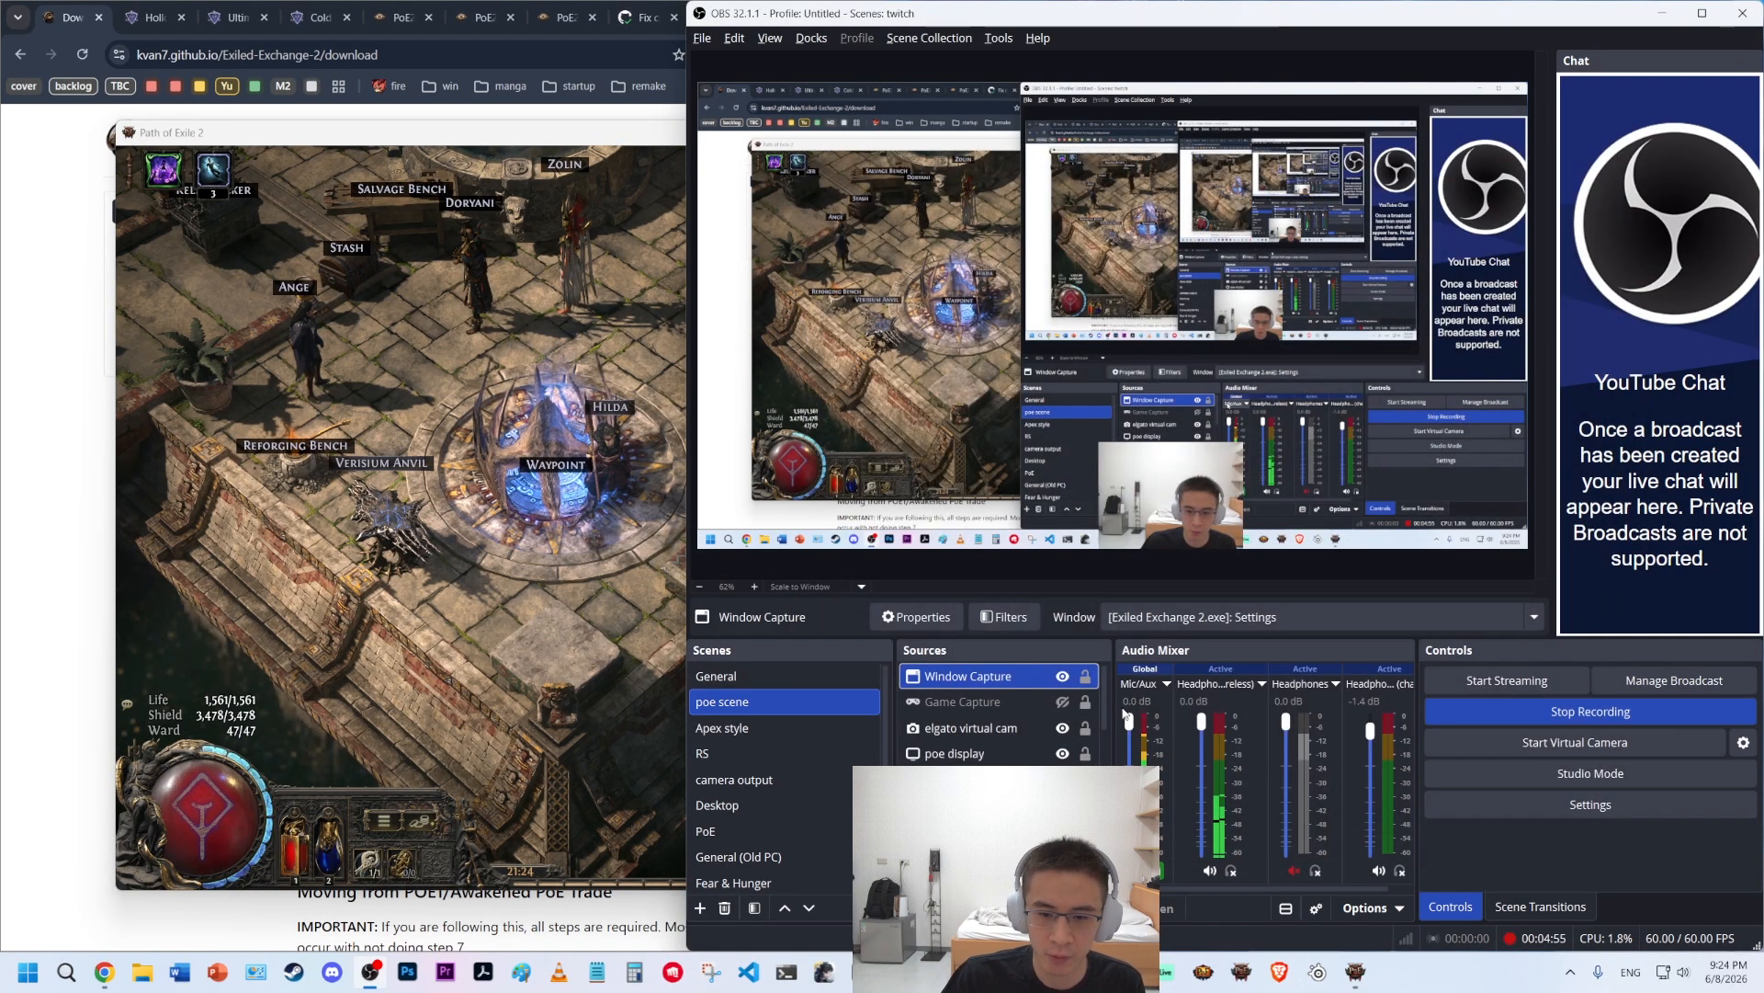
# - Hide the poe display source and test the price-check overlay on the Vaal Orbs in the game, closing the overlay and inventory when done
pyautogui.click(1062, 754)
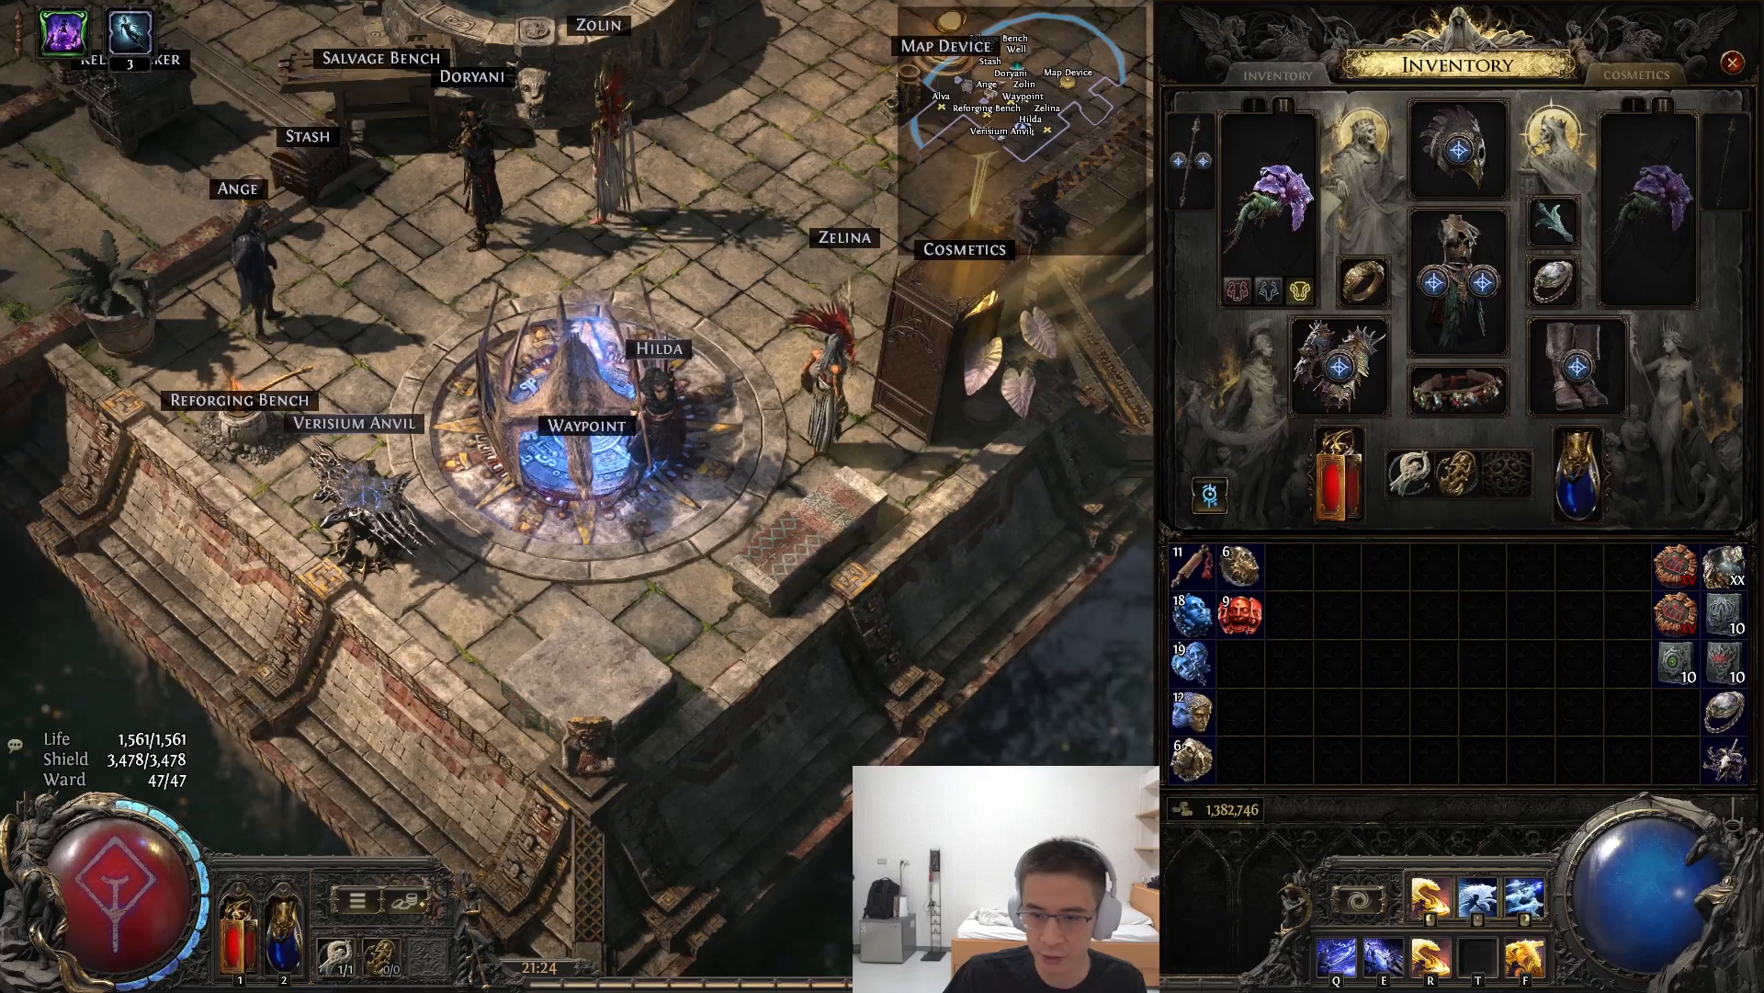
pyautogui.hotkey('ctrl', 'd')
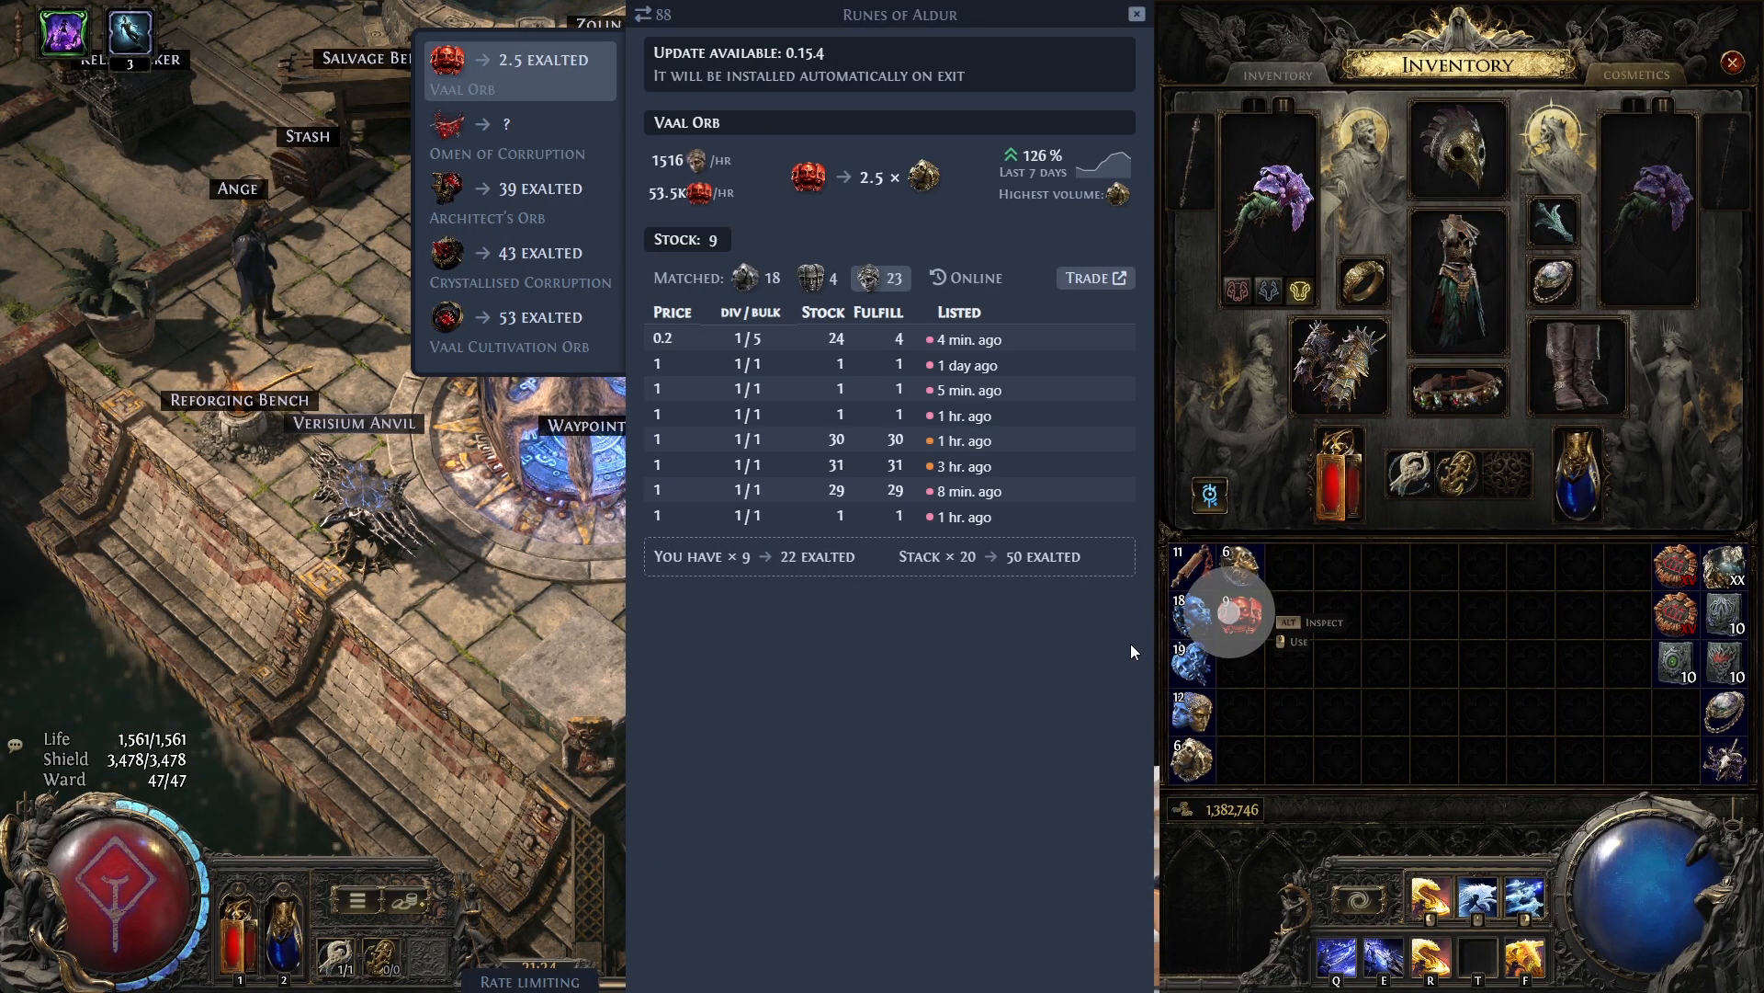
pyautogui.click(1450, 726)
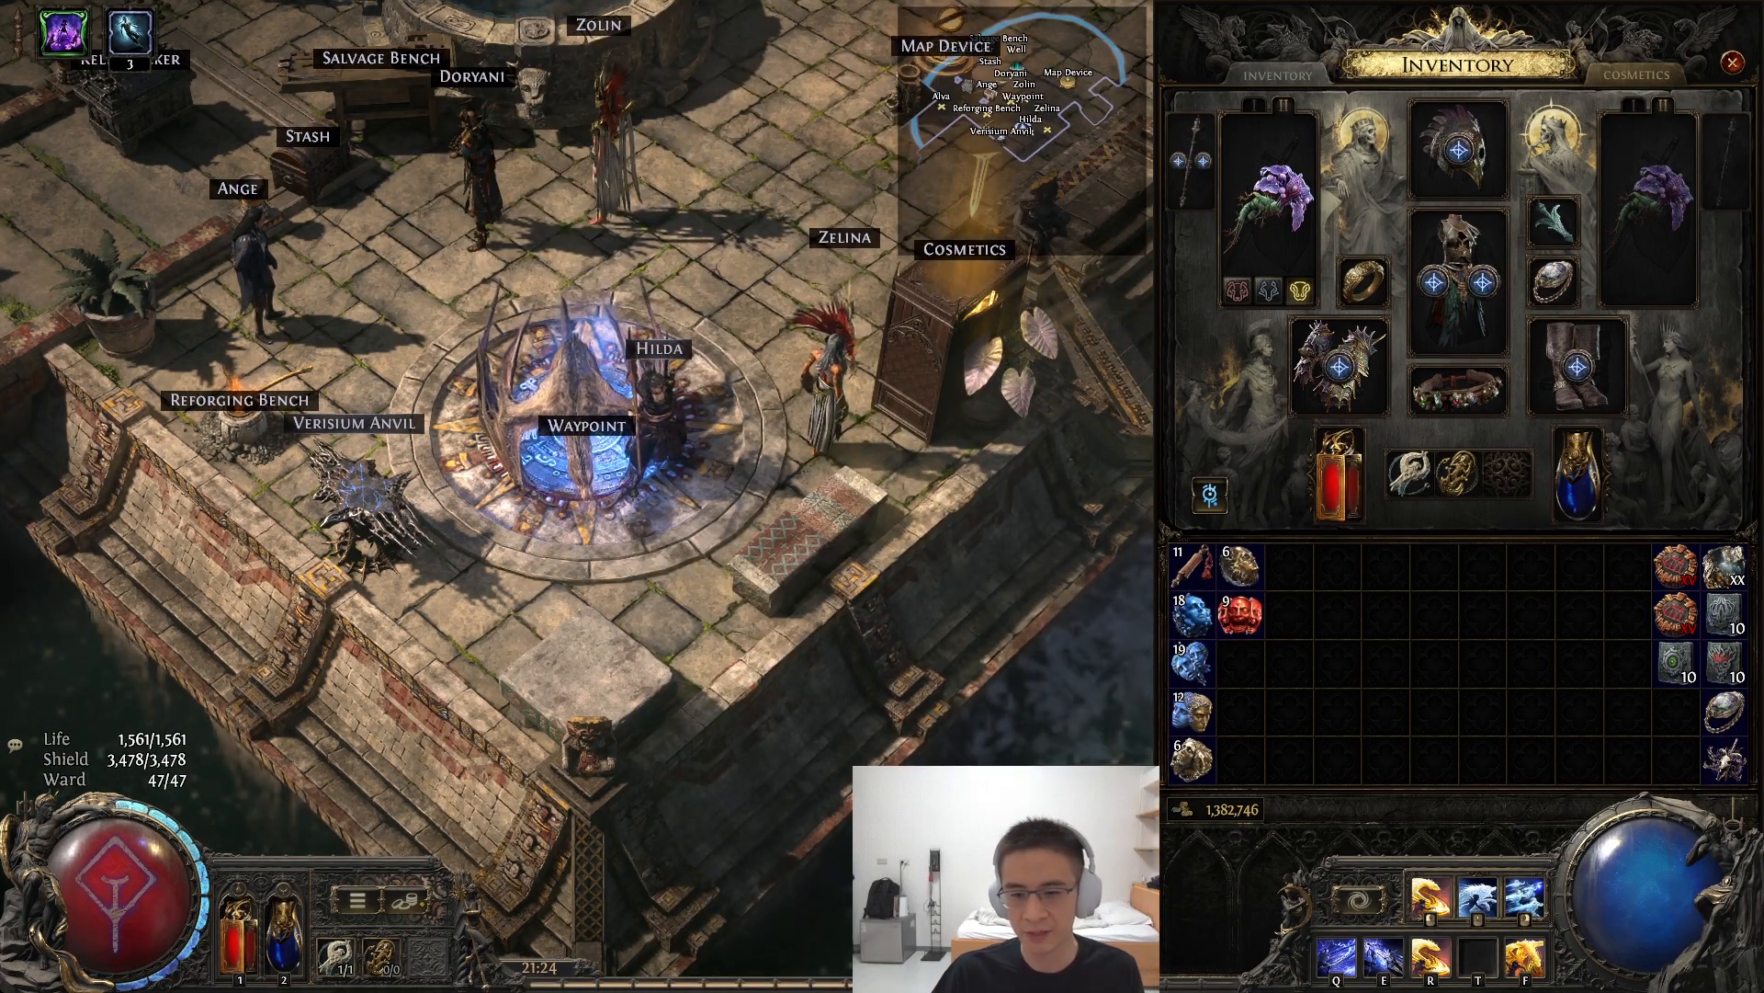
pyautogui.press('i')
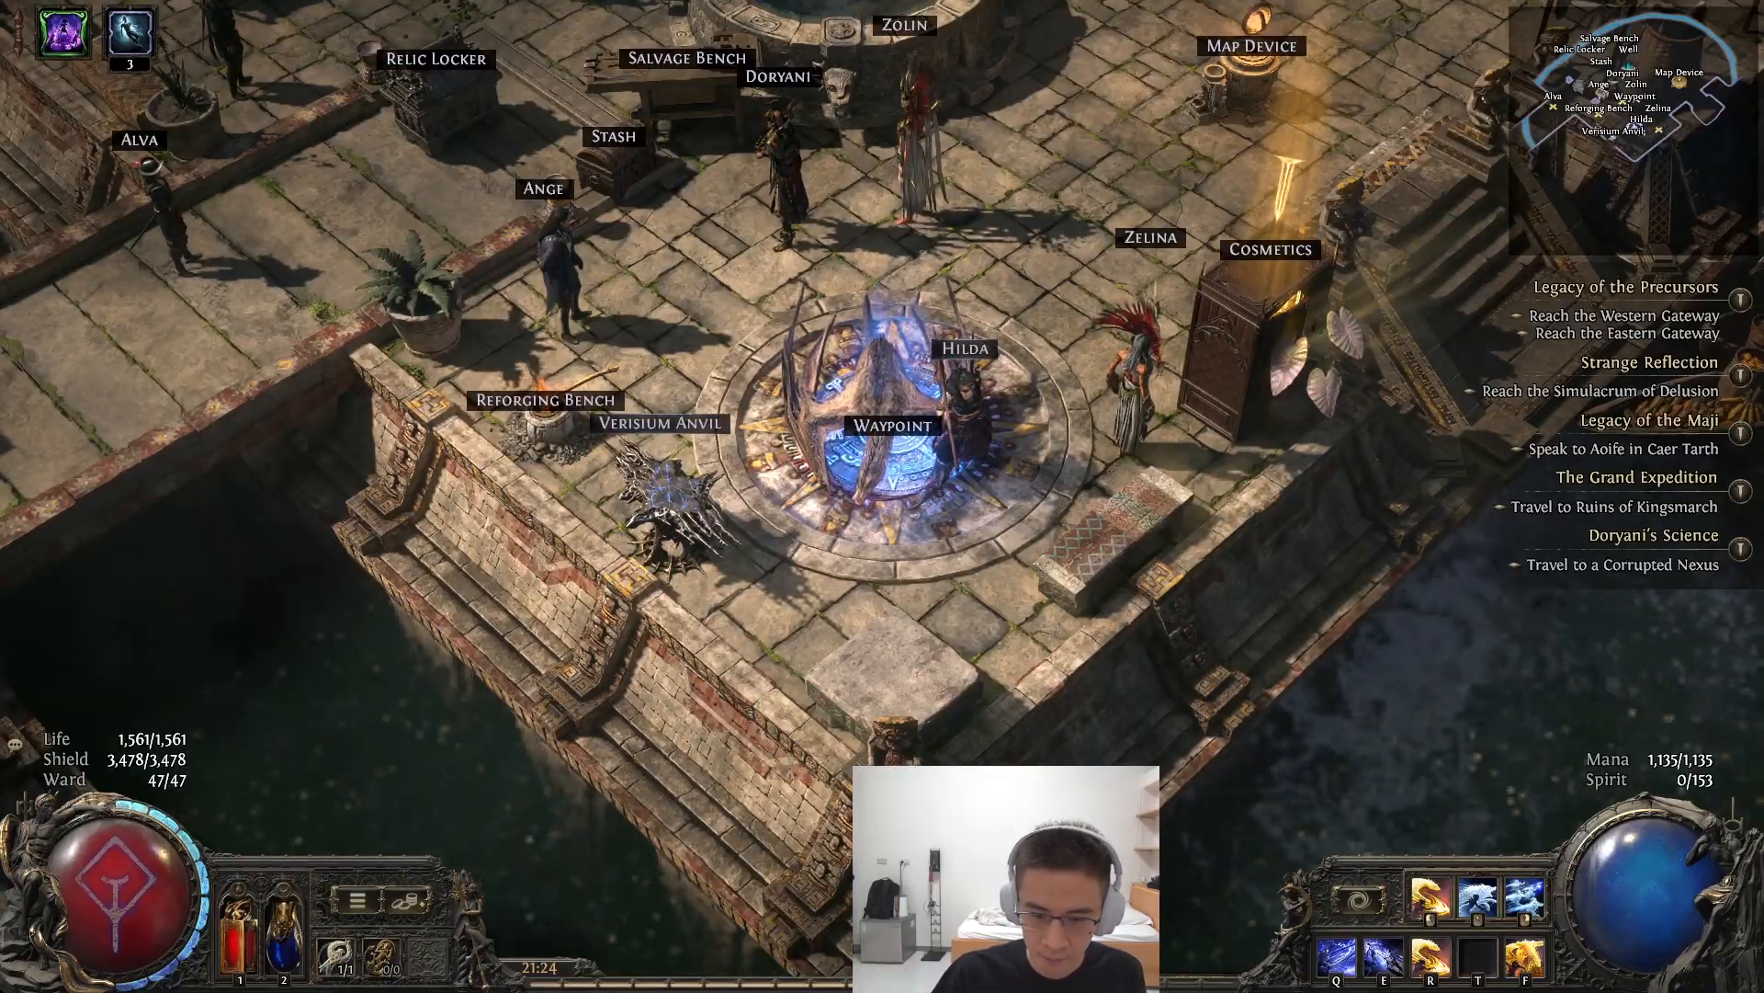
# - Hide the Window Capture source in the poe scene and show the poe display source again
pyautogui.click(1062, 676)
pyautogui.scroll(-2, 997, 716)
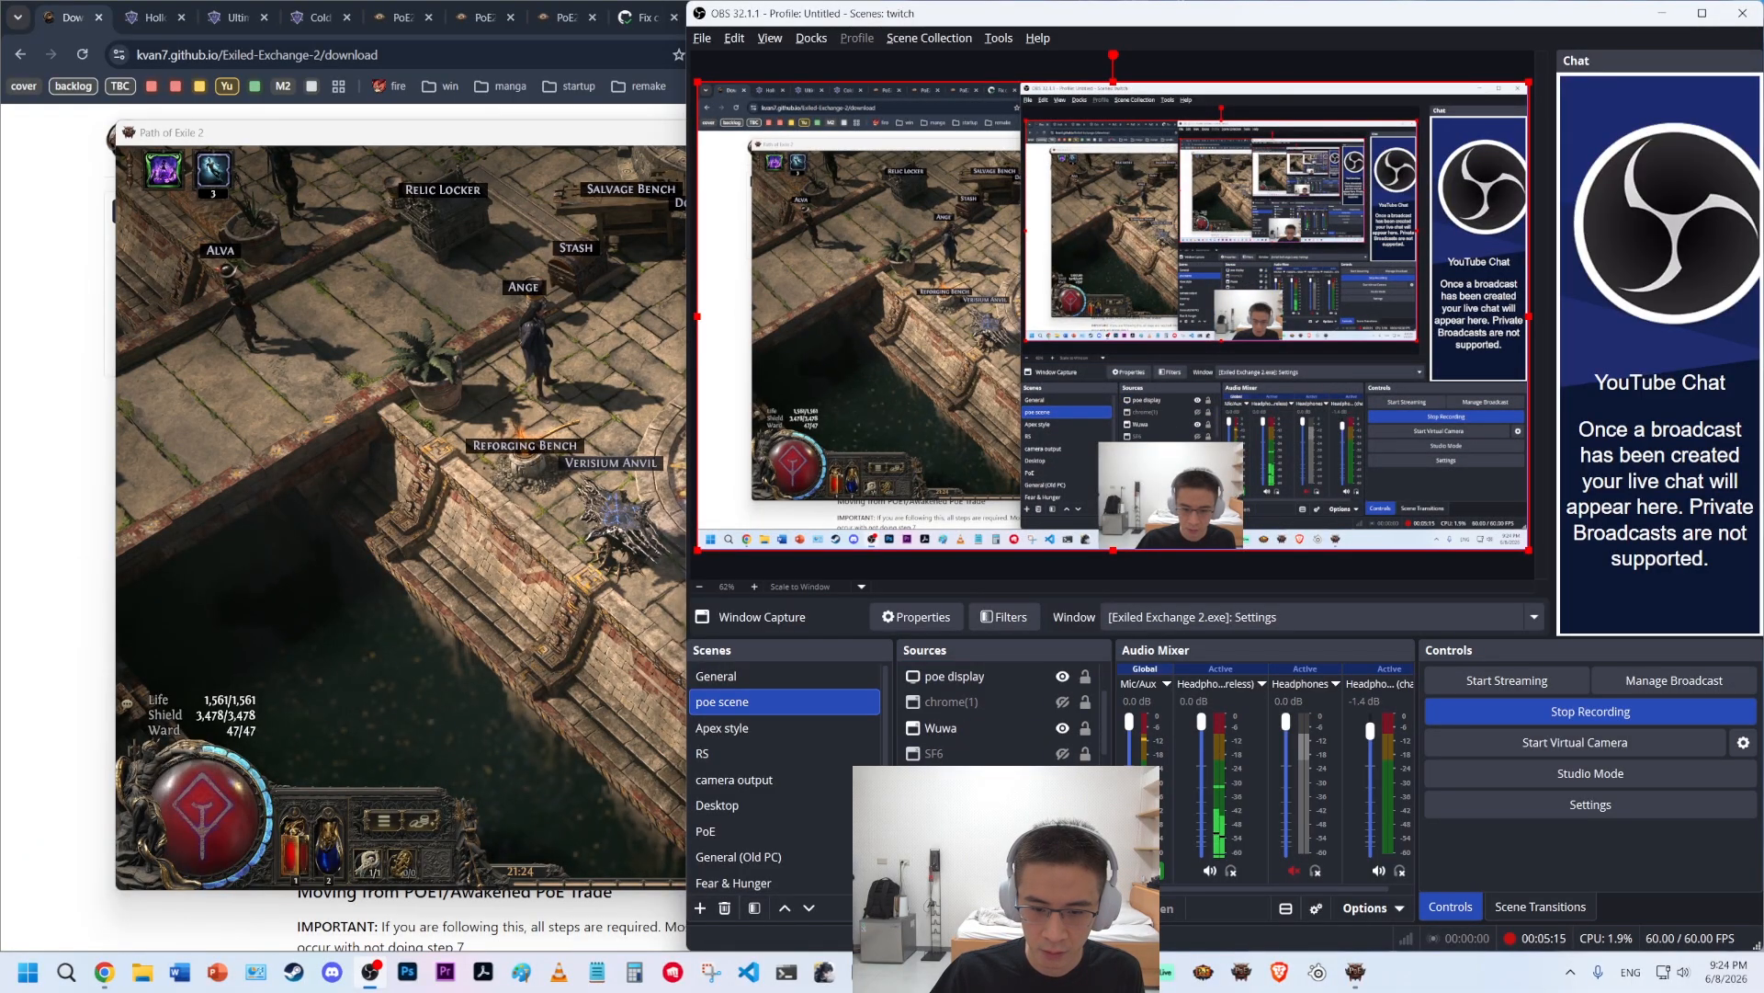
pyautogui.scroll(2, 997, 717)
# - Add a new Game Capture source to the poe scene with the default name
pyautogui.click(912, 908)
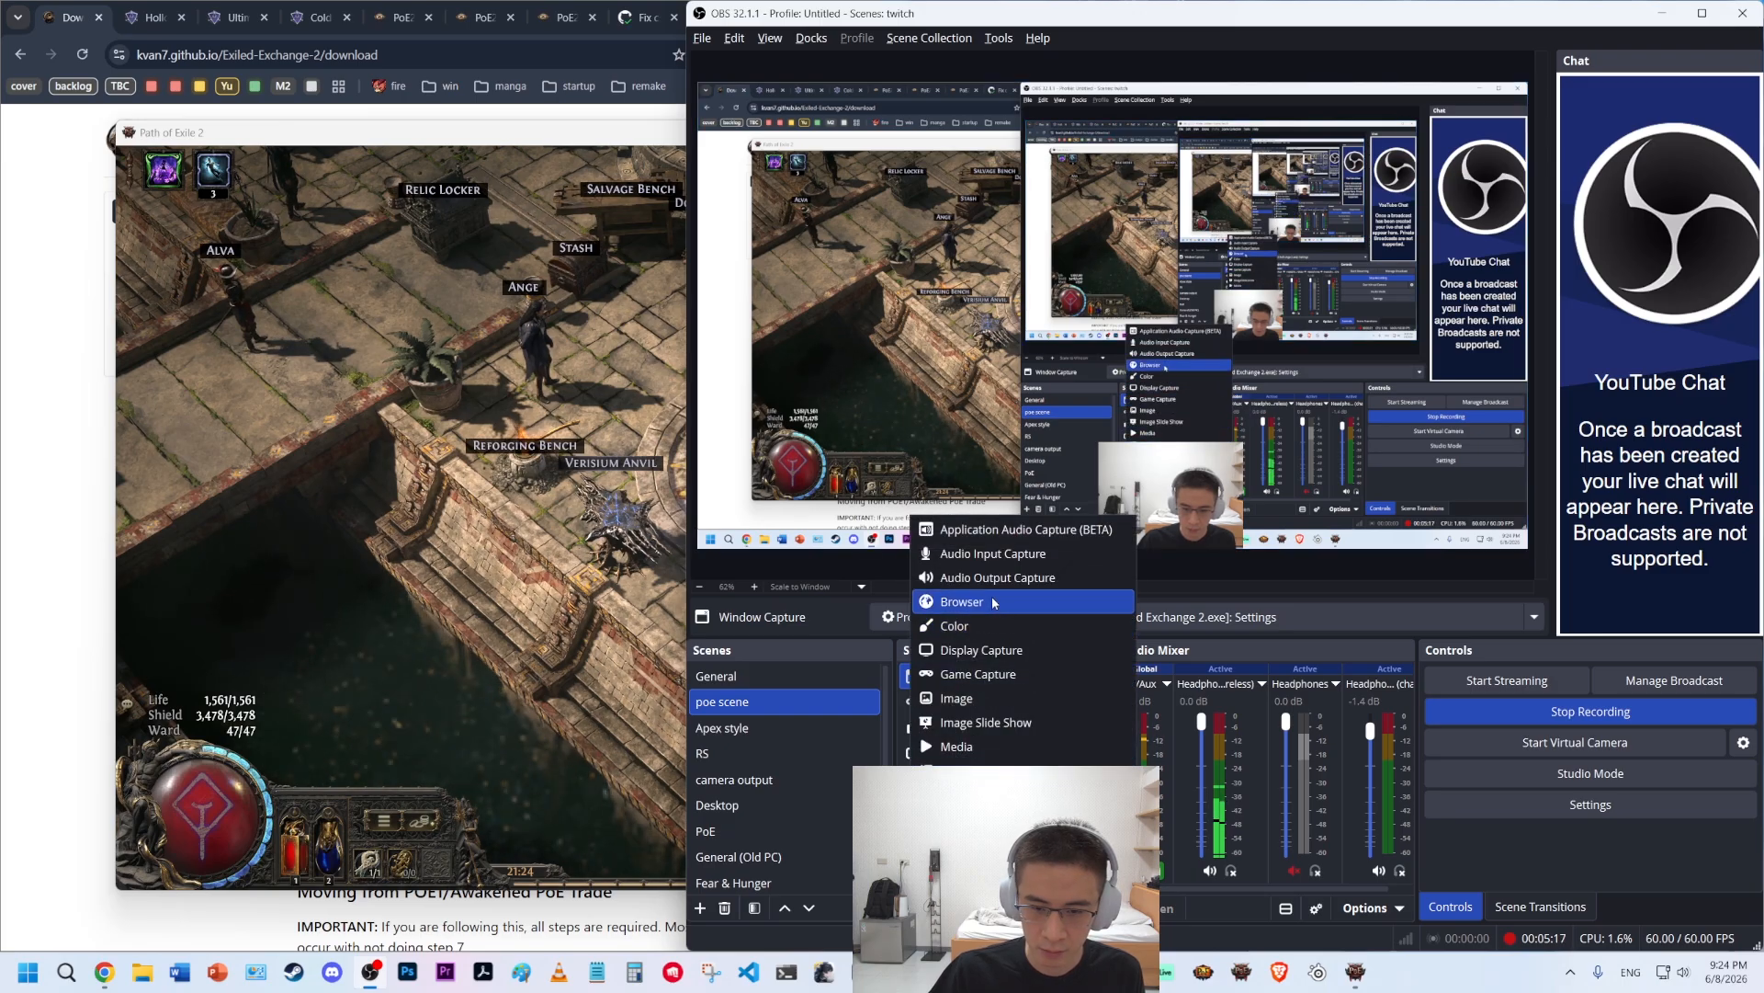
pyautogui.click(983, 673)
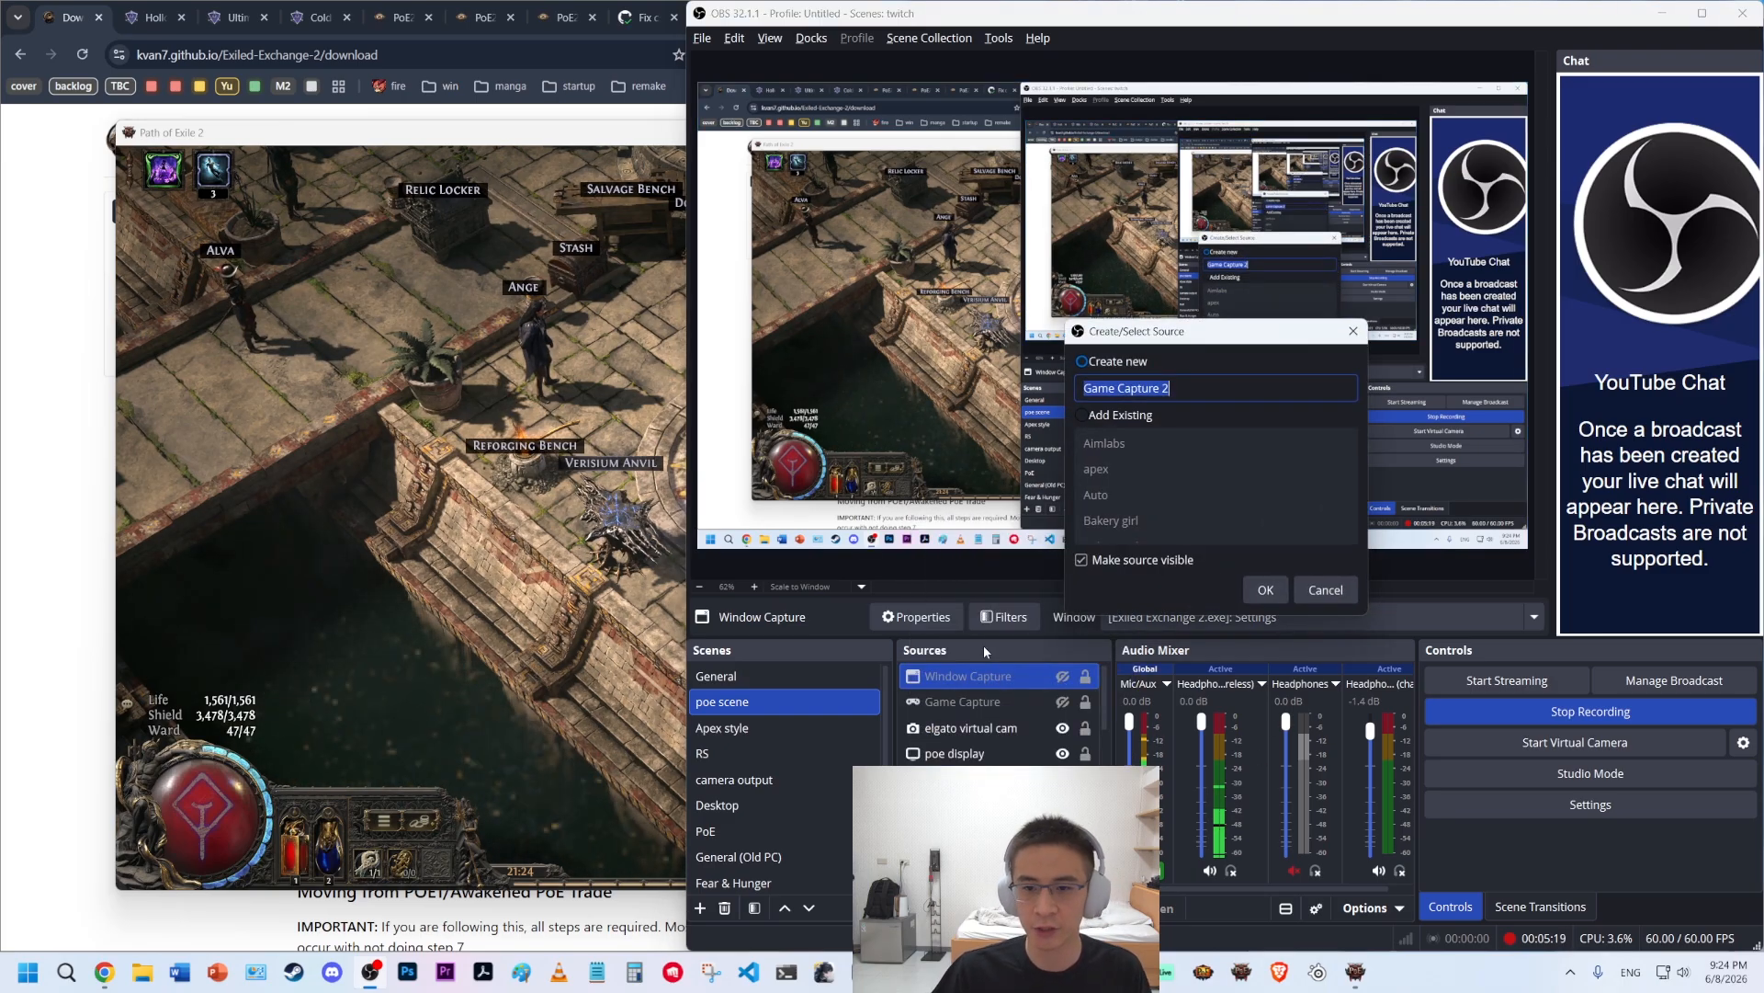
pyautogui.click(1266, 590)
# - Try setting the new Game Capture source to capture a specific window with third-party overlays enabled, and discard the changes
pyautogui.click(1051, 489)
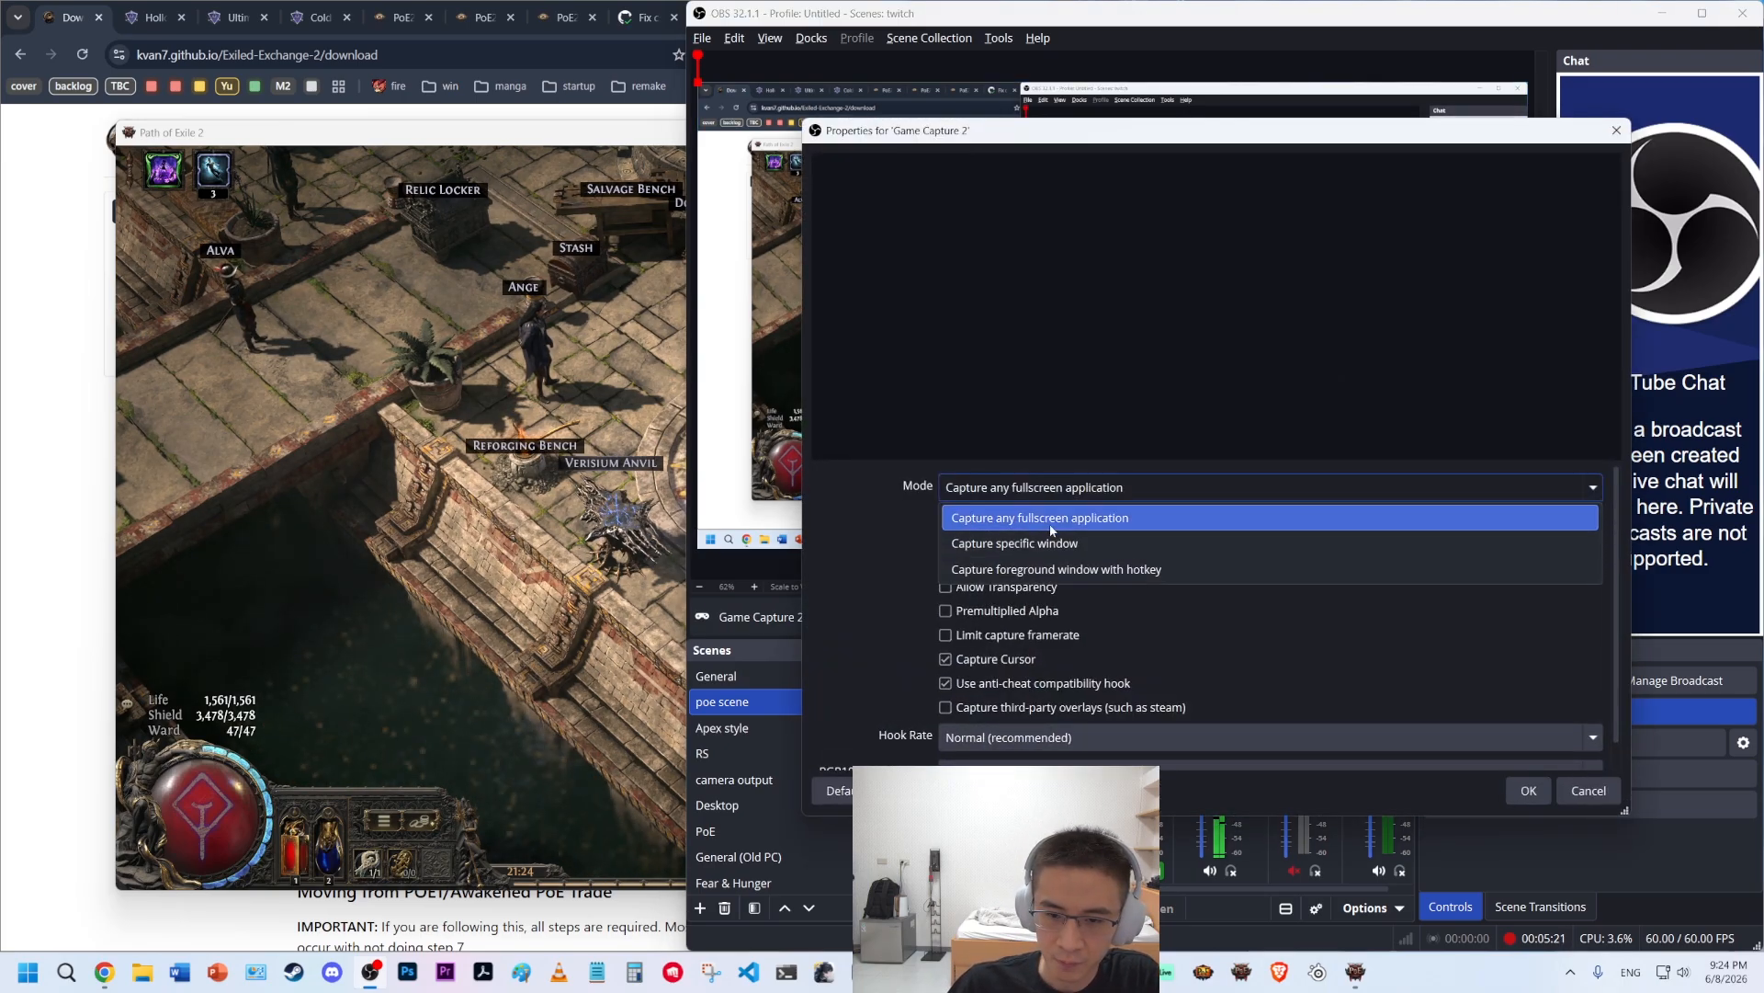
pyautogui.click(1063, 531)
pyautogui.click(1048, 524)
pyautogui.click(1084, 601)
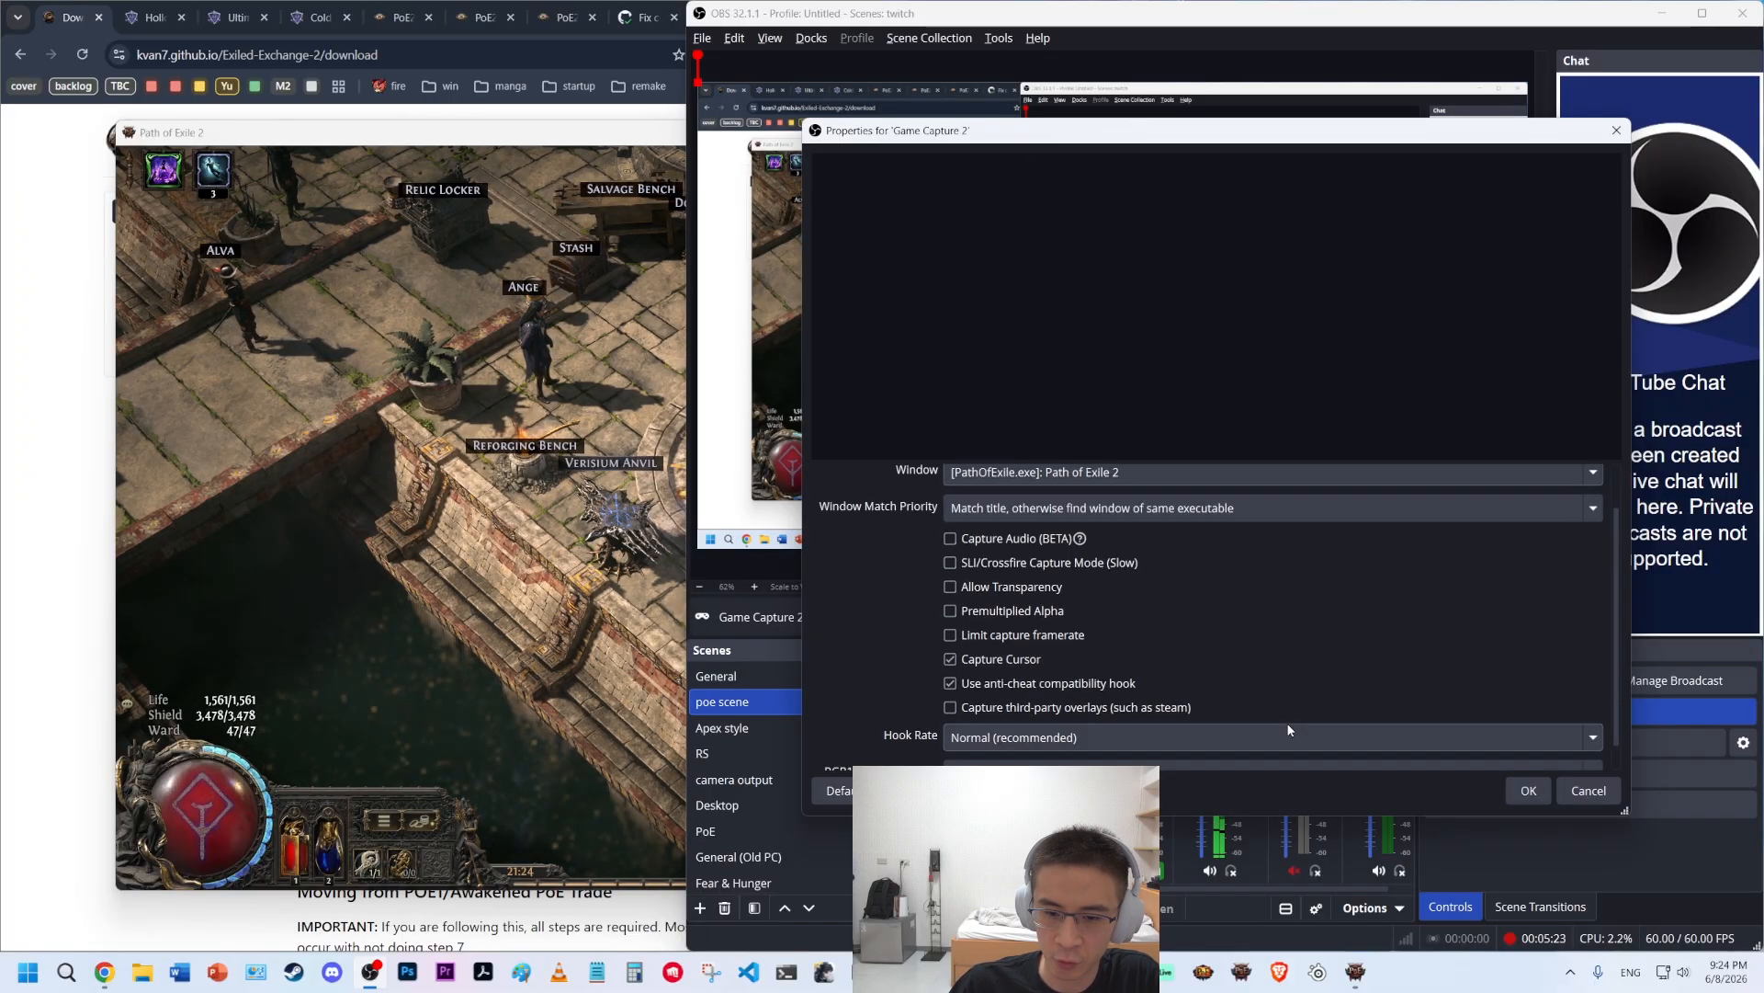
pyautogui.scroll(-2, 1027, 713)
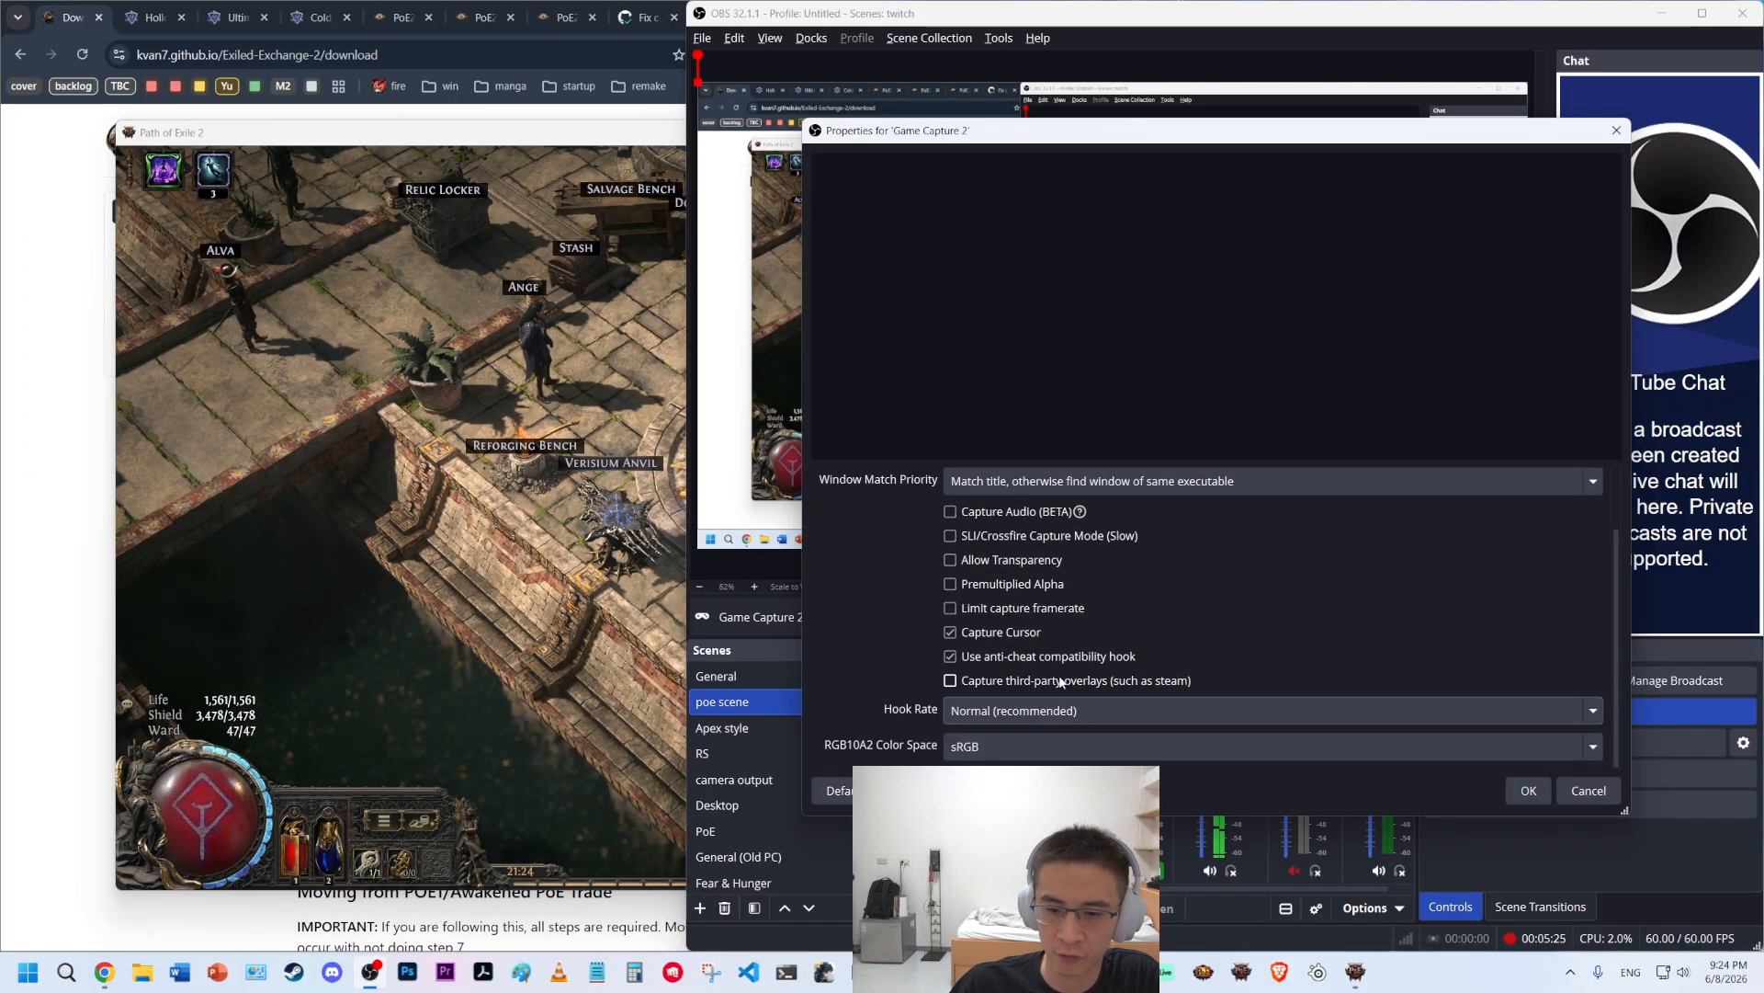
pyautogui.click(1066, 683)
pyautogui.moveTo(1201, 141); pyautogui.dragTo(1219, 70)
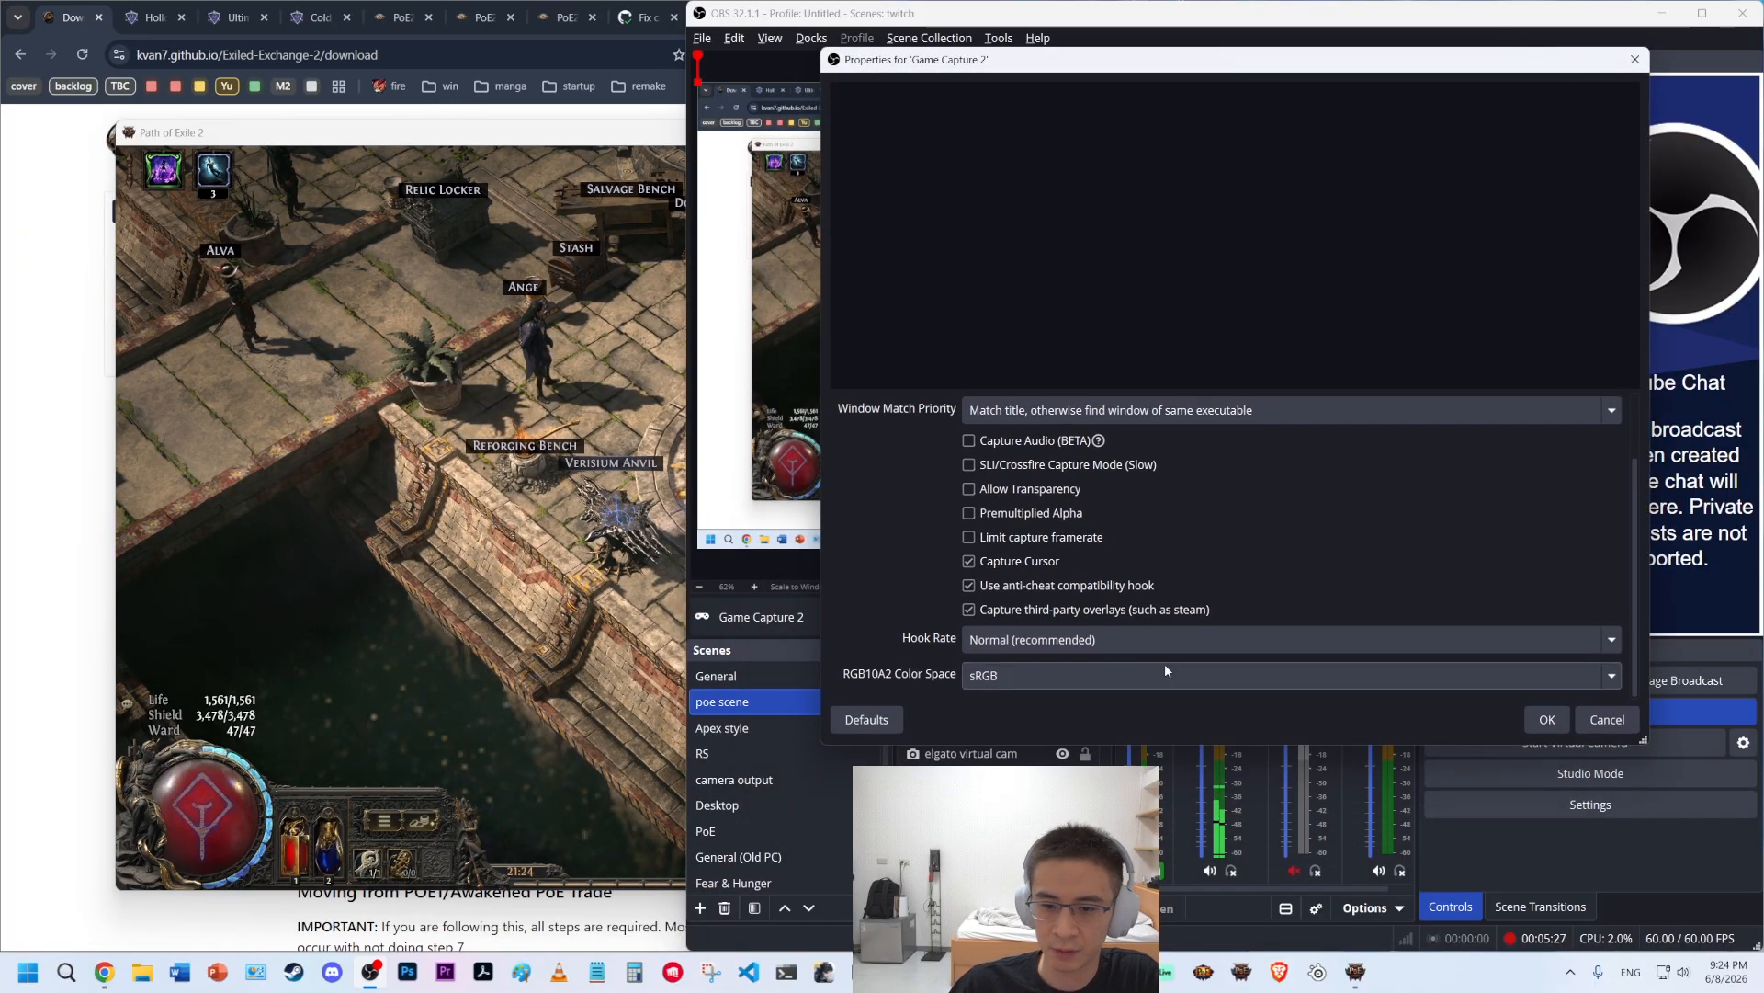
pyautogui.moveTo(1151, 746); pyautogui.dragTo(1158, 658)
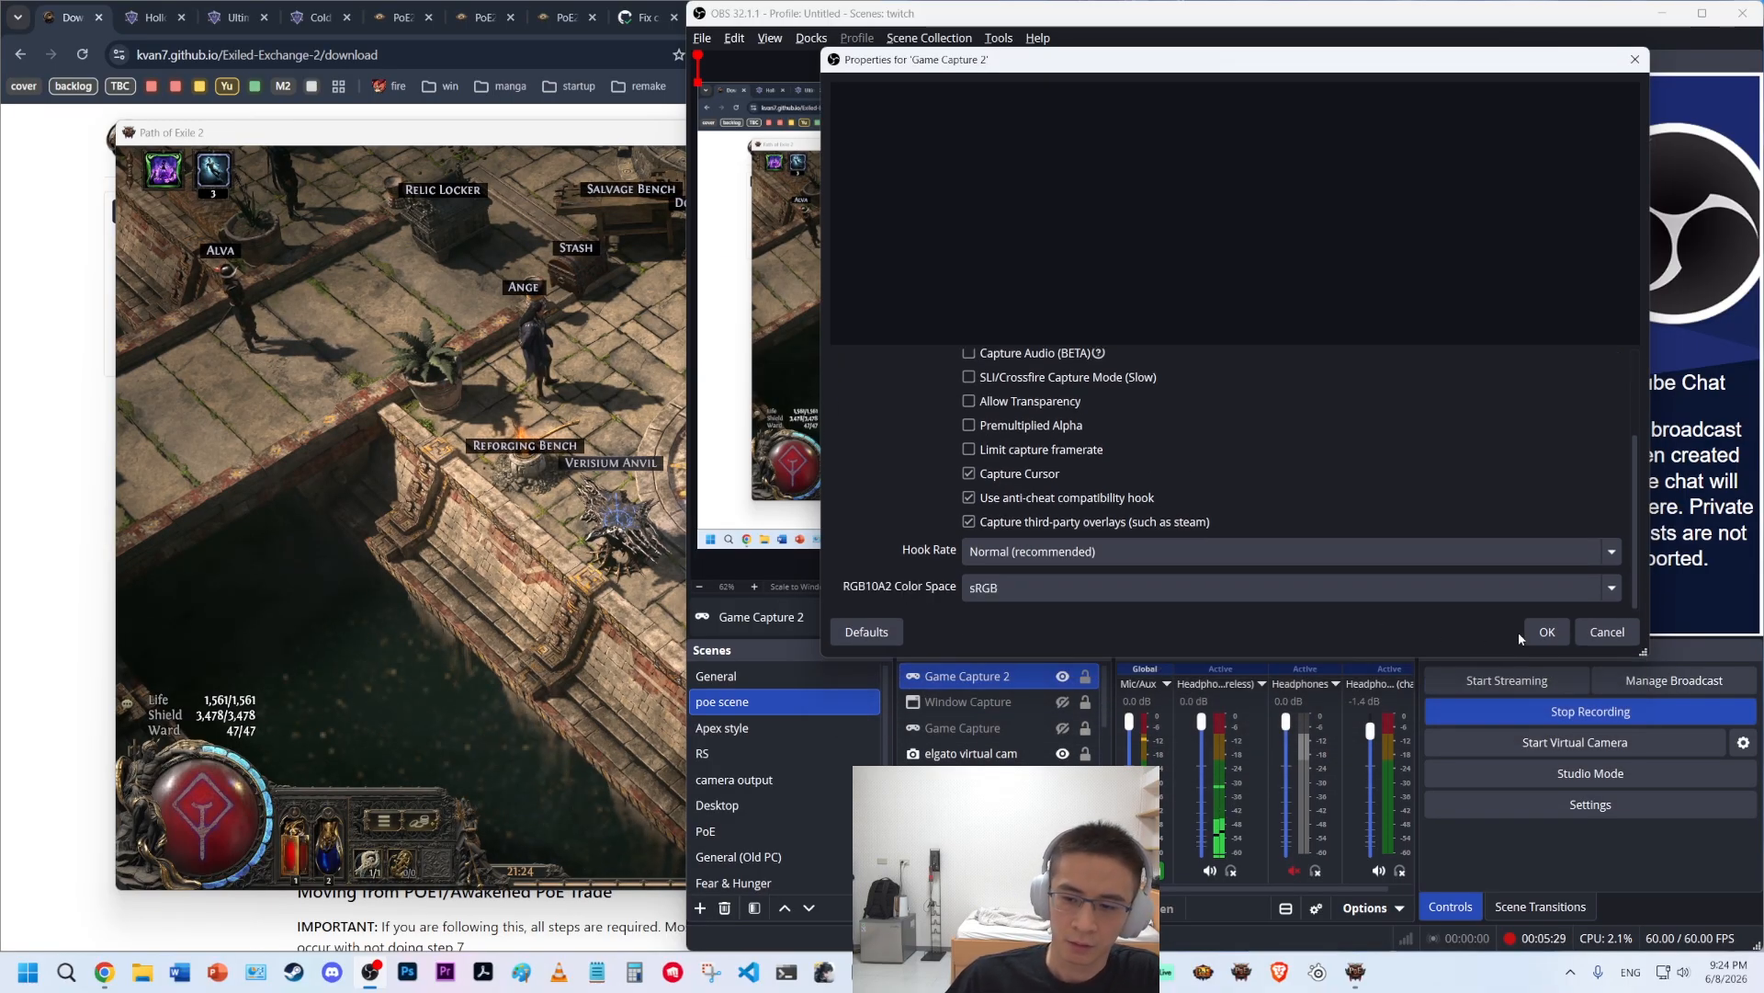
pyautogui.click(1593, 636)
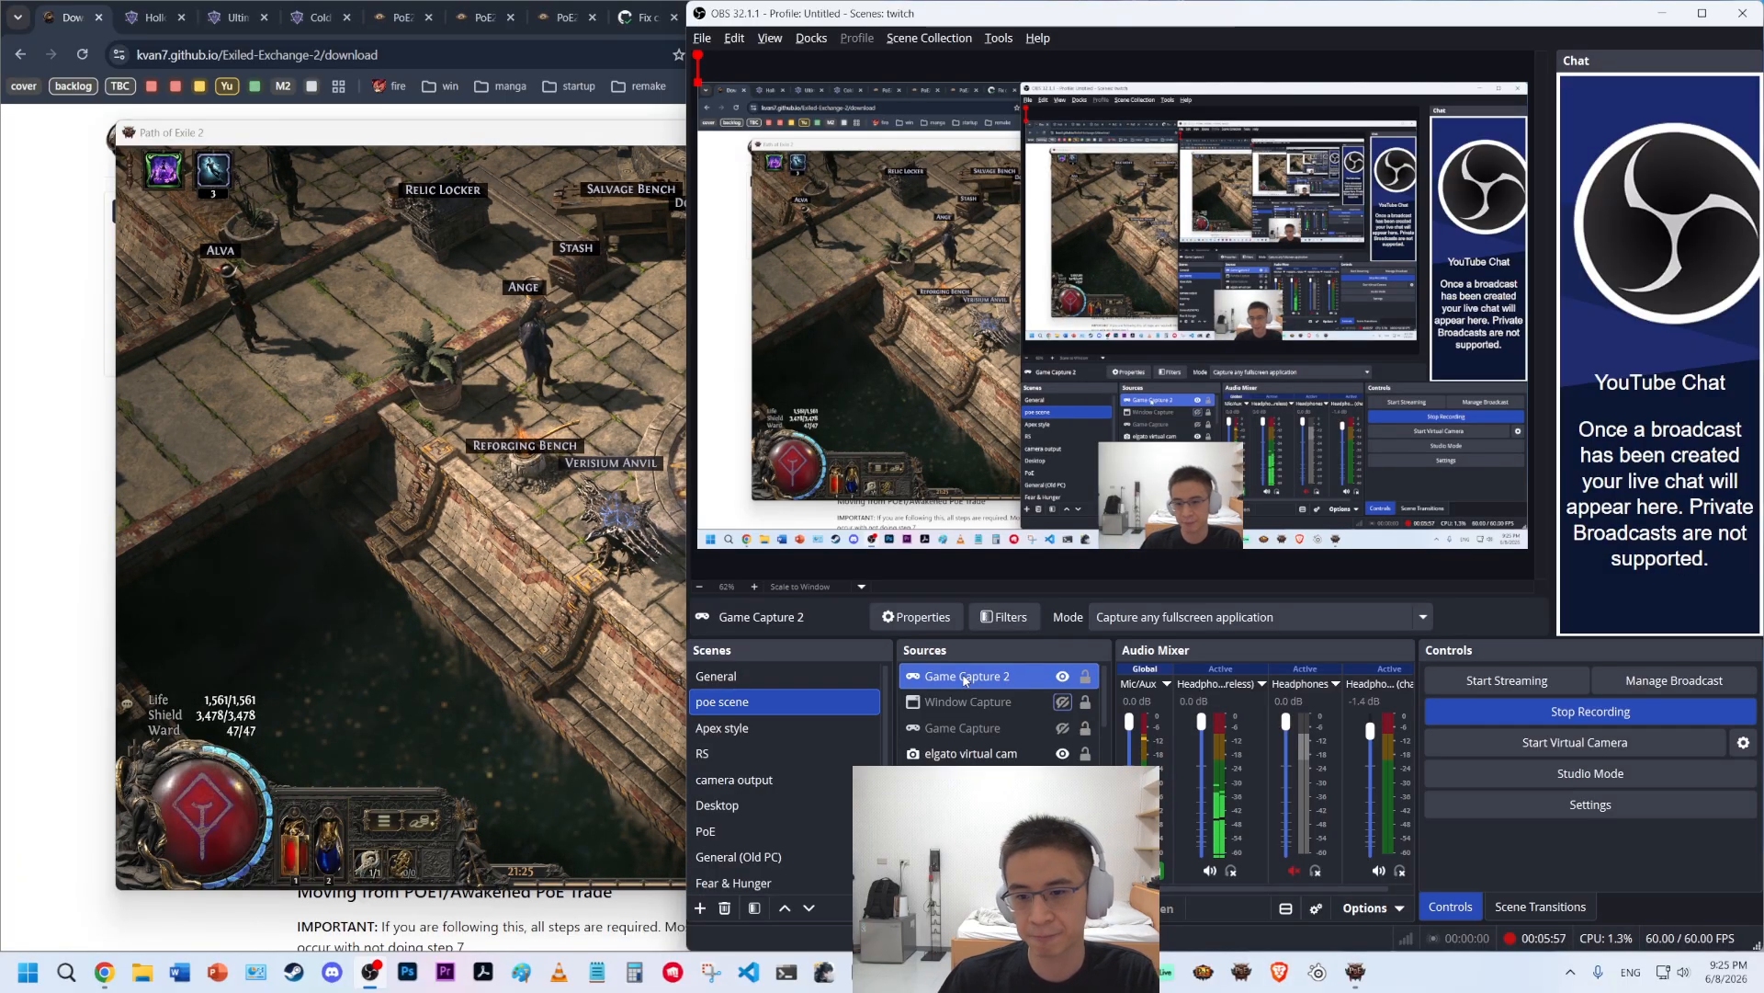
# - Examine the Renderer choices in Path of Exile 2's graphics options, and return to OBS
pyautogui.click(450, 611)
pyautogui.press('Escape')
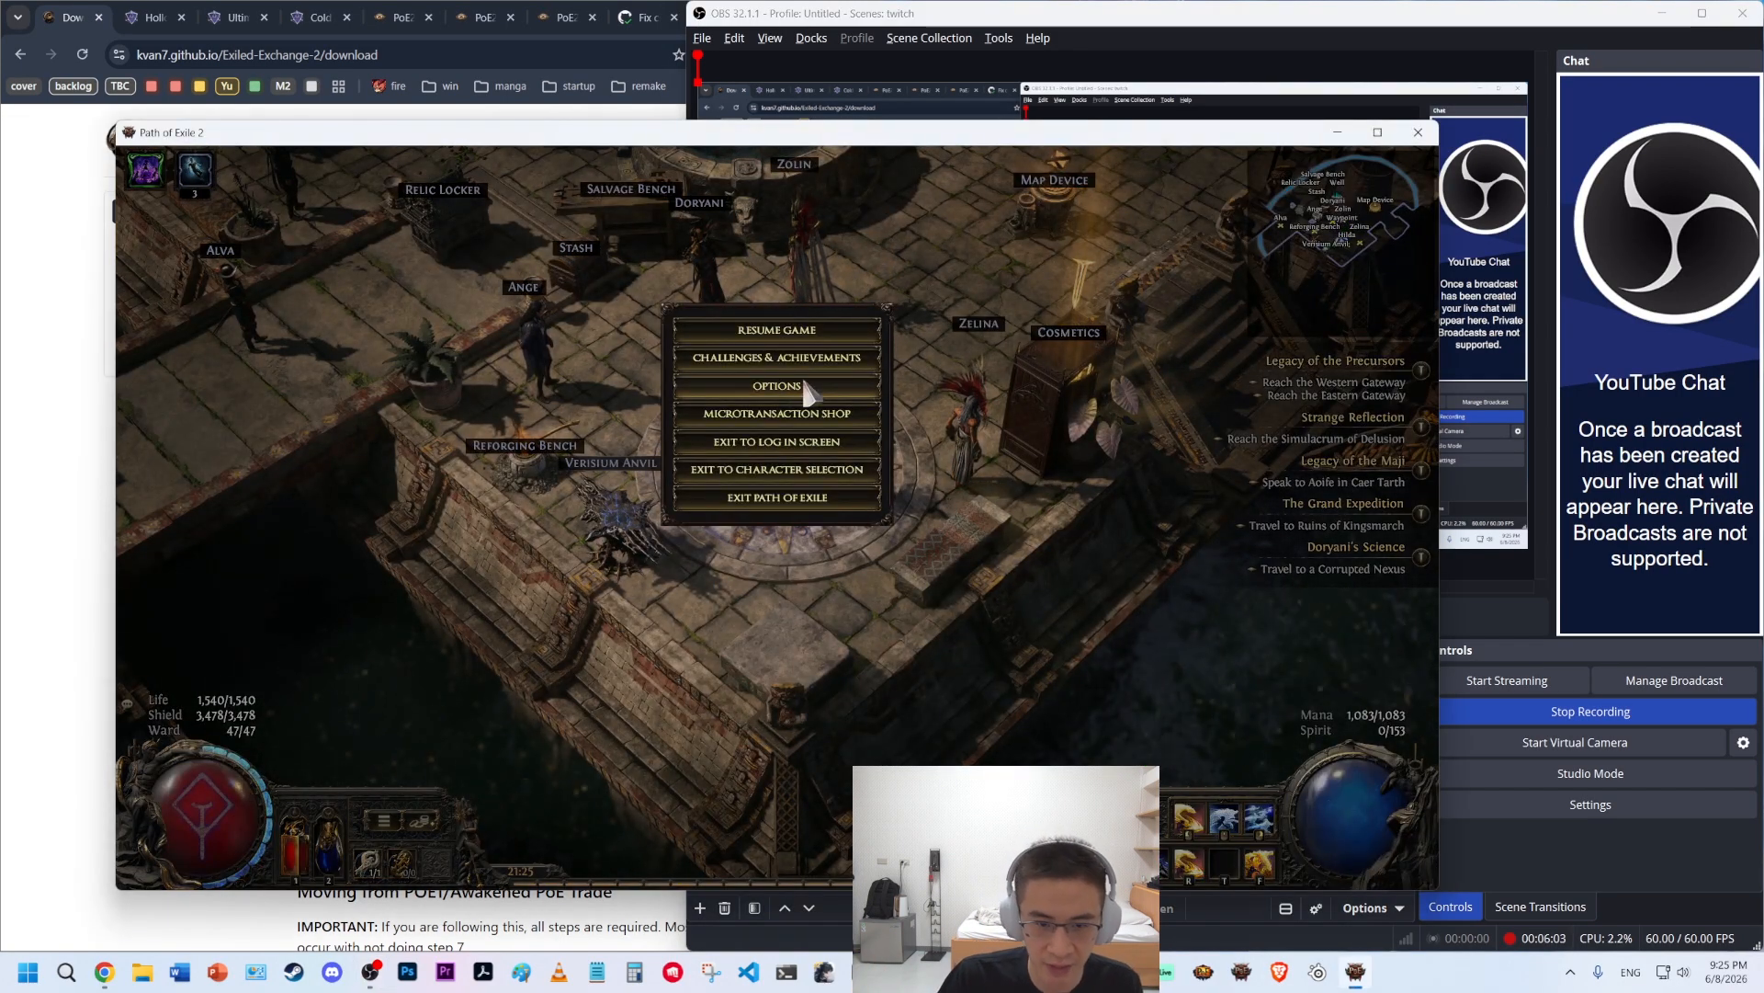
pyautogui.click(809, 388)
pyautogui.click(395, 285)
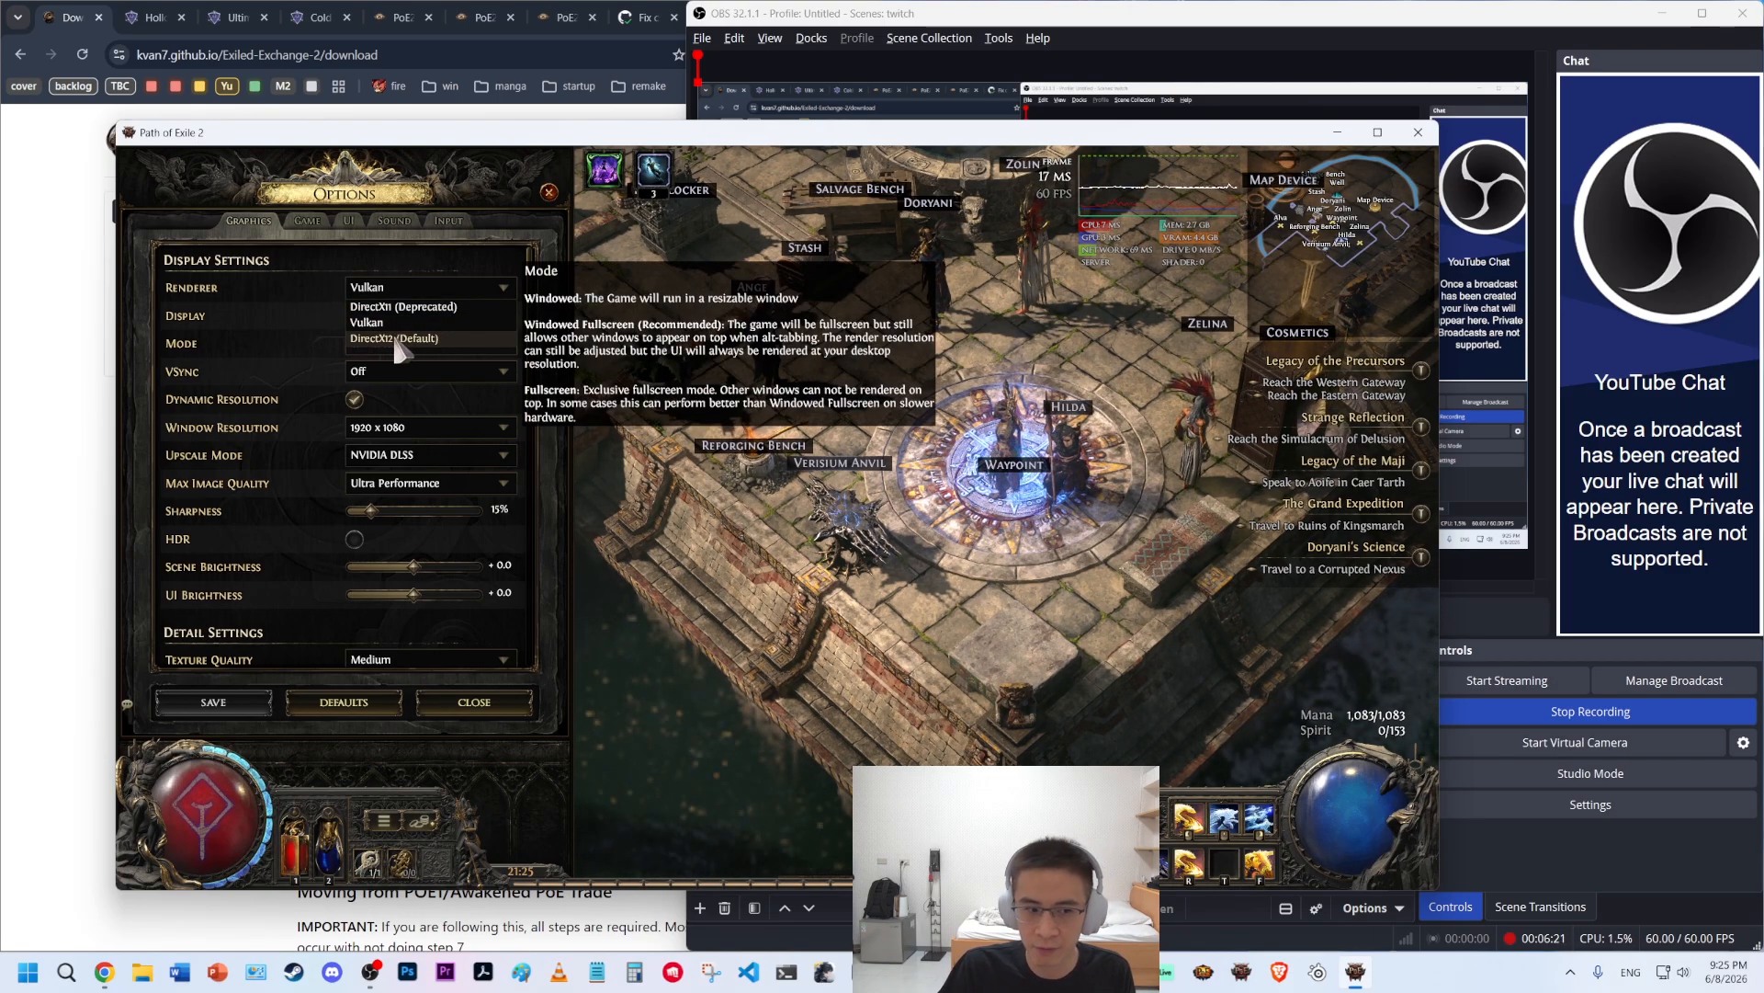
pyautogui.hotkey('alt', 'Tab')
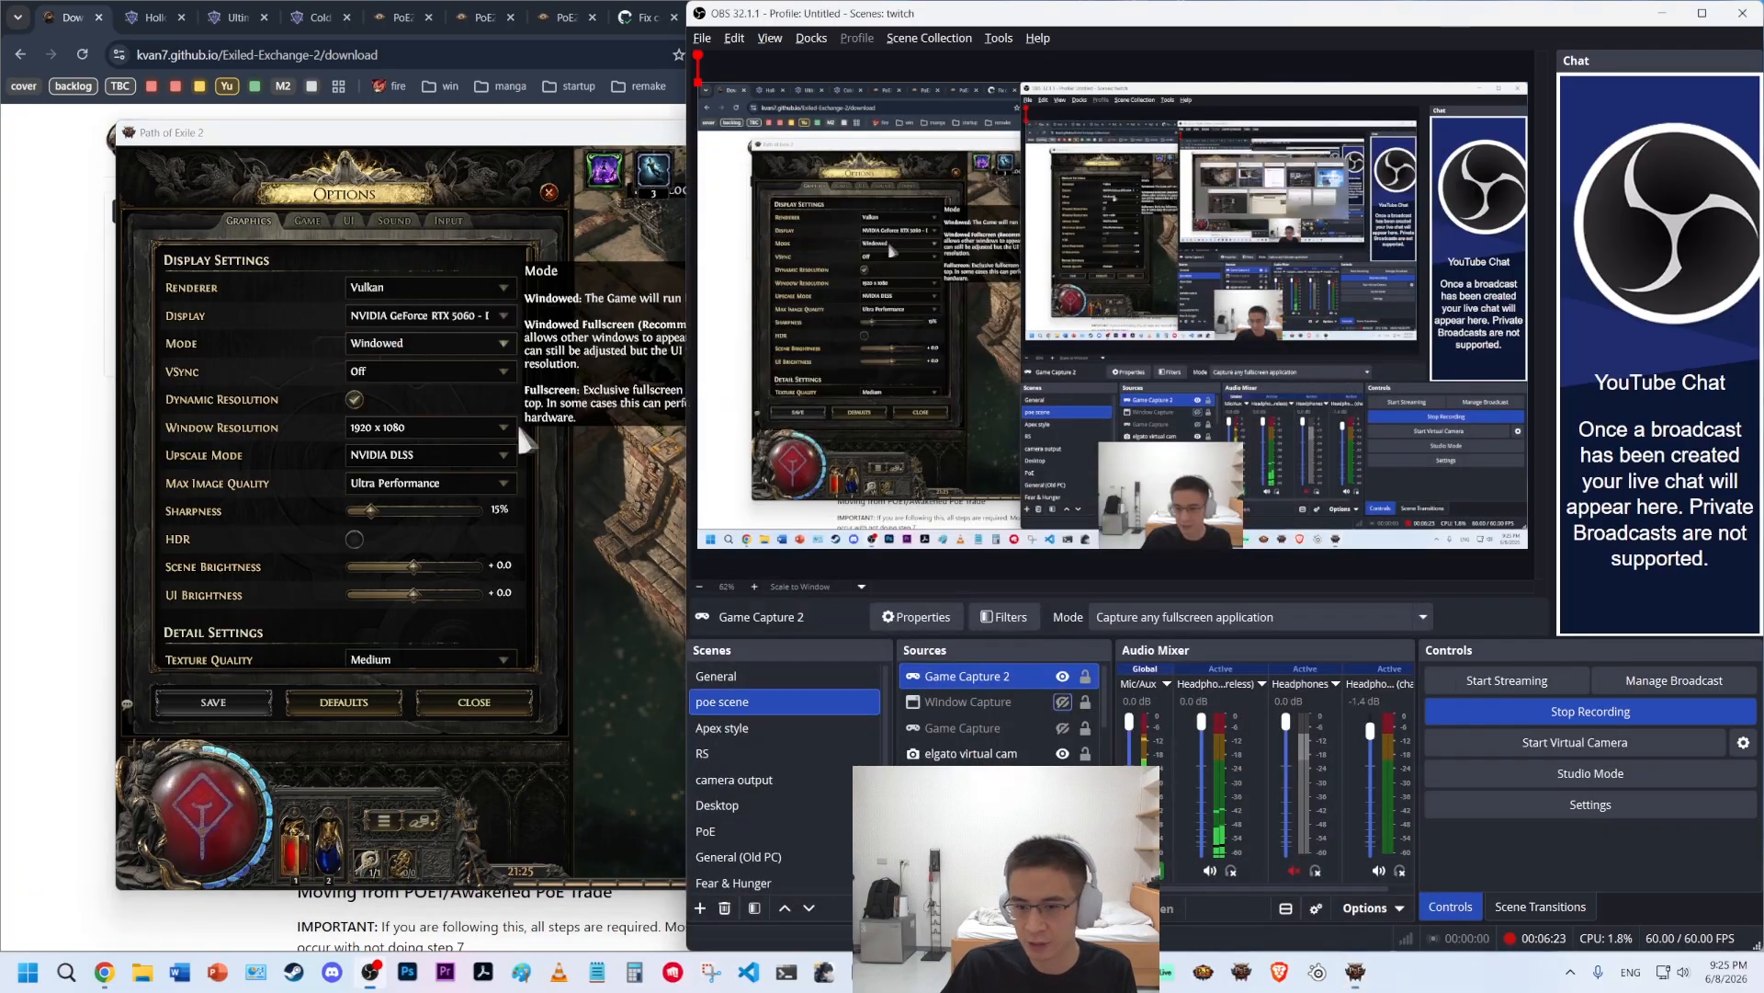